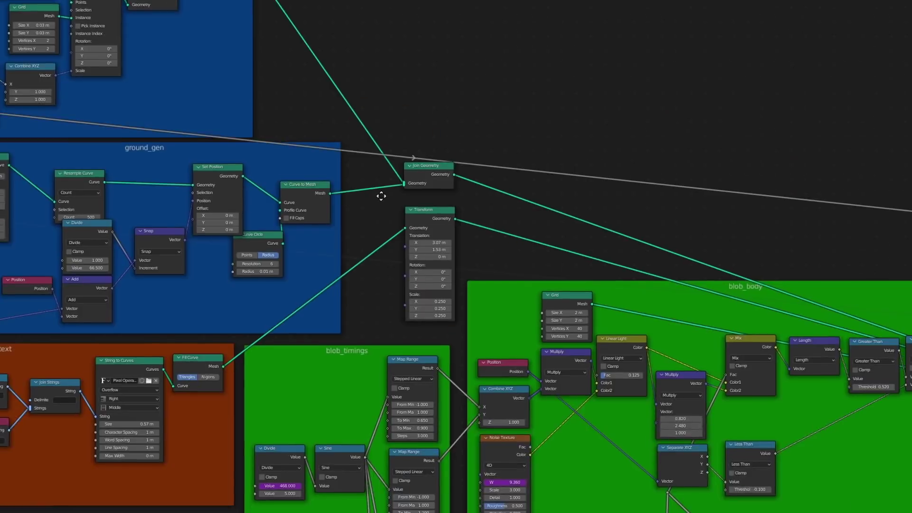
# Look over the finished geometry node tree and play back the ground animation in the maximized viewport.
pyautogui.scroll(-10, 381, 197)
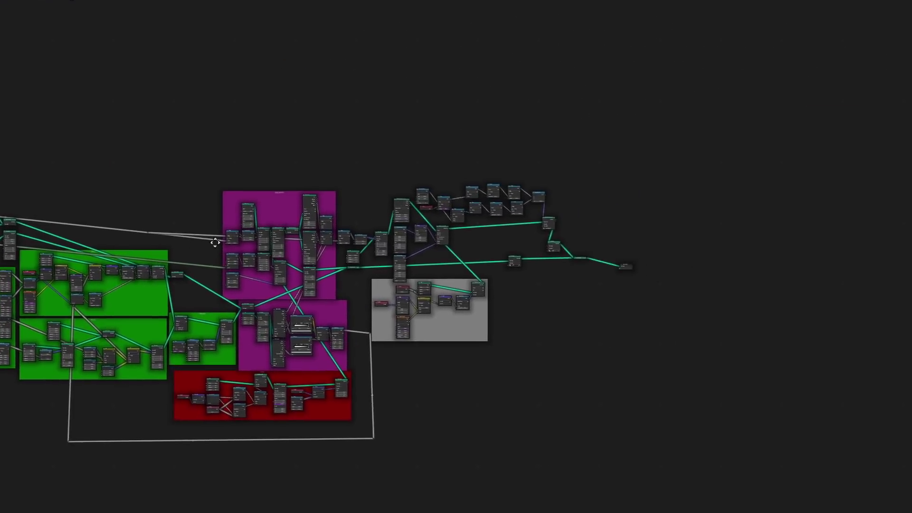
pyautogui.moveTo(215, 242); pyautogui.dragTo(632, 230, button='middle')
pyautogui.scroll(6, 632, 233)
pyautogui.moveTo(832, 244); pyautogui.dragTo(343, 227, button='middle')
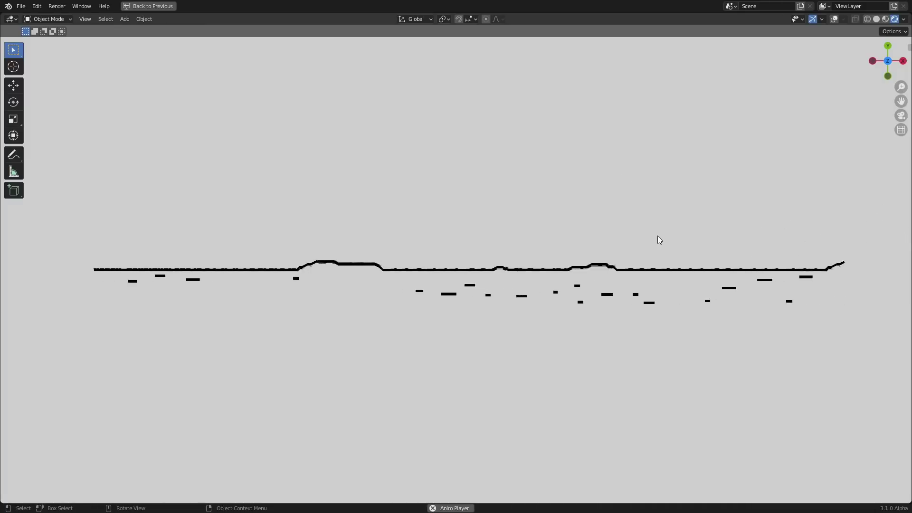
pyautogui.press('space')
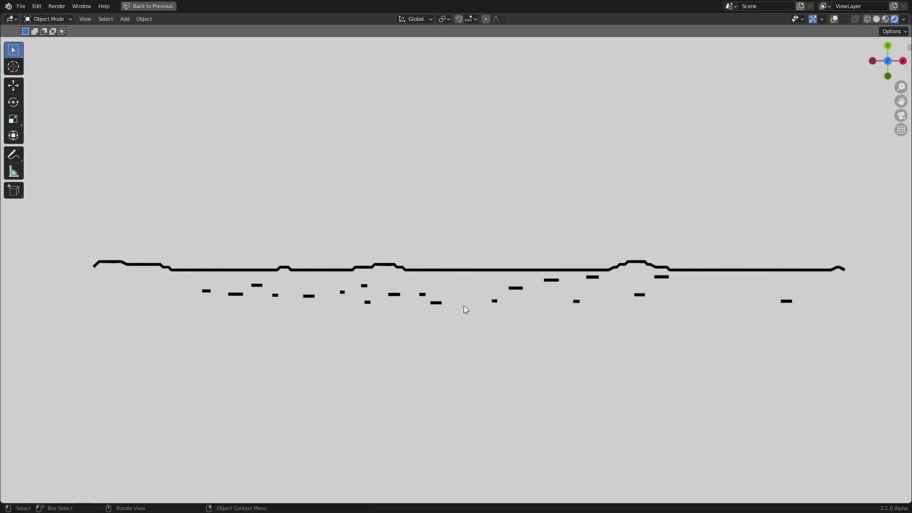
pyautogui.press('space')
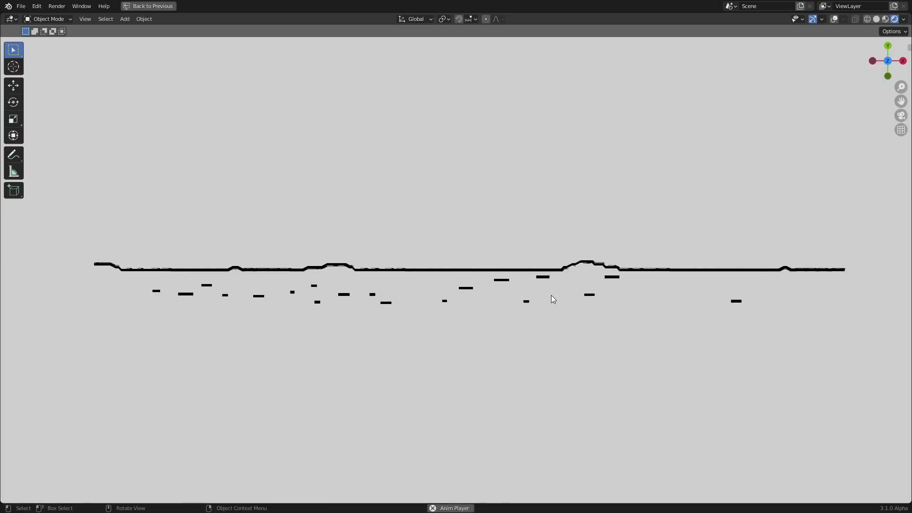
pyautogui.press('space')
pyautogui.hotkey('ctrl', 'space')
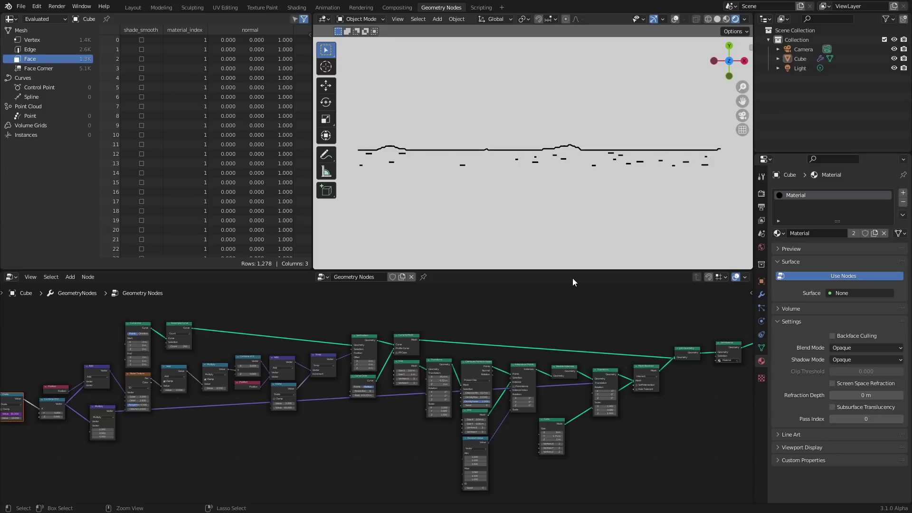
# Create a new file and open the Geometry Nodes workspace with the viewport in top view.
pyautogui.hotkey('ctrl', 'n')
pyautogui.click(452, 370)
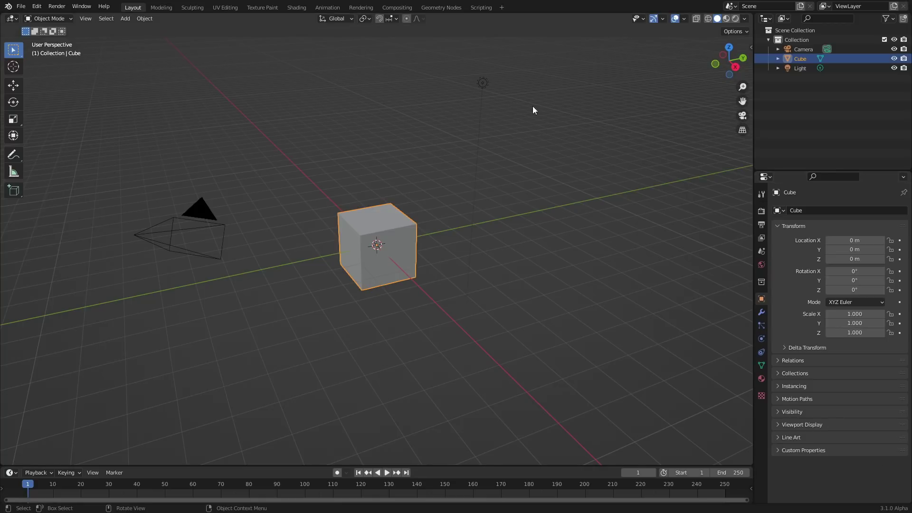
pyautogui.click(441, 8)
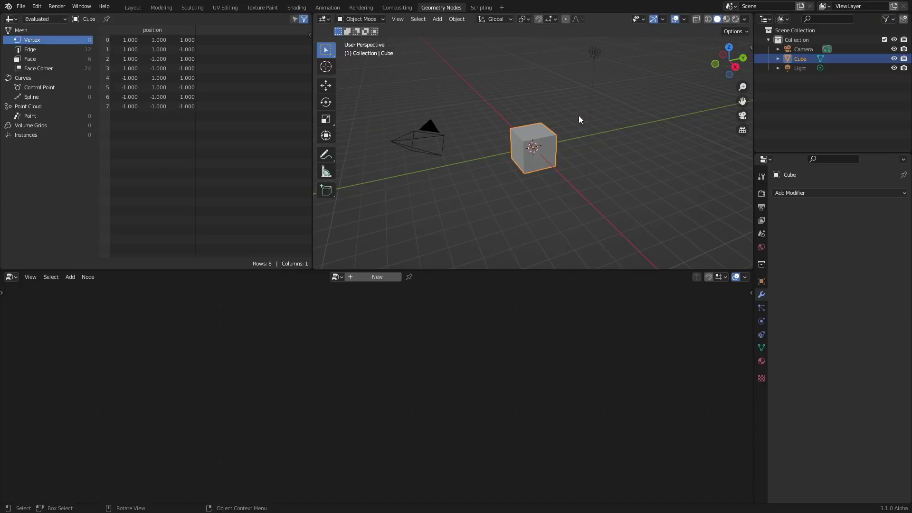
pyautogui.click(726, 44)
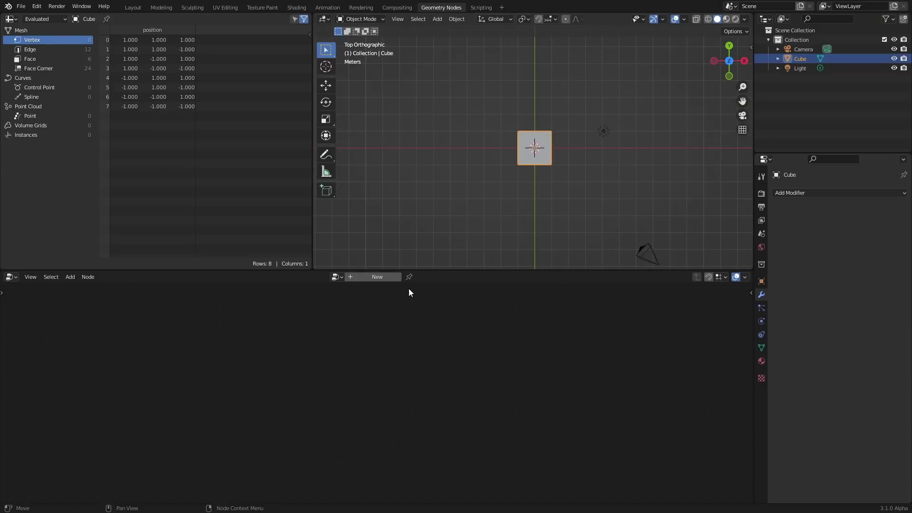
# Create a new geometry node tree on the cube and delete its Group Input node.
pyautogui.click(378, 277)
pyautogui.moveTo(561, 224); pyautogui.dragTo(583, 164, button='middle')
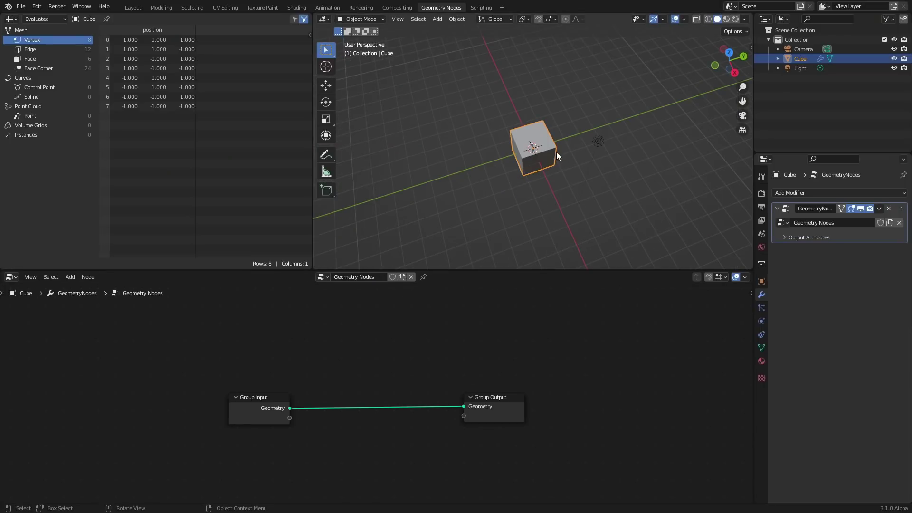
pyautogui.click(271, 414)
pyautogui.press('x')
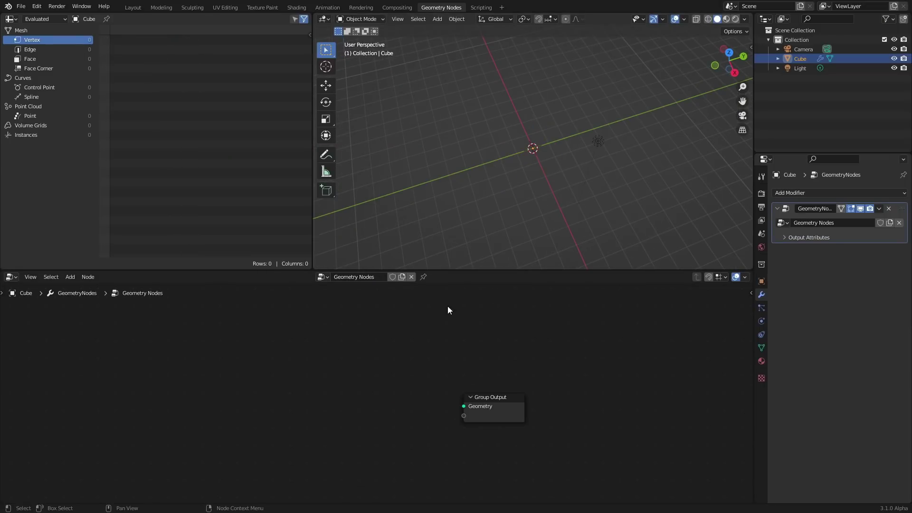
# Delete the camera and light from the scene and rename the cube object to geonodes.
pyautogui.click(729, 53)
pyautogui.moveTo(553, 242); pyautogui.dragTo(654, 126)
pyautogui.press('x')
pyautogui.click(655, 126)
pyautogui.doubleClick(803, 50)
pyautogui.write('geonodes')
pyautogui.press('Return')
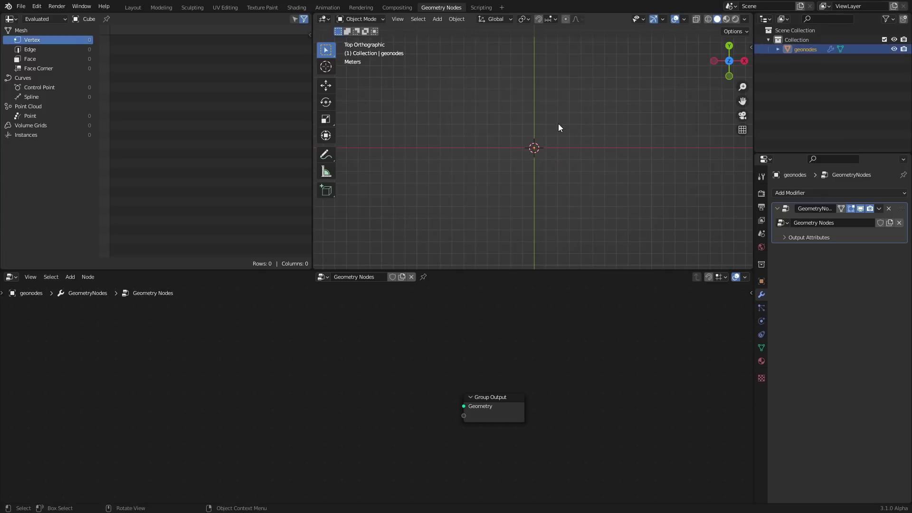
# Add a Curve Line node and connect its Curve output to the Group Output's Geometry input.
pyautogui.scroll(3, 566, 147)
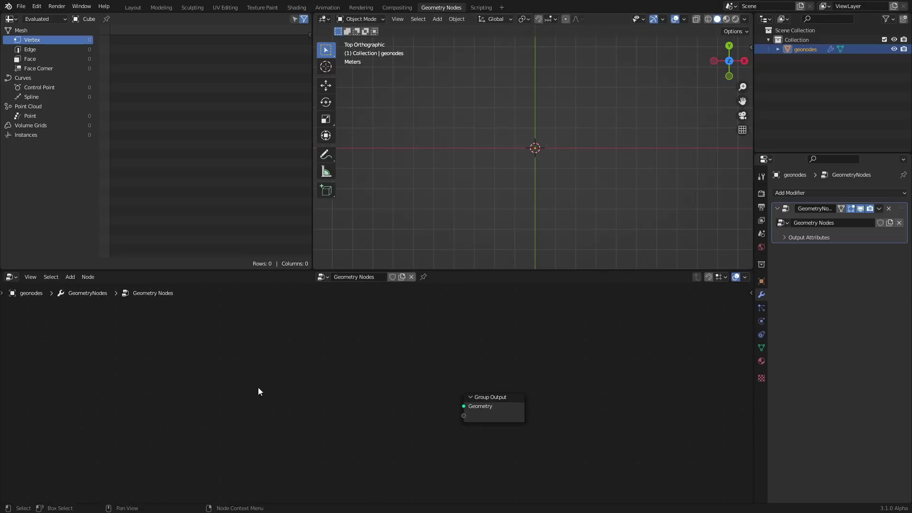
pyautogui.hotkey('shift', 'a')
pyautogui.click(205, 314)
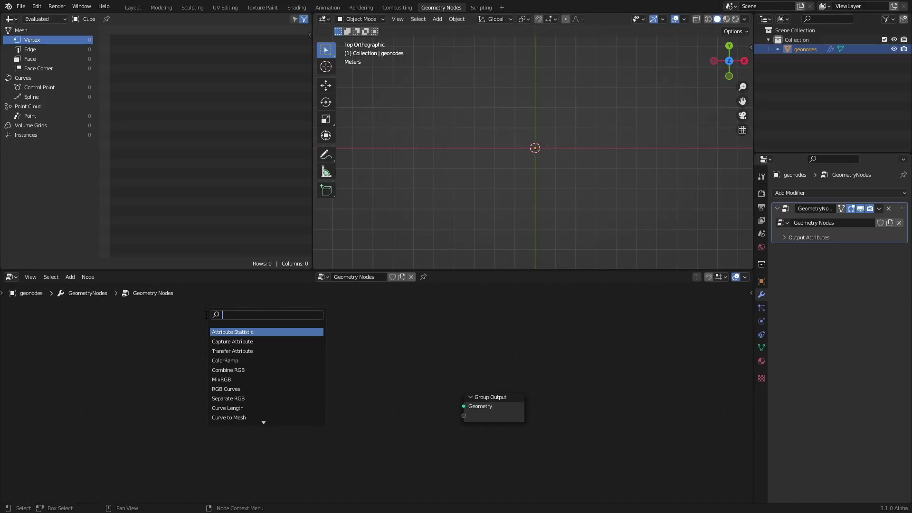
pyautogui.write('curve line')
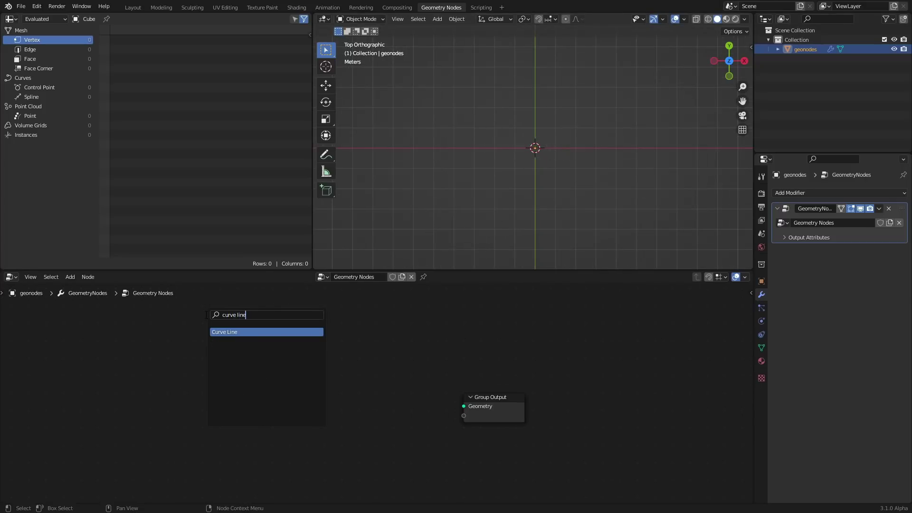
pyautogui.click(236, 332)
pyautogui.click(223, 392)
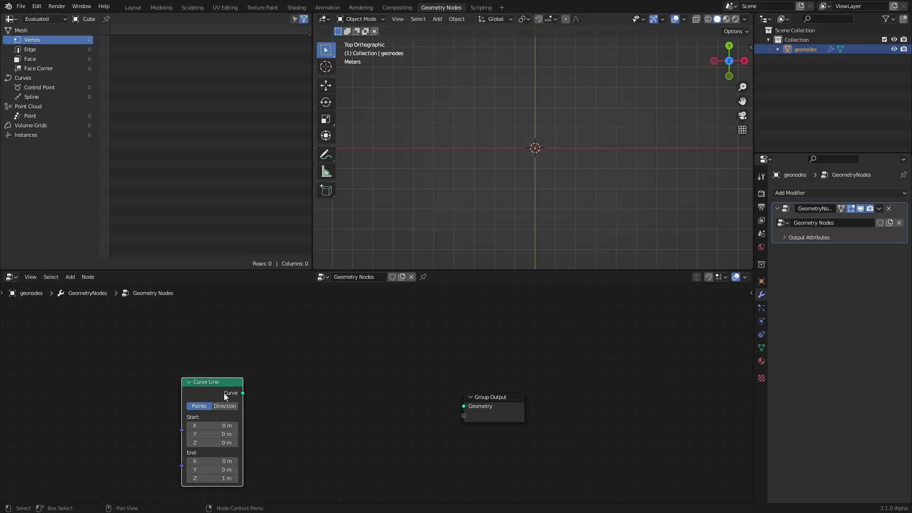
pyautogui.moveTo(242, 393); pyautogui.dragTo(471, 406)
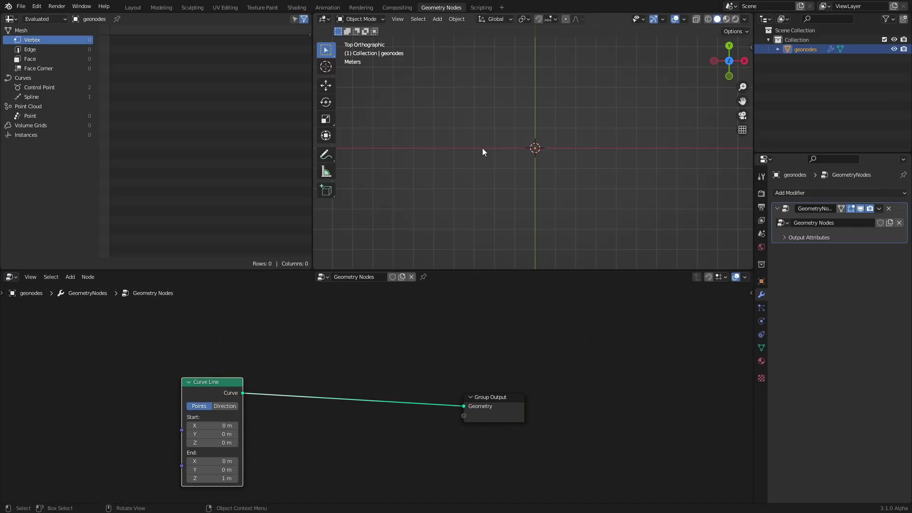
# Set the Curve Line's Start X to -3 m, End X to 3 m and End Z to 0 m.
pyautogui.moveTo(500, 147); pyautogui.dragTo(561, 115, button='middle')
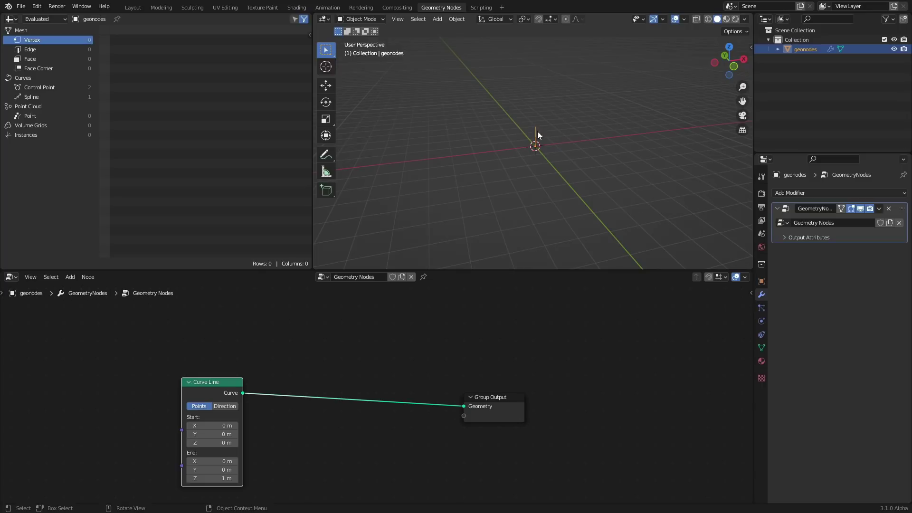
pyautogui.click(729, 46)
pyautogui.click(210, 424)
pyautogui.write('-3')
pyautogui.press('Return')
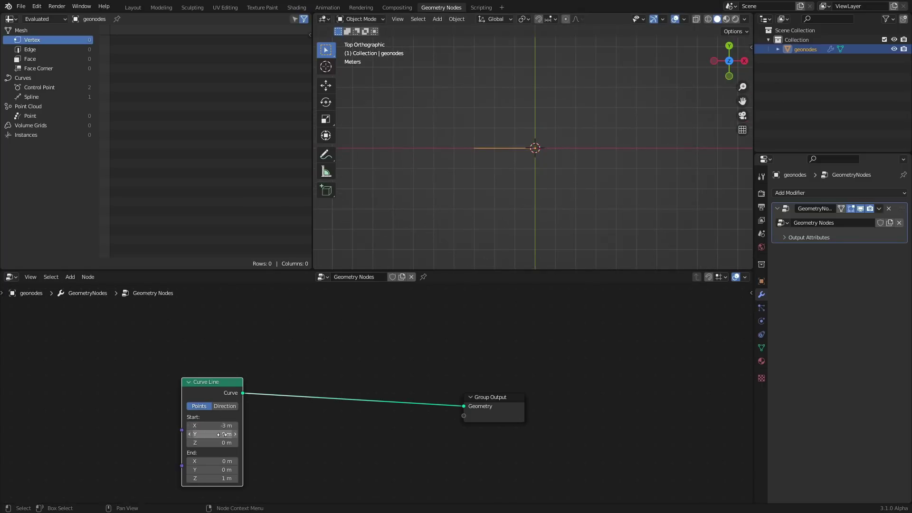
pyautogui.click(224, 462)
pyautogui.write('3')
pyautogui.press('Return')
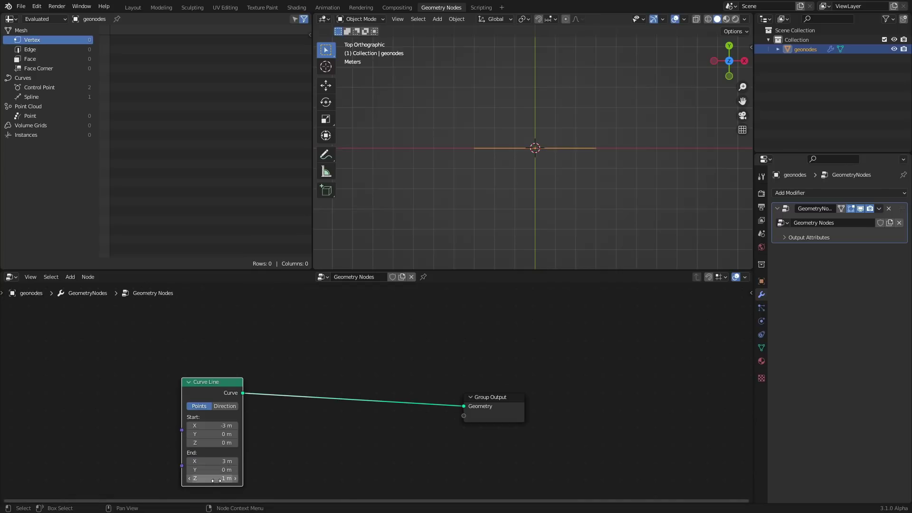
pyautogui.click(214, 478)
pyautogui.write('0')
pyautogui.press('Return')
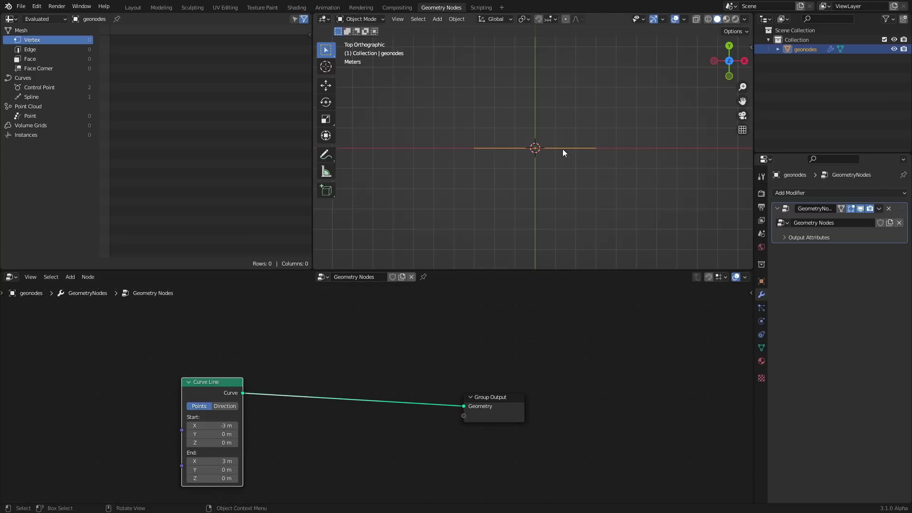
# Insert a Resample Curve node between the Curve Line and Group Output nodes and set its Count to 50.
pyautogui.scroll(3, 575, 150)
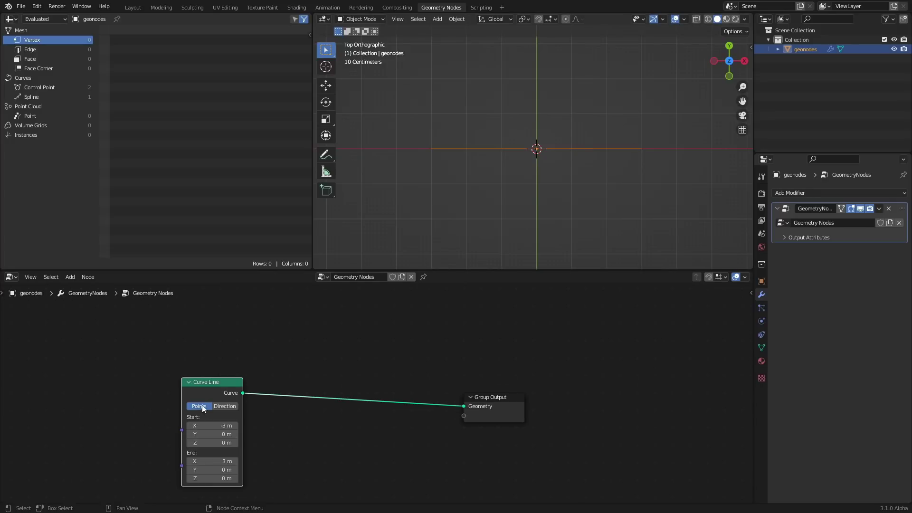
pyautogui.moveTo(203, 384); pyautogui.dragTo(85, 351)
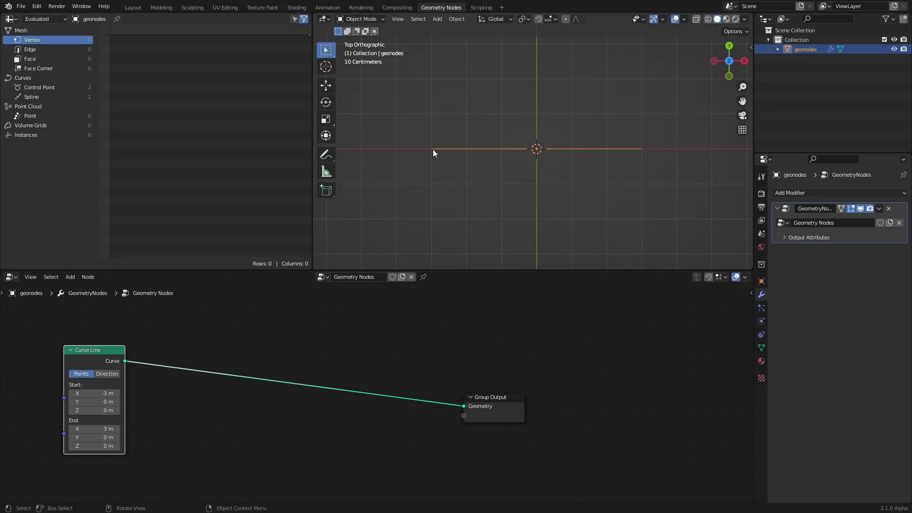
pyautogui.hotkey('shift', 'a')
pyautogui.click(209, 321)
pyautogui.write('res')
pyautogui.press('Return')
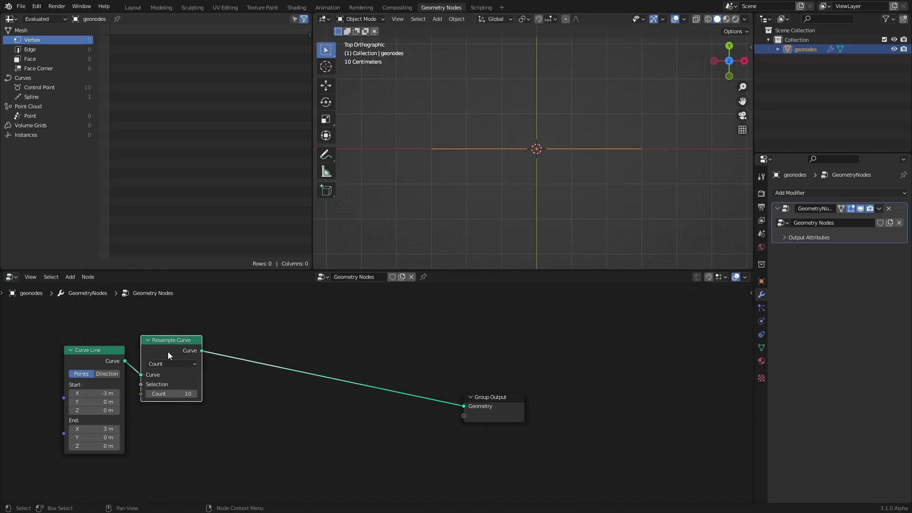
pyautogui.click(185, 351)
pyautogui.click(187, 394)
pyautogui.write('50')
pyautogui.press('Return')
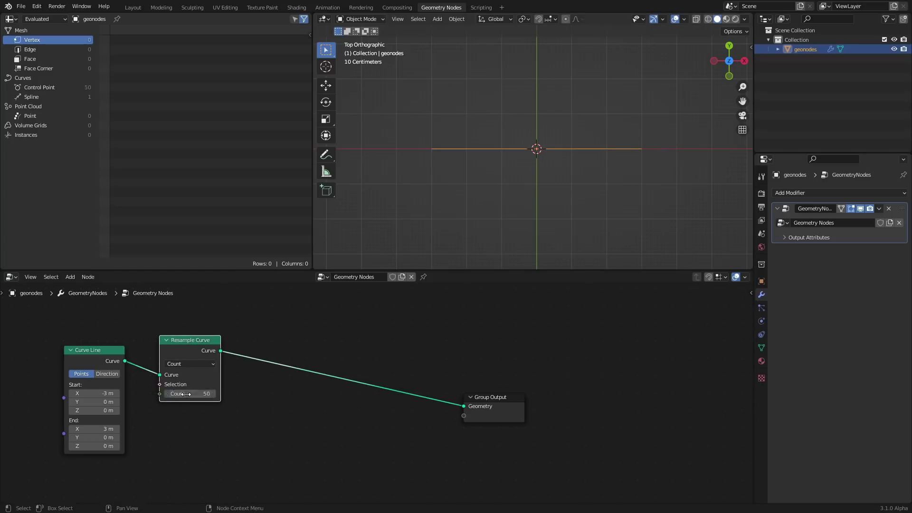
# Show the resampled curve's control point data in the spreadsheet.
pyautogui.click(709, 20)
pyautogui.click(41, 88)
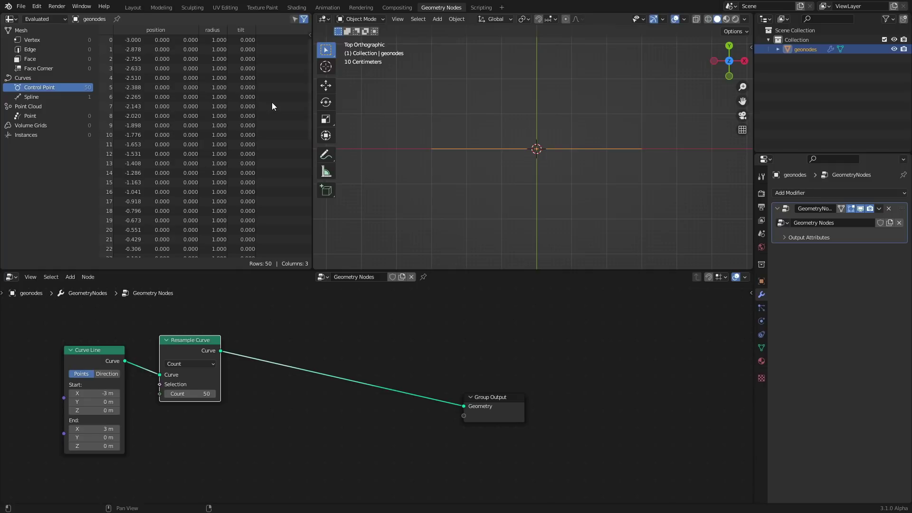
pyautogui.scroll(1, 513, 131)
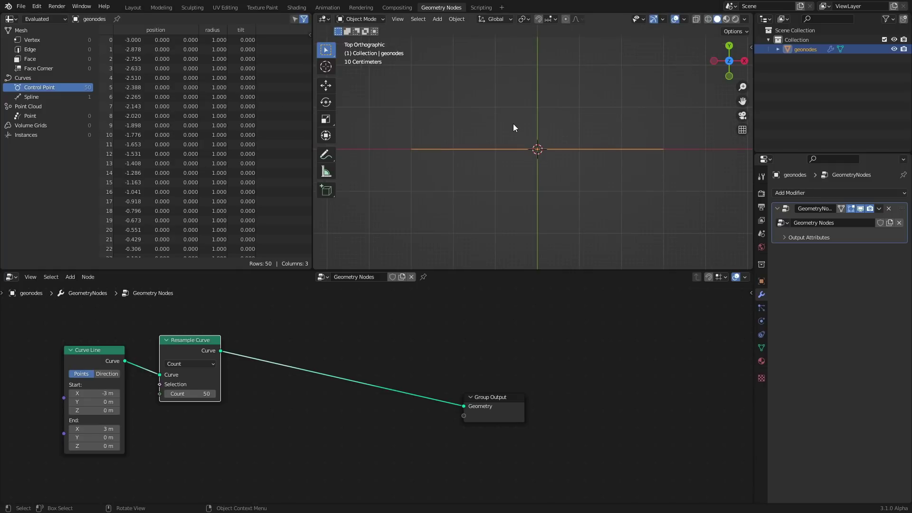
# Insert a Set Position node between the Resample Curve and Group Output nodes.
pyautogui.hotkey('shift', 'a')
pyautogui.write('set')
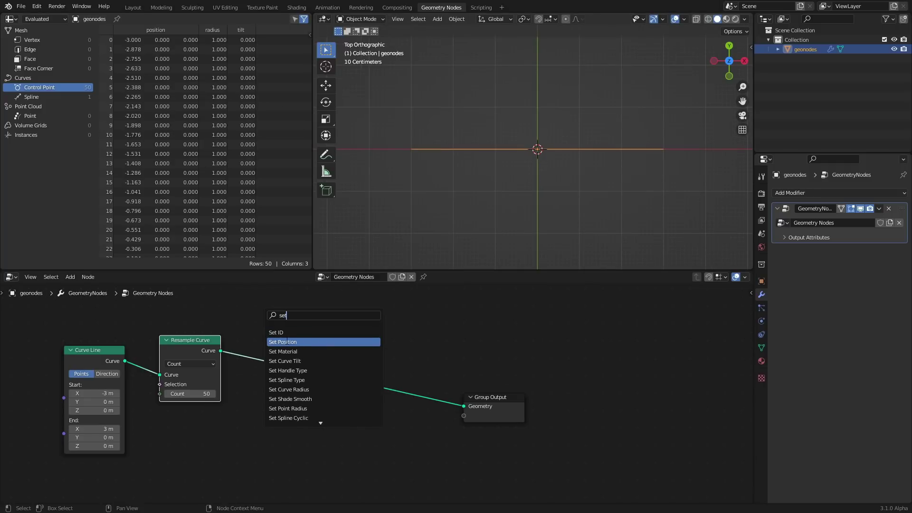
pyautogui.click(284, 341)
pyautogui.click(315, 367)
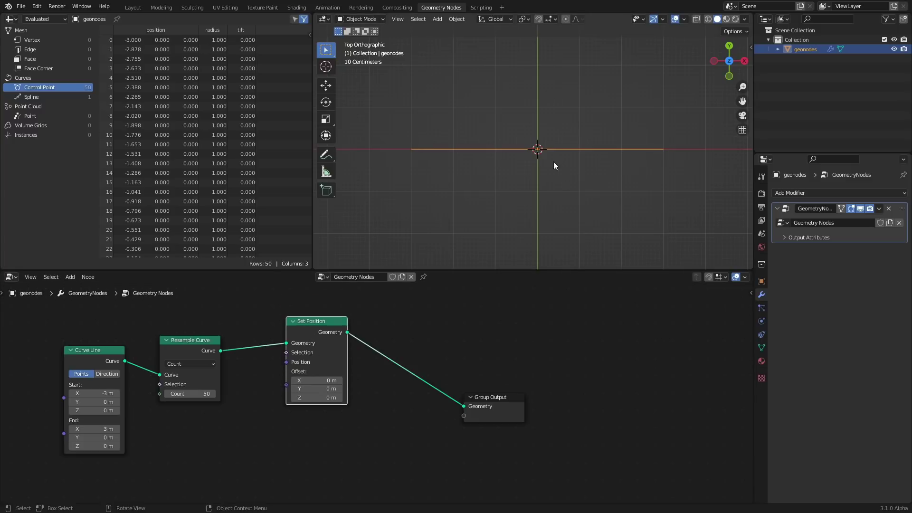
# Add a Noise Texture node below the Curve Line node and connect its Fac output to Set Position's Offset.
pyautogui.moveTo(186, 375); pyautogui.dragTo(258, 359, button='middle')
pyautogui.hotkey('shift', 'a')
pyautogui.click(282, 320)
pyautogui.write('noi')
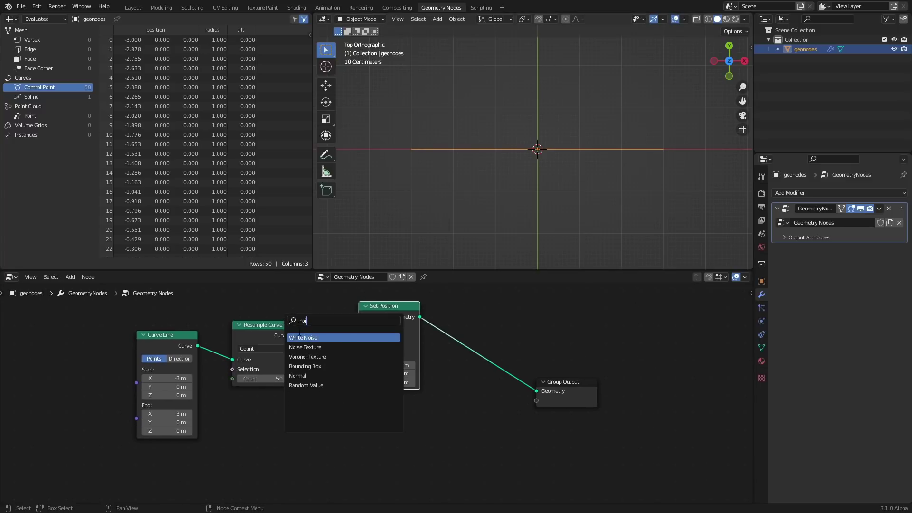
pyautogui.click(305, 347)
pyautogui.click(187, 444)
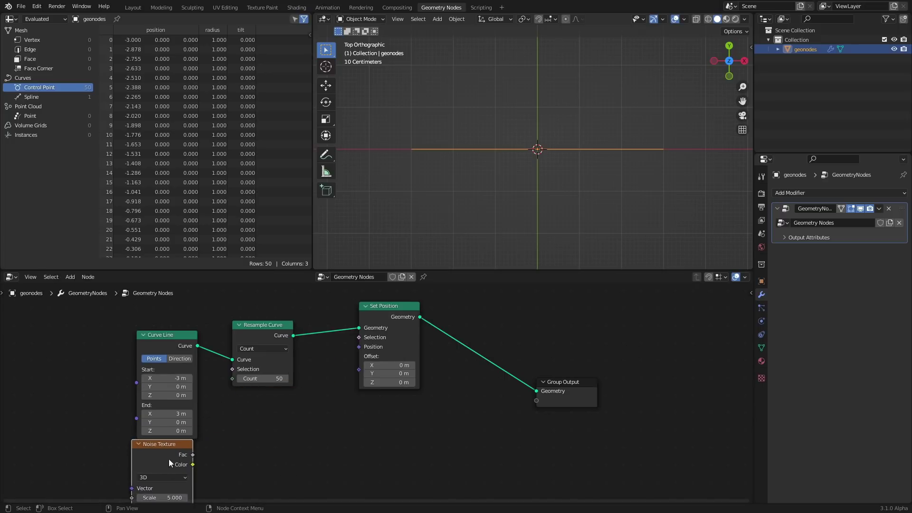
pyautogui.moveTo(187, 444); pyautogui.dragTo(217, 395, button='middle')
pyautogui.moveTo(227, 407); pyautogui.dragTo(389, 318)
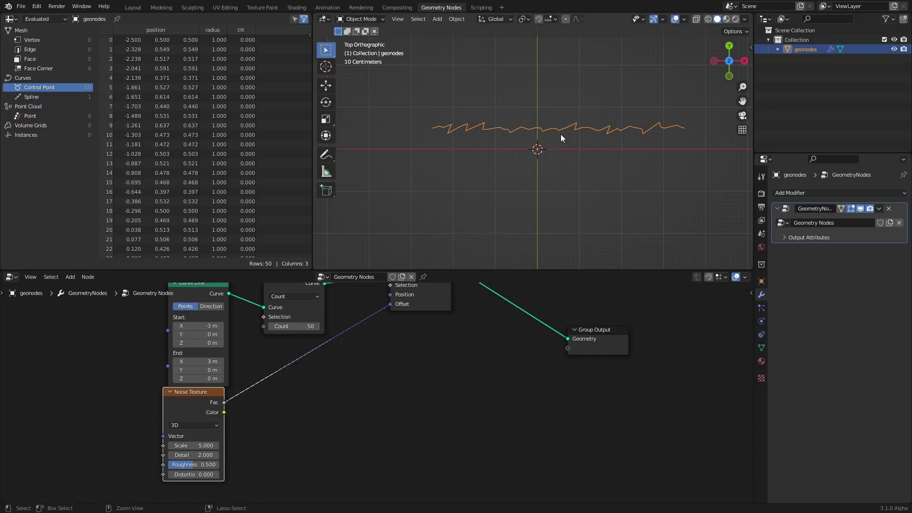
# Disconnect the noise from Set Position's Offset and add a Combine XYZ node beside the Noise Texture node.
pyautogui.moveTo(391, 304); pyautogui.dragTo(414, 357)
pyautogui.moveTo(202, 409); pyautogui.dragTo(177, 419)
pyautogui.hotkey('shift', 'a')
pyautogui.click(192, 317)
pyautogui.write('combine')
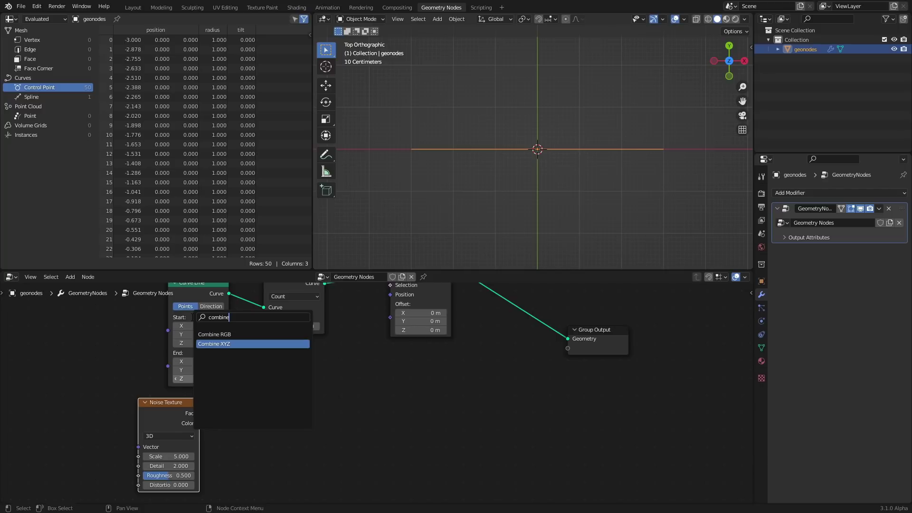
pyautogui.press('Return')
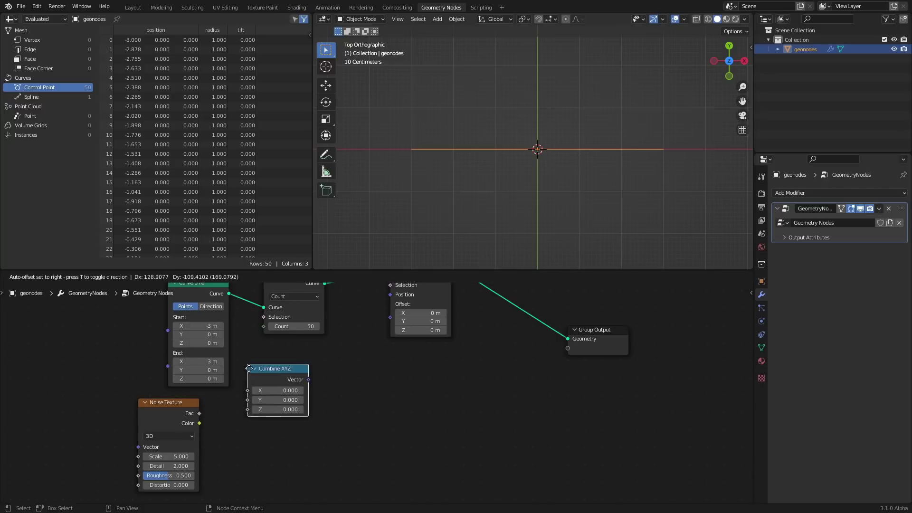
pyautogui.moveTo(249, 374); pyautogui.dragTo(235, 370)
# Connect the Noise Texture's Fac output to the Y input of the Combine XYZ node.
pyautogui.scroll(2, 196, 413)
pyautogui.moveTo(152, 418); pyautogui.dragTo(201, 419)
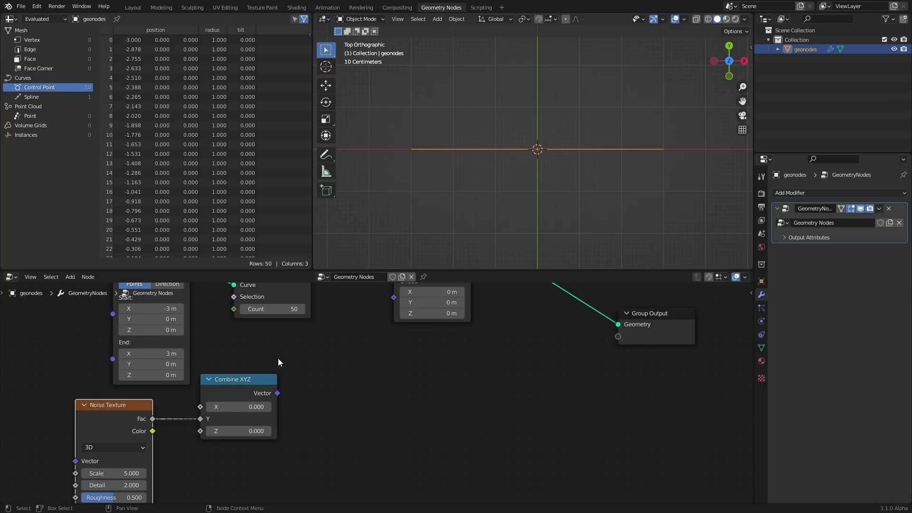
pyautogui.moveTo(185, 403); pyautogui.dragTo(230, 388, button='middle')
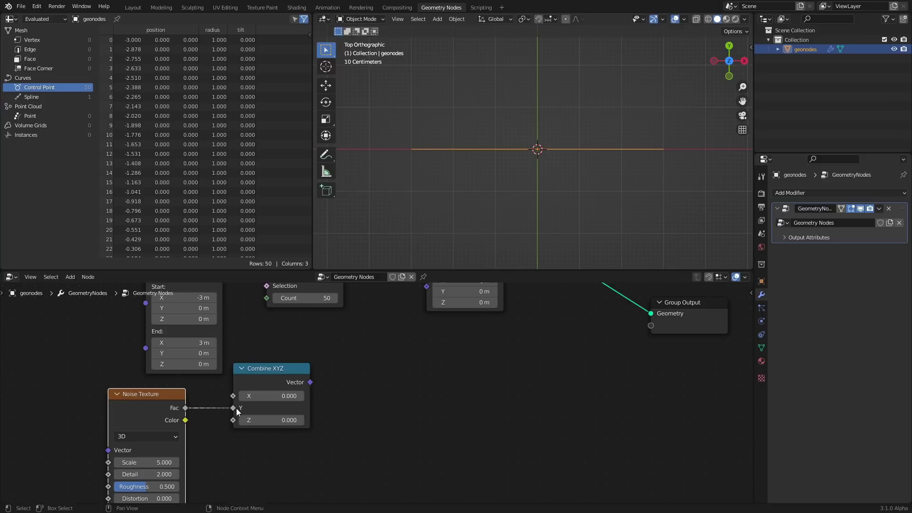
# Connect the Combine XYZ node's Vector output to Set Position's Position input and shift the noise nodes aside to make room.
pyautogui.moveTo(303, 388); pyautogui.dragTo(258, 425, button='middle')
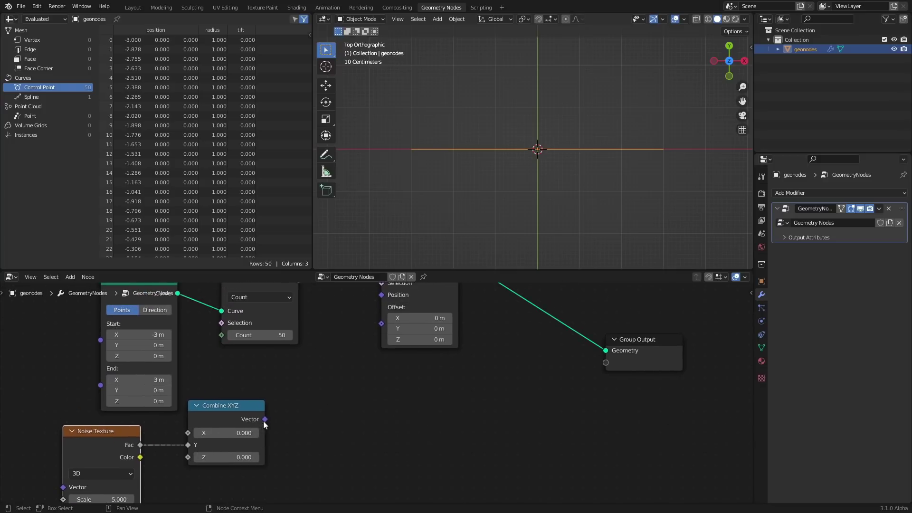
pyautogui.moveTo(264, 421); pyautogui.dragTo(377, 295)
pyautogui.moveTo(323, 377); pyautogui.dragTo(391, 349, button='middle')
pyautogui.moveTo(366, 413); pyautogui.dragTo(167, 420)
pyautogui.moveTo(311, 389); pyautogui.dragTo(257, 393)
pyautogui.moveTo(320, 349); pyautogui.dragTo(243, 377, button='middle')
# Insert a Vector Math node set to Add on the link between Combine XYZ and Set Position.
pyautogui.hotkey('shift', 'a')
pyautogui.click(242, 320)
pyautogui.write('vect')
pyautogui.click(274, 342)
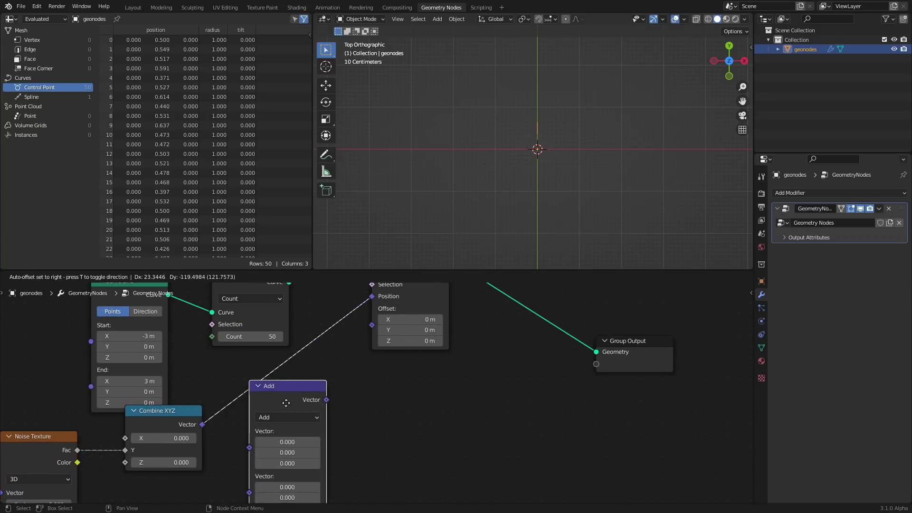
pyautogui.click(285, 401)
# Add a Position node below Combine XYZ and connect it to the vector Add node's second Vector input.
pyautogui.moveTo(220, 357); pyautogui.dragTo(249, 315, button='middle')
pyautogui.hotkey('shift', 'a')
pyautogui.click(249, 315)
pyautogui.write('po')
pyautogui.click(276, 331)
pyautogui.click(179, 457)
pyautogui.moveTo(230, 464); pyautogui.dragTo(277, 399)
pyautogui.moveTo(419, 296); pyautogui.dragTo(321, 360, button='middle')
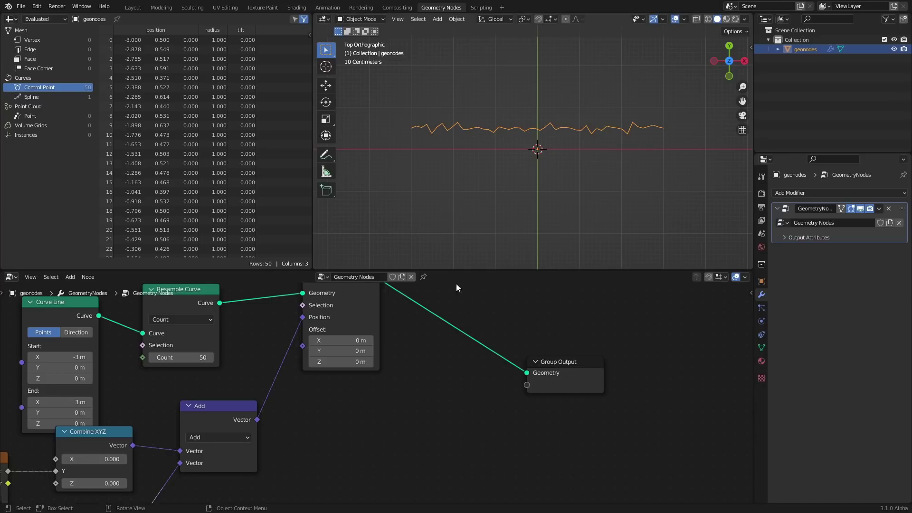
# Space out the Position, vector Add and Combine XYZ nodes so their links are easy to read.
pyautogui.moveTo(199, 415); pyautogui.dragTo(297, 325, button='middle')
pyautogui.moveTo(185, 426); pyautogui.dragTo(193, 424)
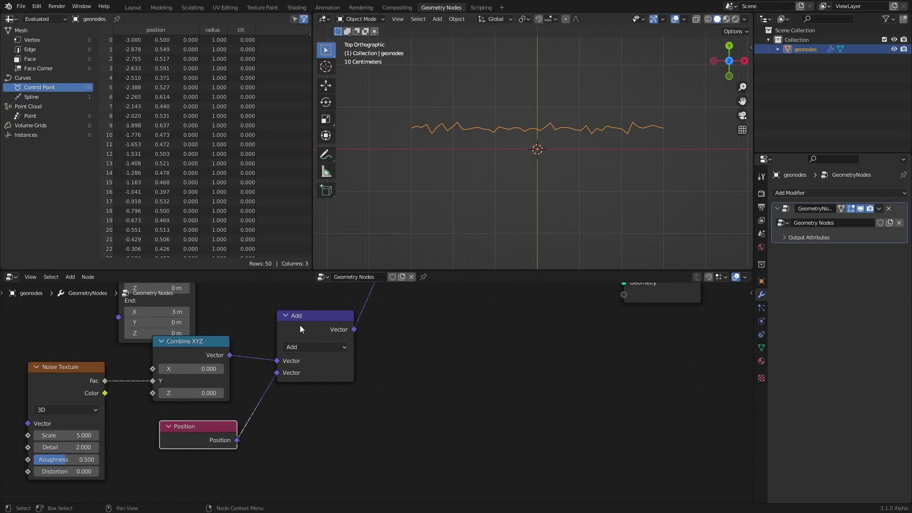
pyautogui.moveTo(300, 325); pyautogui.dragTo(304, 322)
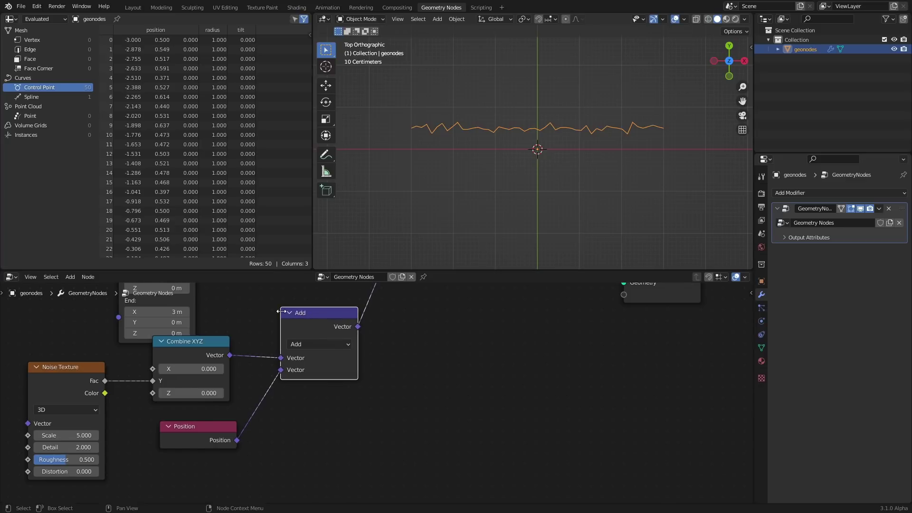
pyautogui.moveTo(236, 430); pyautogui.dragTo(233, 463)
pyautogui.moveTo(213, 354); pyautogui.dragTo(237, 359)
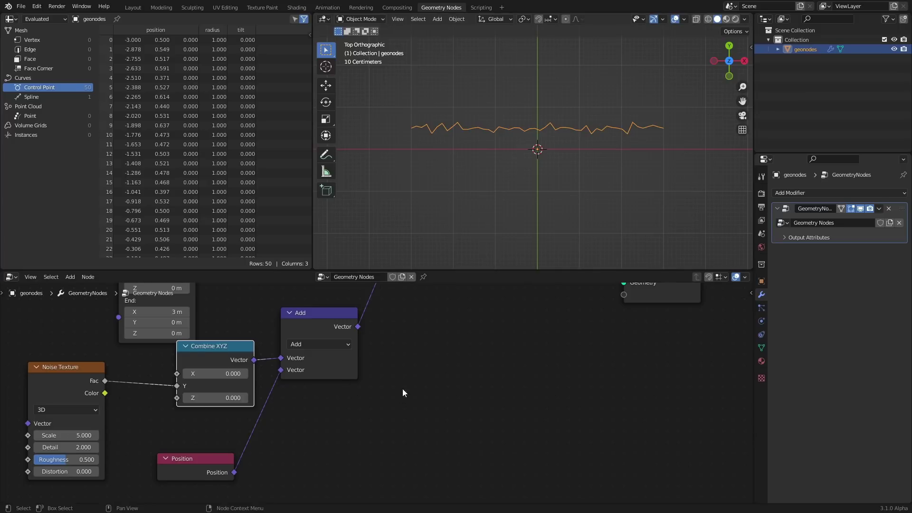
# Insert a Math node set to Add between the Noise Texture's Fac output and Combine XYZ's Y input.
pyautogui.moveTo(163, 392); pyautogui.dragTo(289, 371, button='middle')
pyautogui.moveTo(201, 357); pyautogui.dragTo(120, 350)
pyautogui.hotkey('shift', 'a')
pyautogui.write('add')
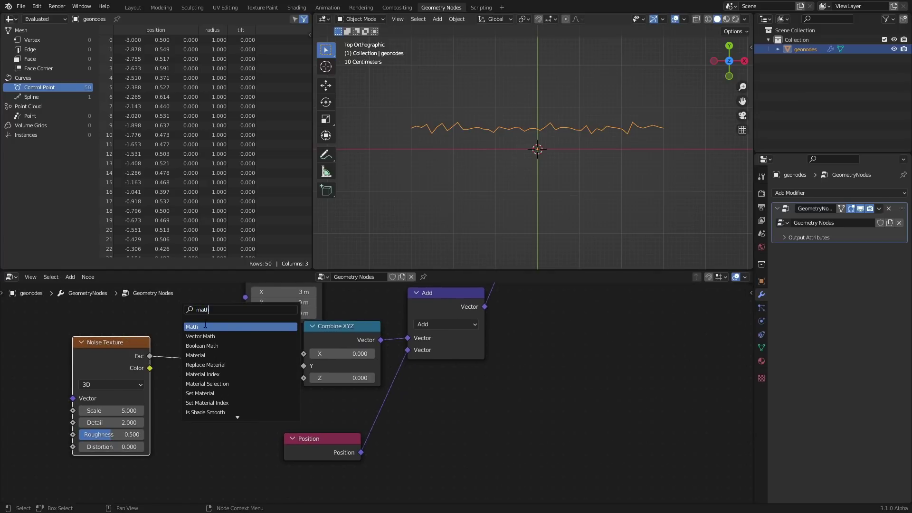
pyautogui.press('Return')
pyautogui.click(217, 354)
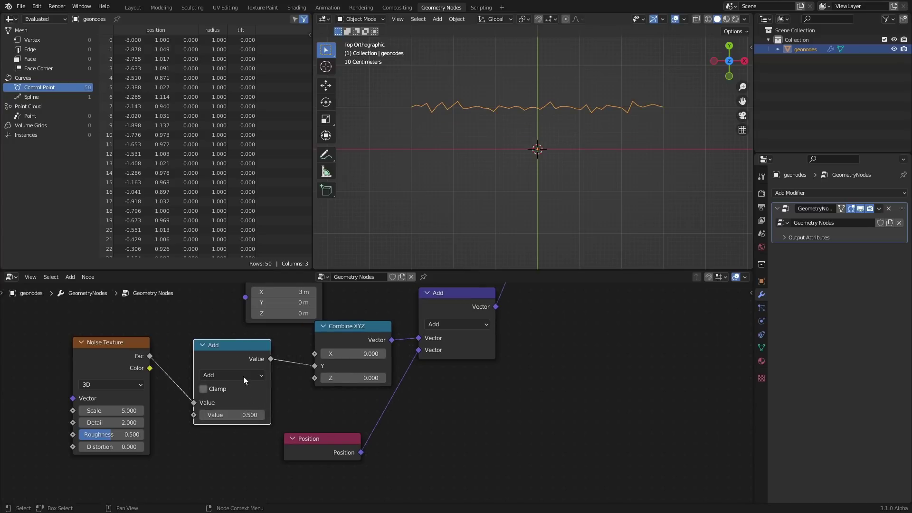
# Set the Math Add node's second value to -0.5 and enable Clamp.
pyautogui.moveTo(232, 414); pyautogui.dragTo(185, 415)
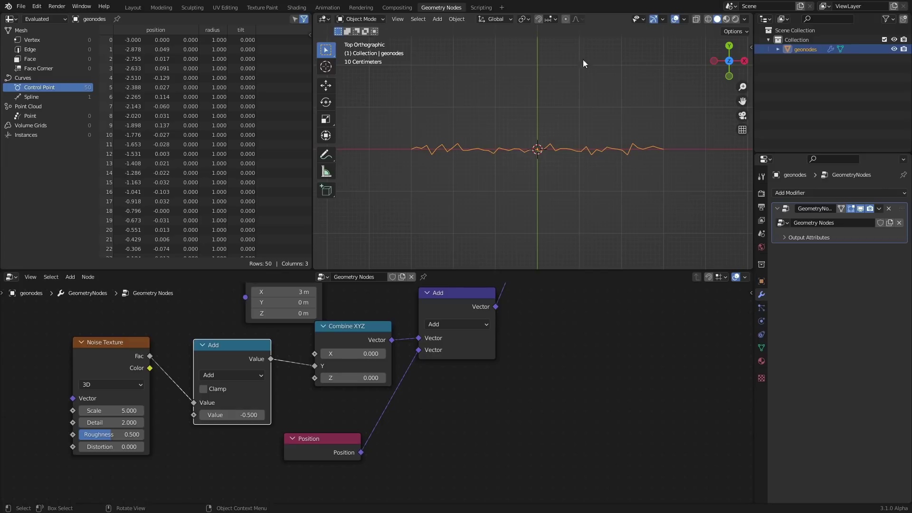
pyautogui.click(203, 389)
pyautogui.scroll(2, 572, 171)
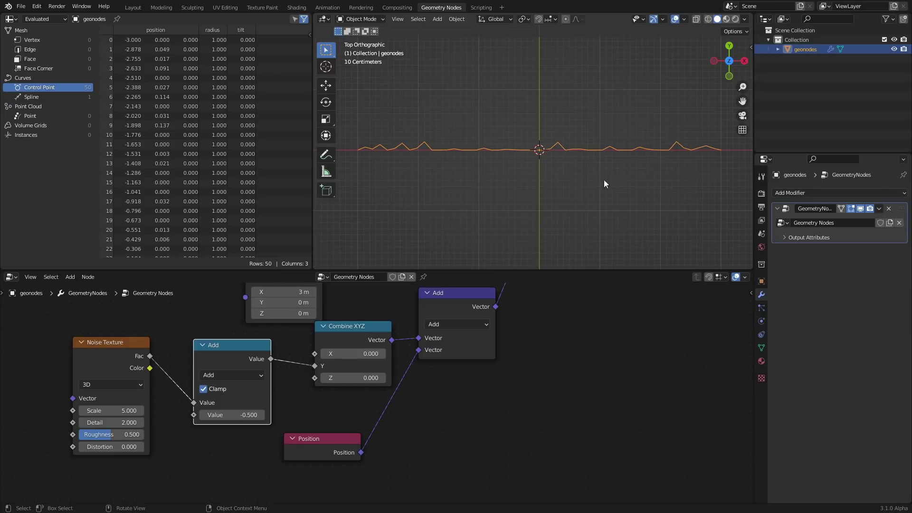
# Set the Resample Curve node's Count to 300.
pyautogui.moveTo(396, 285); pyautogui.dragTo(351, 380, button='middle')
pyautogui.click(362, 358)
pyautogui.write('300')
pyautogui.press('Return')
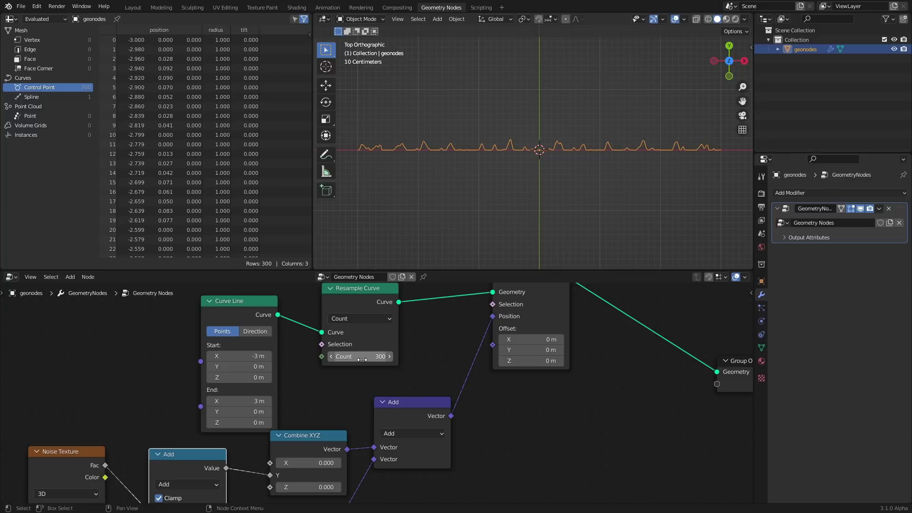
pyautogui.scroll(8, 540, 140)
pyautogui.scroll(-8, 540, 139)
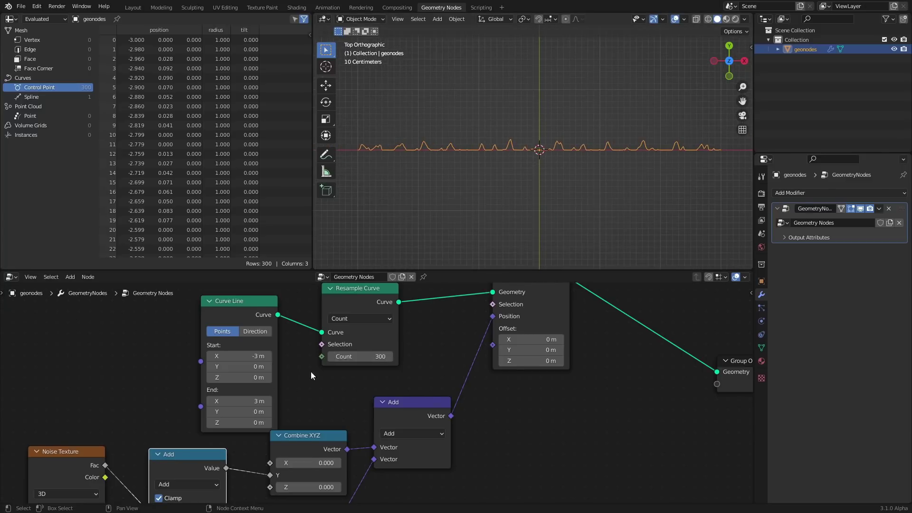
# Set the Noise Texture node's Scale to 1.
pyautogui.moveTo(268, 381); pyautogui.dragTo(354, 283, button='middle')
pyautogui.click(219, 373)
pyautogui.write('1')
pyautogui.press('Return')
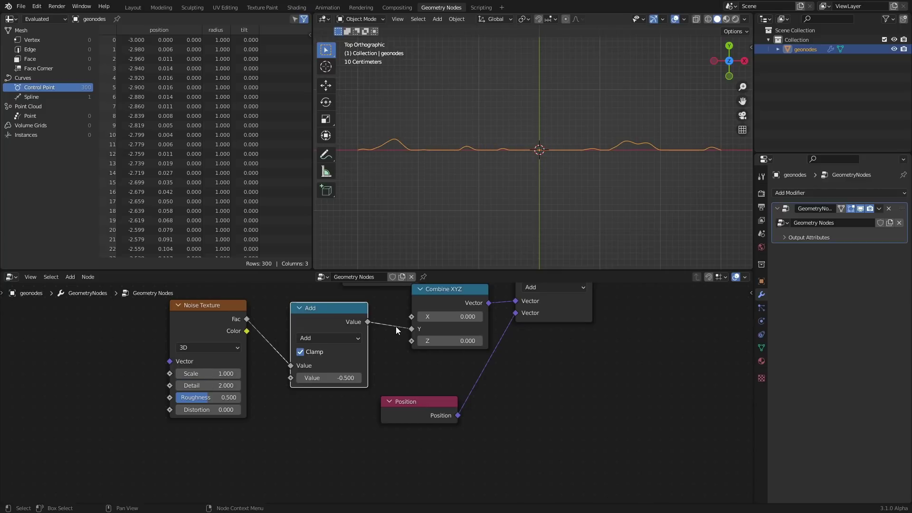
pyautogui.moveTo(216, 386)
pyautogui.mouseDown()
pyautogui.moveTo(238, 386)
pyautogui.moveTo(199, 386)
pyautogui.moveTo(230, 386)
pyautogui.moveTo(211, 385)
pyautogui.mouseUp()
pyautogui.click(214, 387)
pyautogui.click(259, 407)
# Add a second Position node before the Noise Texture and connect it to the texture's Vector input.
pyautogui.moveTo(188, 359); pyautogui.dragTo(423, 391, button='middle')
pyautogui.hotkey('shift', 'a')
pyautogui.click(281, 317)
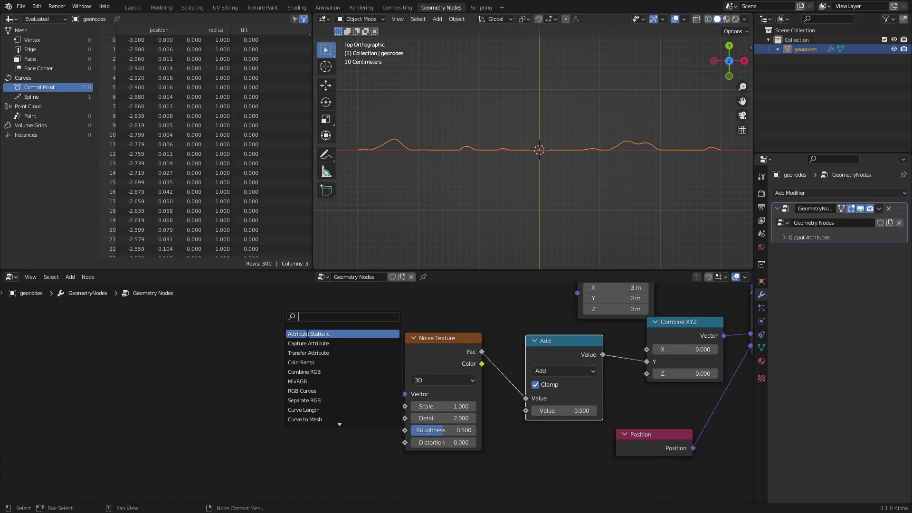
pyautogui.write('pos')
pyautogui.press('Return')
pyautogui.click(250, 385)
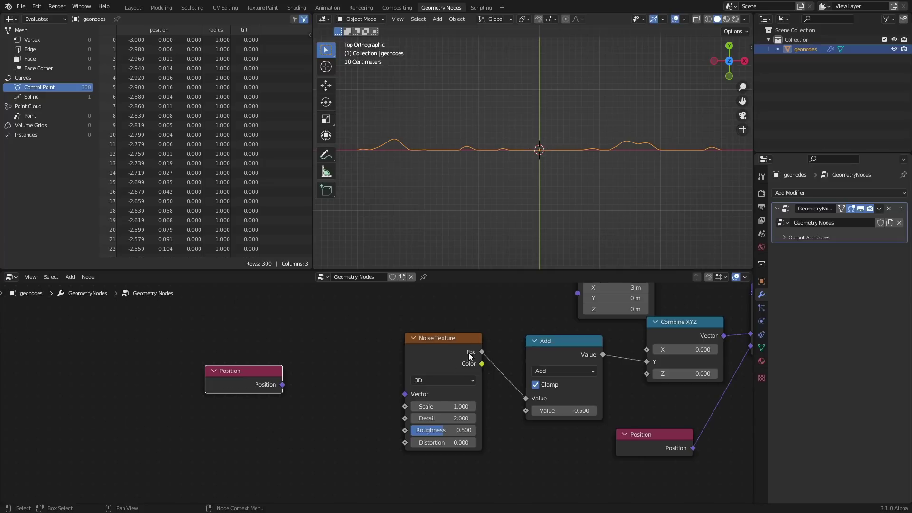
pyautogui.moveTo(282, 384); pyautogui.dragTo(418, 398)
# Move the new Position node further away and insert a Vector Math Add node between it and the Noise Texture.
pyautogui.moveTo(249, 367); pyautogui.dragTo(150, 380)
pyautogui.keyDown('ctrl'); pyautogui.moveTo(262, 395); pyautogui.dragTo(263, 352, button='right'); pyautogui.keyUp('ctrl')
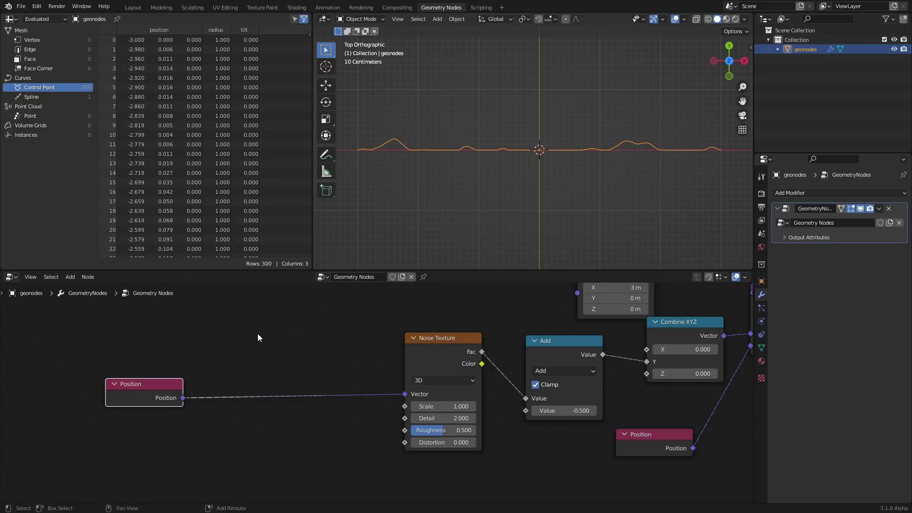
pyautogui.hotkey('shift', 'a')
pyautogui.click(233, 316)
pyautogui.write('vect')
pyautogui.click(260, 343)
pyautogui.click(275, 352)
# Try an X value of 2.240 in the new vector Add node's second vector, and undo the change.
pyautogui.moveTo(298, 403); pyautogui.dragTo(331, 371)
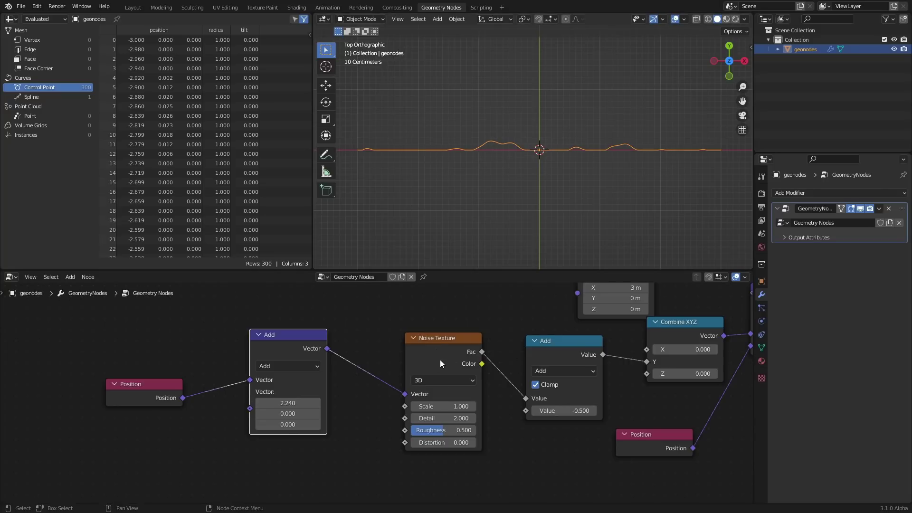
pyautogui.hotkey('ctrl', 'z')
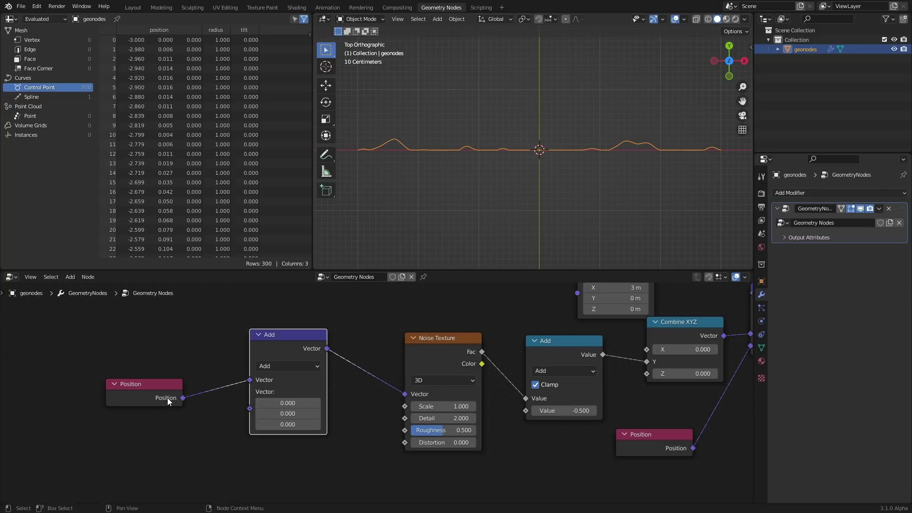
# Reposition the Position node that feeds the noise and add an unconnected Math node beside it.
pyautogui.moveTo(167, 397); pyautogui.dragTo(109, 363)
pyautogui.moveTo(110, 364); pyautogui.dragTo(268, 348, button='middle')
pyautogui.hotkey('shift', 'a')
pyautogui.click(247, 317)
pyautogui.write('math')
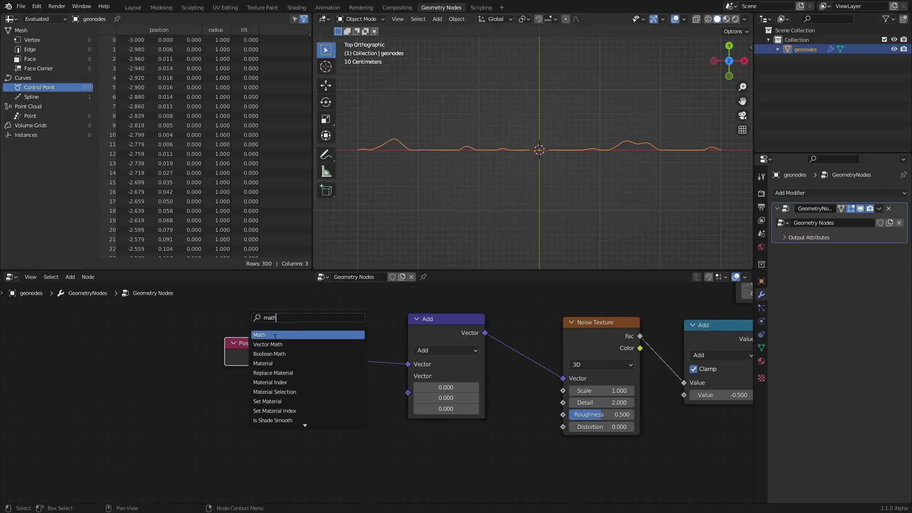
pyautogui.click(274, 337)
pyautogui.click(118, 380)
pyautogui.moveTo(153, 388); pyautogui.dragTo(223, 370, button='middle')
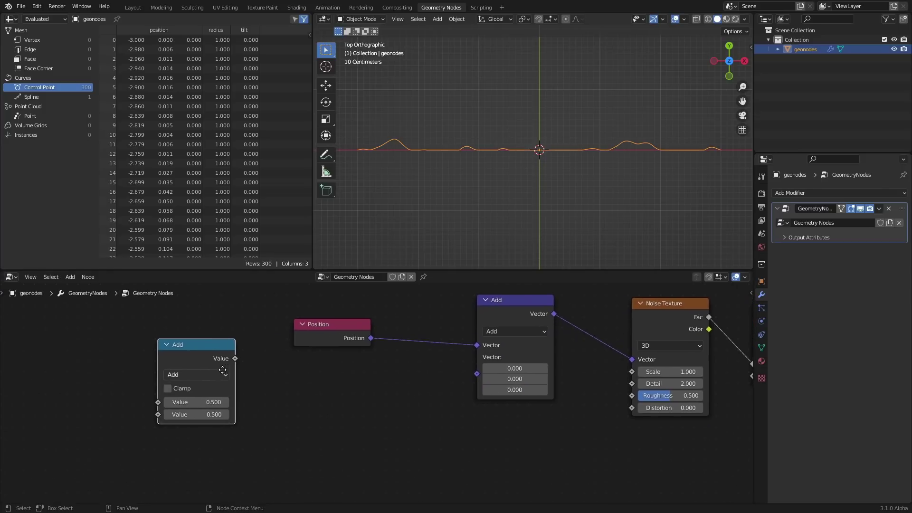
# Set the new Math node to Divide, with #frame as the first value and 10 as the second.
pyautogui.click(198, 374)
pyautogui.click(187, 269)
pyautogui.click(196, 403)
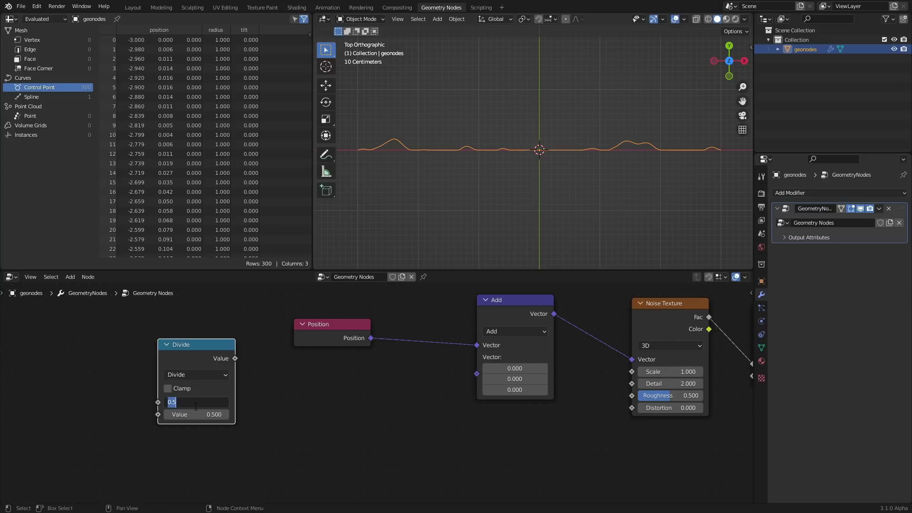
pyautogui.write('#frame')
pyautogui.press('Return')
pyautogui.click(207, 414)
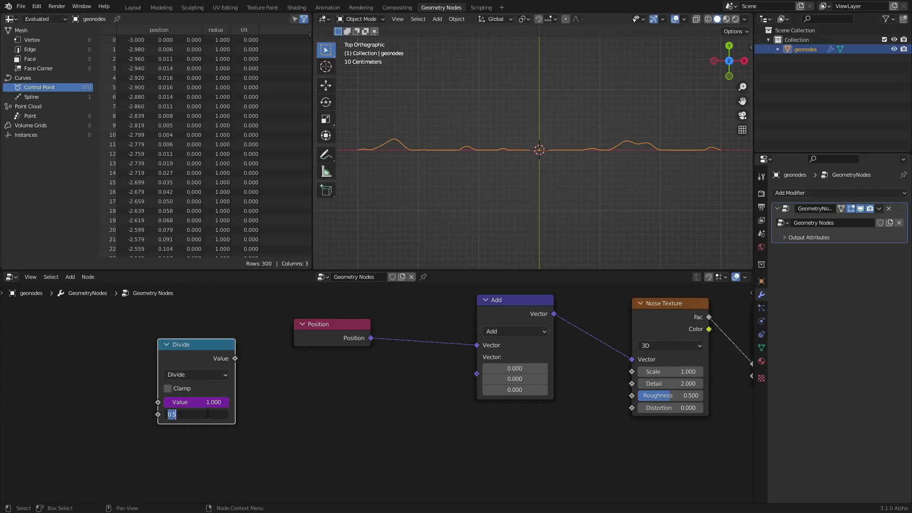
pyautogui.write('10')
pyautogui.press('Return')
# Feed the Divide output through a new Combine XYZ node's X input into the second input of the noise's vector Add node.
pyautogui.hotkey('shift', 'a')
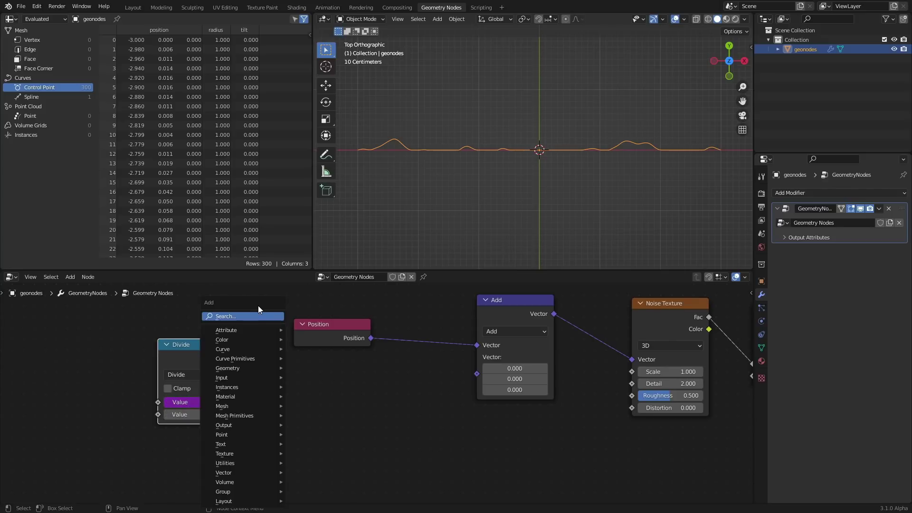
pyautogui.click(255, 313)
pyautogui.write('combine')
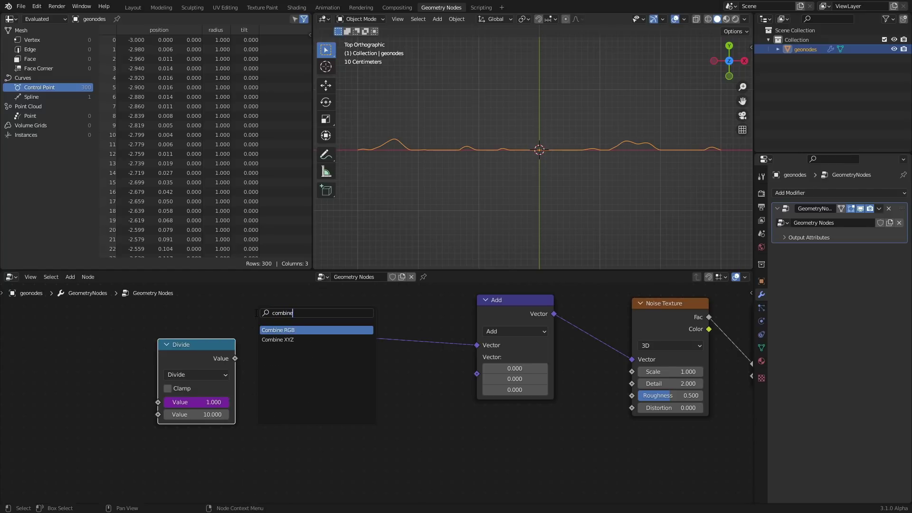
pyautogui.press('Down')
pyautogui.press('Return')
pyautogui.click(316, 359)
pyautogui.moveTo(254, 368); pyautogui.dragTo(317, 391)
pyautogui.moveTo(395, 378); pyautogui.dragTo(477, 374)
# Play the animation, try a Divide value of 5, return it to 10, and stop playback.
pyautogui.press('space')
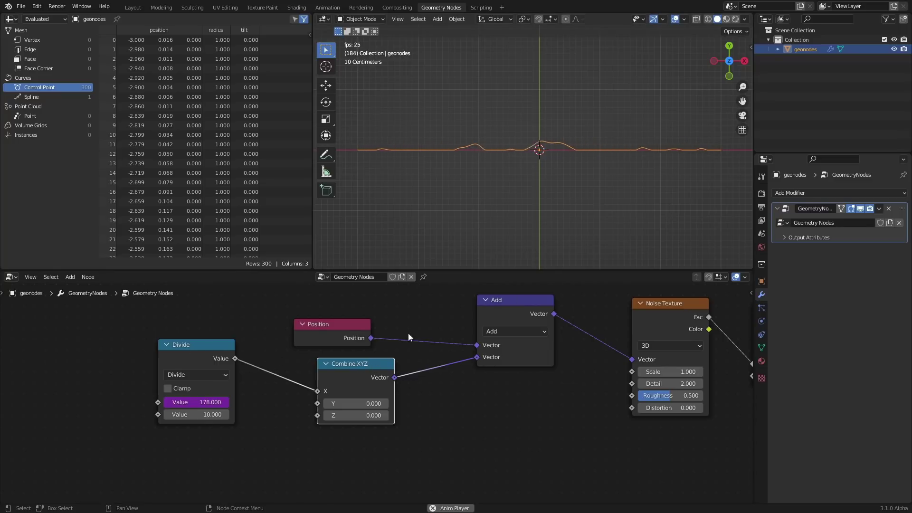
pyautogui.scroll(-2, 427, 342)
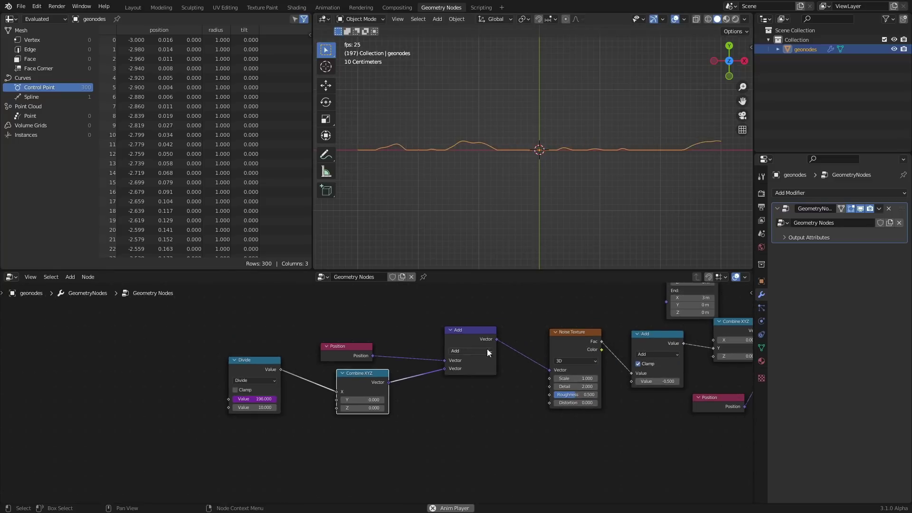
pyautogui.click(266, 408)
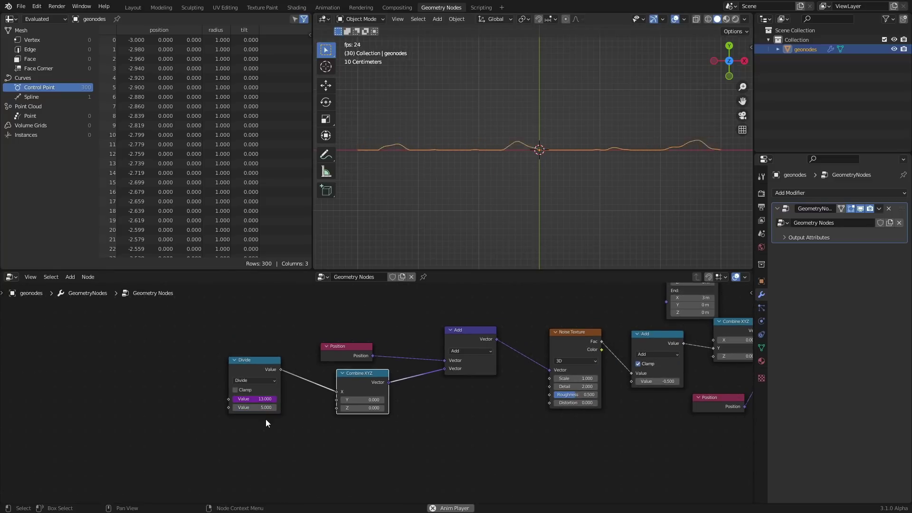
pyautogui.write('10')
pyautogui.press('Return')
pyautogui.press('space')
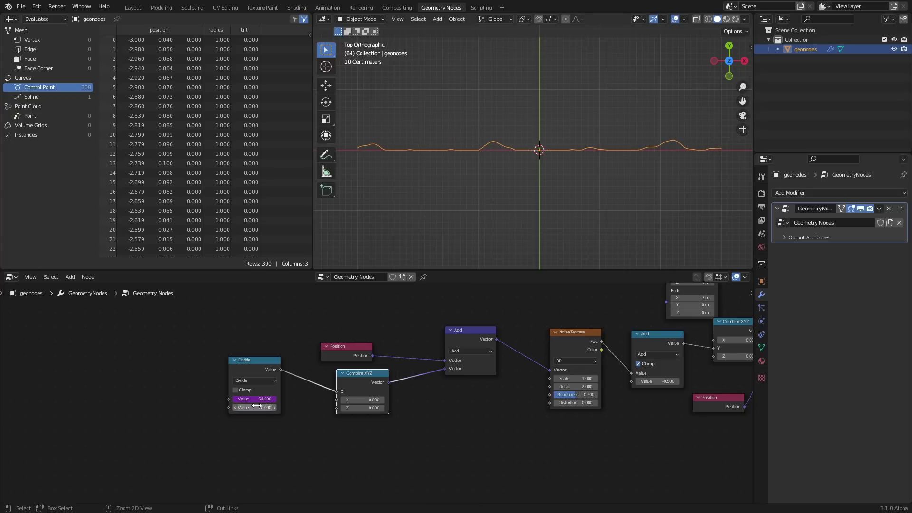
# Save the file to the Desktop as patreon.blend.
pyautogui.hotkey('ctrl', 's')
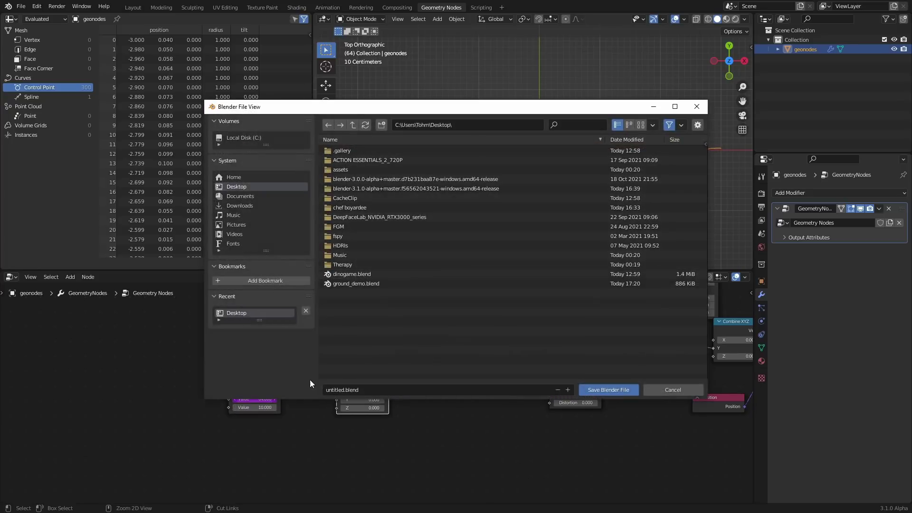
pyautogui.doubleClick(336, 390)
pyautogui.write('patreon')
pyautogui.press('Return')
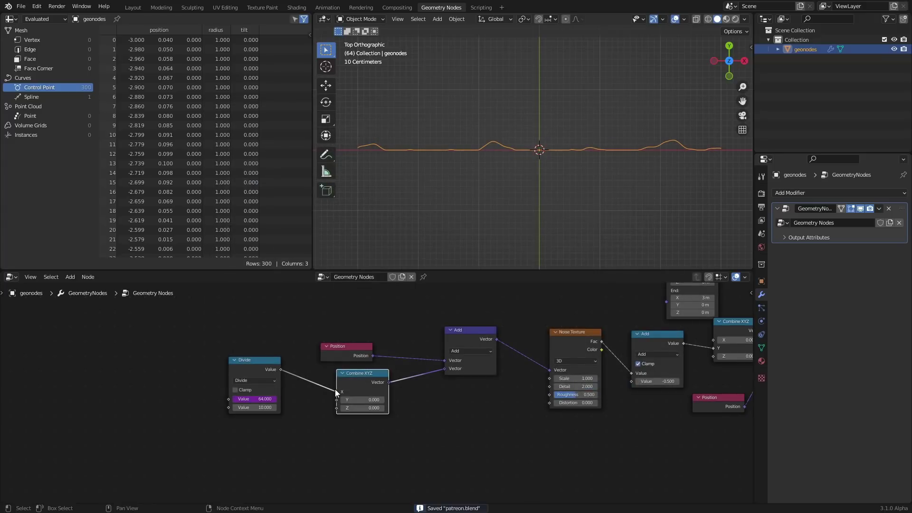
# Play the ground animation and look over the complete node tree.
pyautogui.moveTo(545, 366); pyautogui.dragTo(372, 391, button='middle')
pyautogui.press('space')
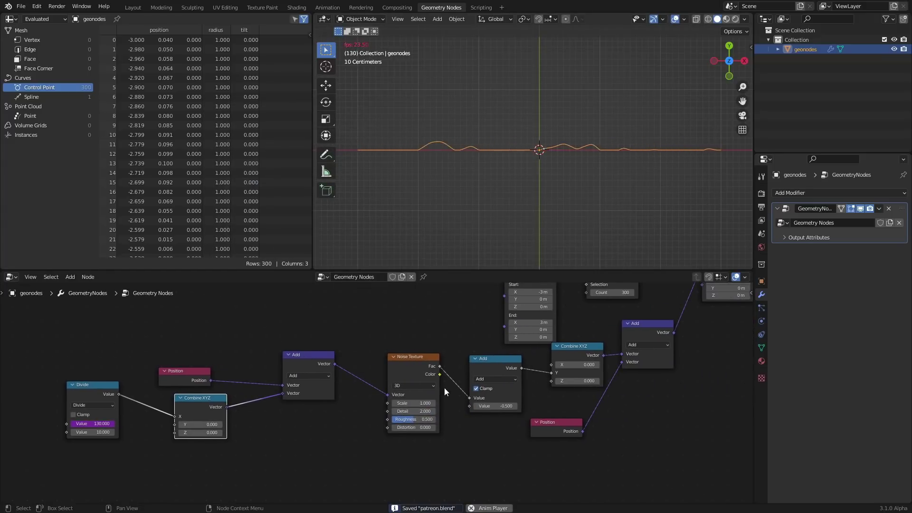
pyautogui.moveTo(513, 351); pyautogui.dragTo(327, 378, button='middle')
pyautogui.moveTo(533, 335); pyautogui.dragTo(471, 386, button='middle')
pyautogui.scroll(2, 449, 366)
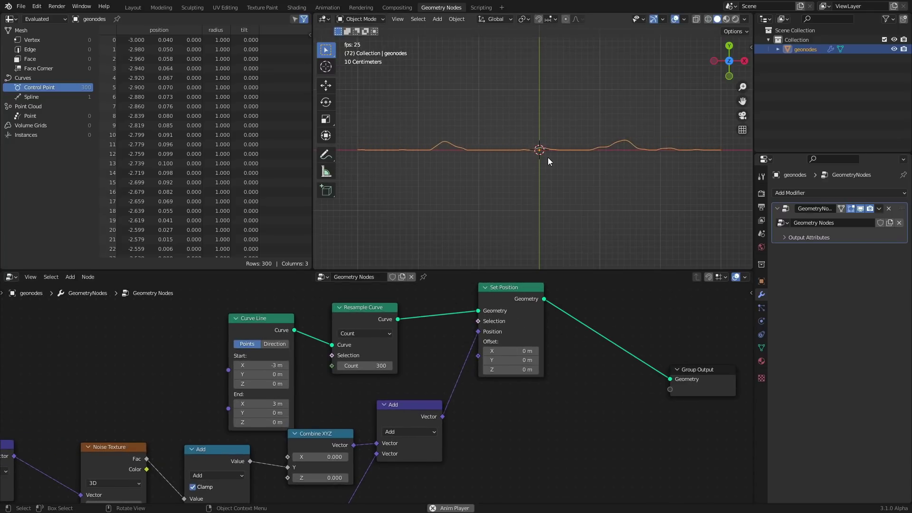
# Check the line in rendered shading with overlays hidden, and return to solid shading with overlays shown.
pyautogui.click(737, 21)
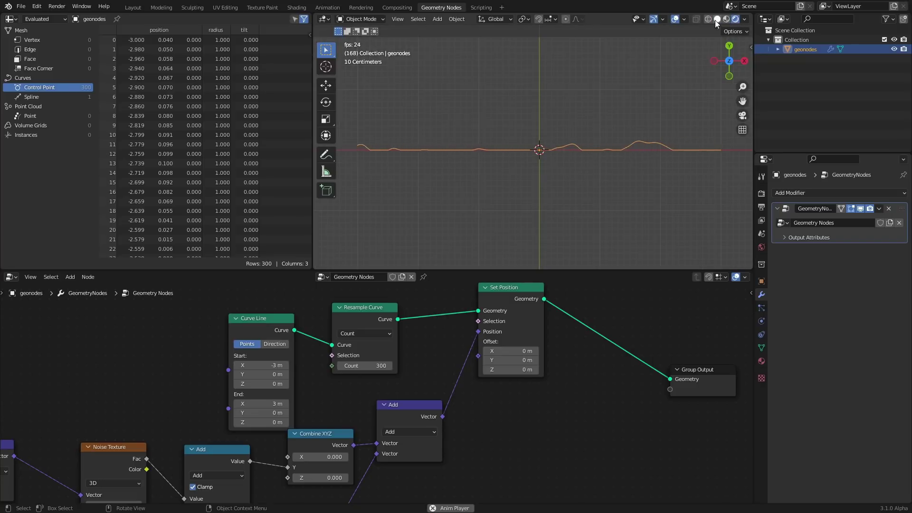
pyautogui.click(676, 20)
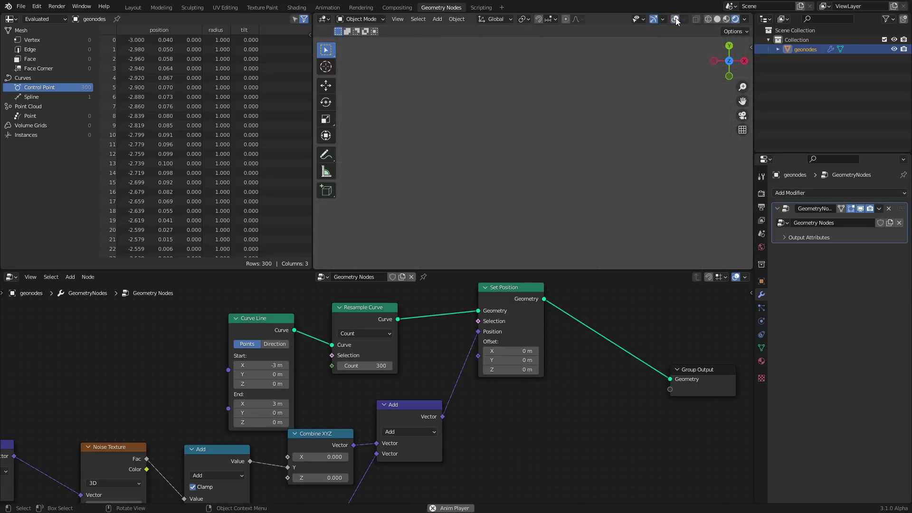
pyautogui.click(675, 20)
pyautogui.click(717, 19)
# Stop playback, move the Group Output node further away from Set Position, and save the file.
pyautogui.moveTo(567, 325); pyautogui.dragTo(355, 350, button='middle')
pyautogui.press('space')
pyautogui.moveTo(483, 393); pyautogui.dragTo(616, 367)
pyautogui.hotkey('ctrl', 's')
pyautogui.scroll(-3, 347, 359)
pyautogui.moveTo(301, 359); pyautogui.dragTo(455, 306, button='middle')
pyautogui.moveTo(426, 383); pyautogui.dragTo(354, 398, button='middle')
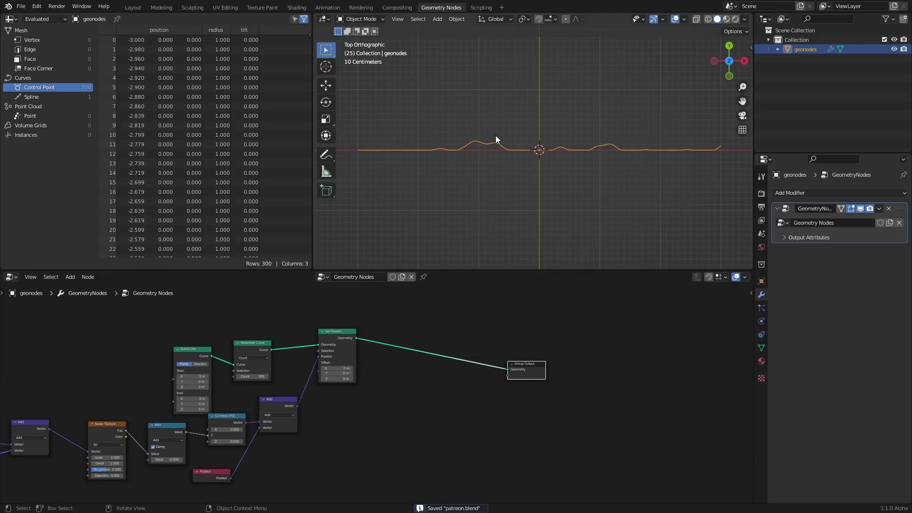
# Add a Curve to Mesh node on the link between Set Position and Group Output.
pyautogui.scroll(3, 448, 357)
pyautogui.hotkey('shift', 'a')
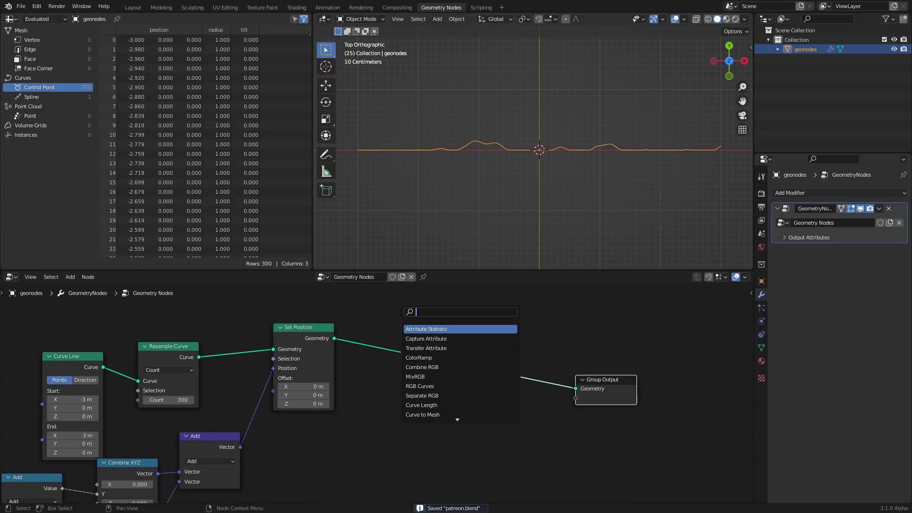
pyautogui.write('curve to mesh')
pyautogui.press('Return')
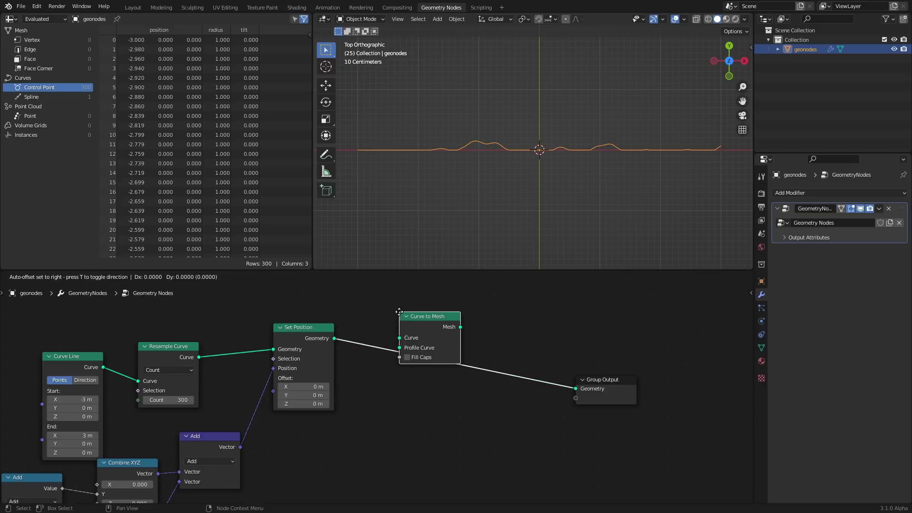
pyautogui.click(400, 335)
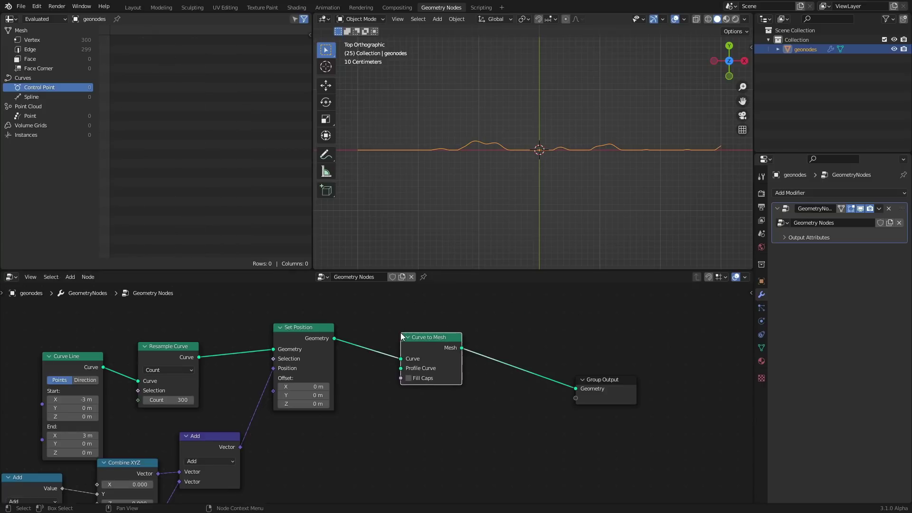
# Add a Curve Circle node below Set Position and connect its curve to the Profile Curve input of Curve to Mesh.
pyautogui.moveTo(369, 351); pyautogui.dragTo(445, 325, button='middle')
pyautogui.hotkey('shift', 'a')
pyautogui.write('curve')
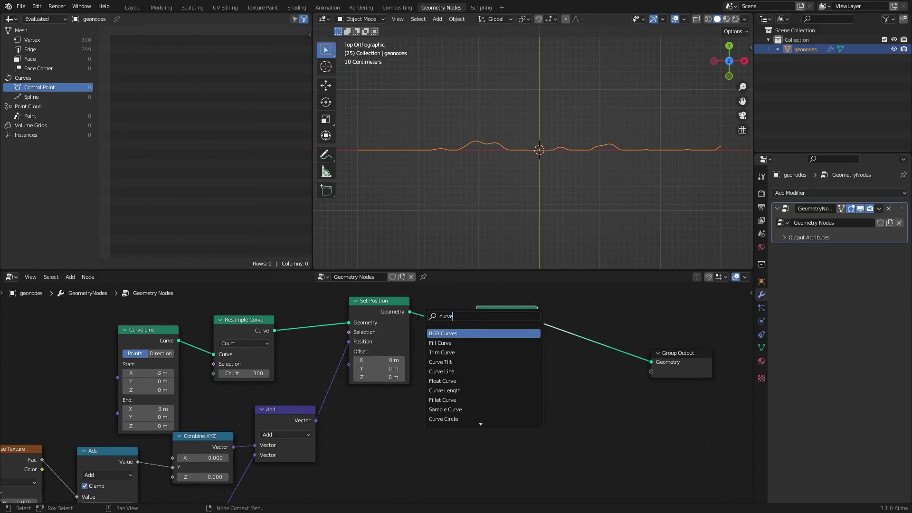
pyautogui.write(' circ')
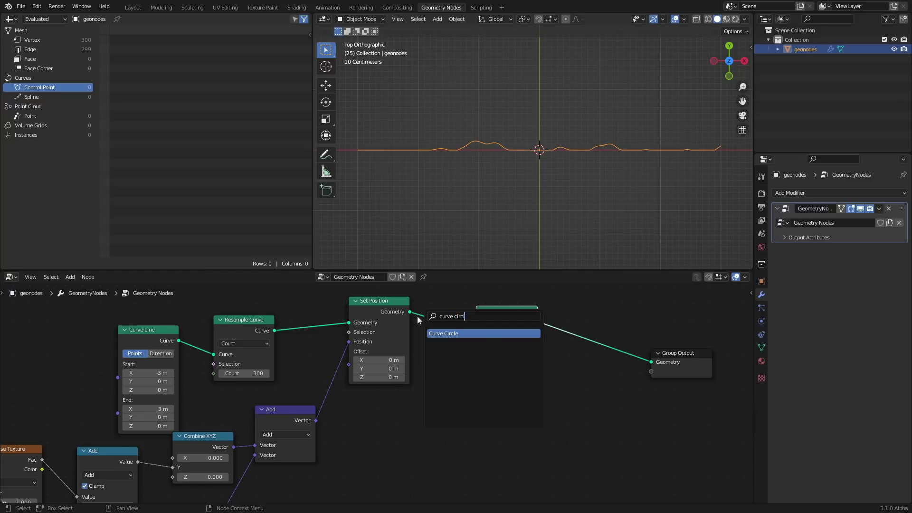
pyautogui.write('l')
pyautogui.press('Return')
pyautogui.click(361, 397)
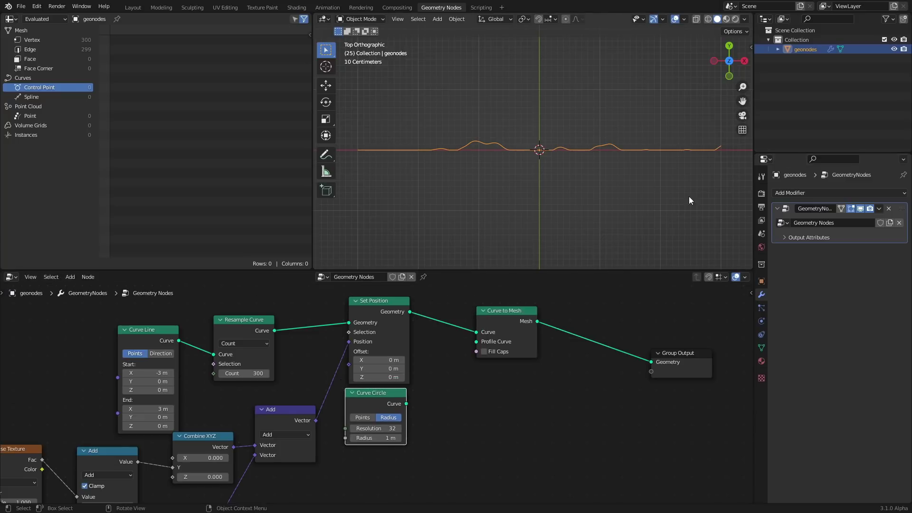
pyautogui.moveTo(406, 404); pyautogui.dragTo(476, 342)
# Set the Curve Circle's radius to 0.0133 m and its resolution to 6.
pyautogui.moveTo(388, 437); pyautogui.dragTo(380, 438)
pyautogui.click(382, 438)
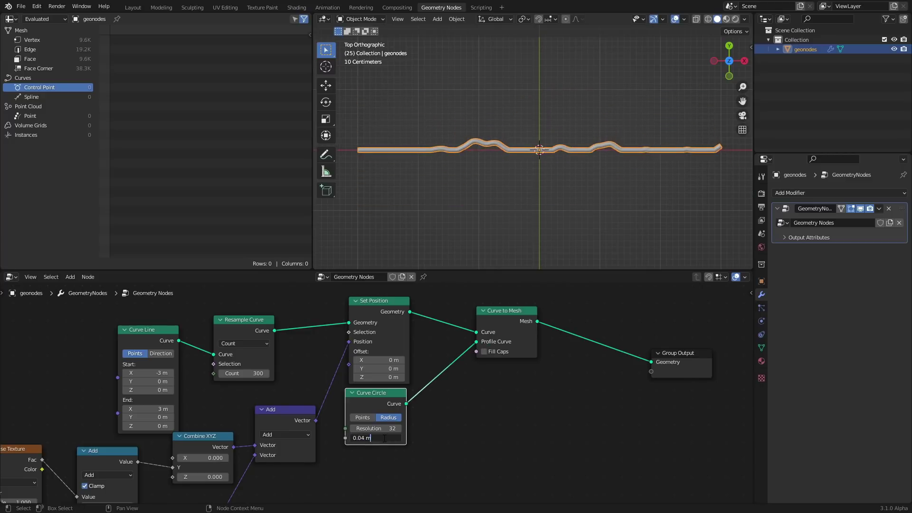
pyautogui.press('Return')
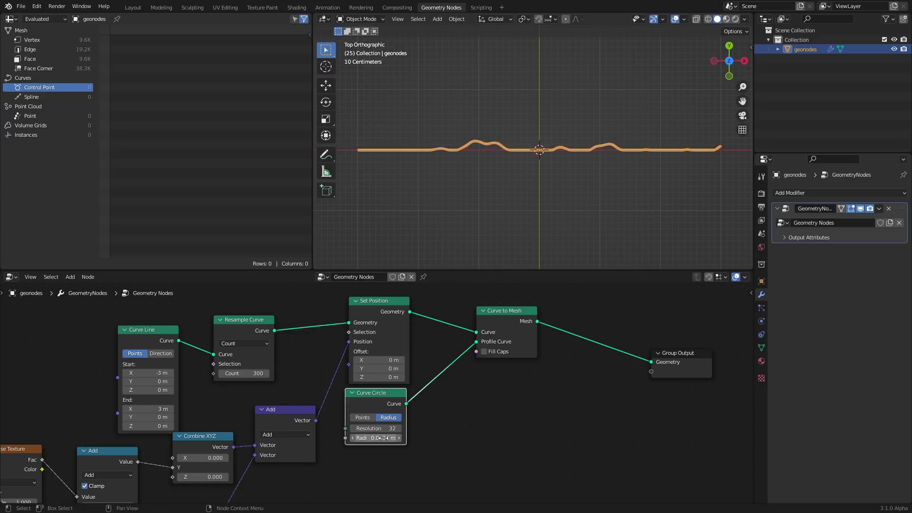
pyautogui.click(493, 212)
pyautogui.click(381, 428)
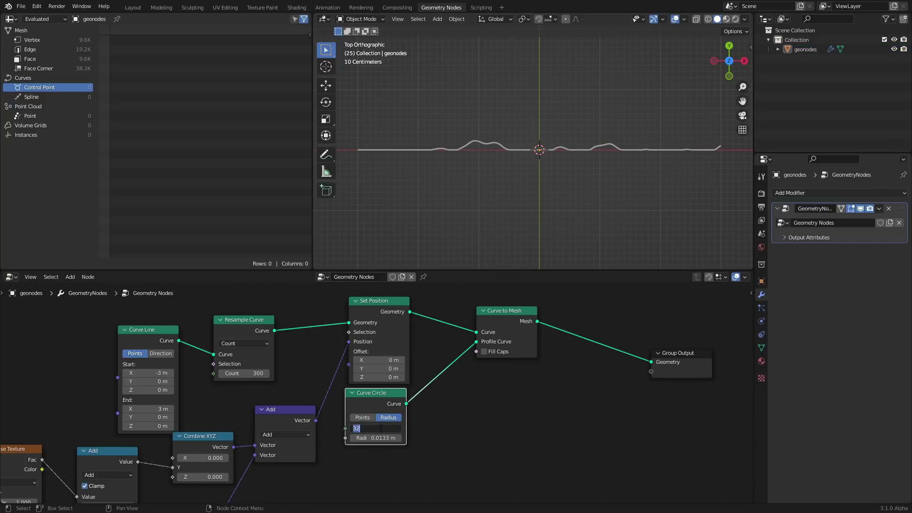
pyautogui.write('6')
pyautogui.press('Return')
# Preview the playing ground line in rendered and solid shading, stop playback, and save the file.
pyautogui.press('space')
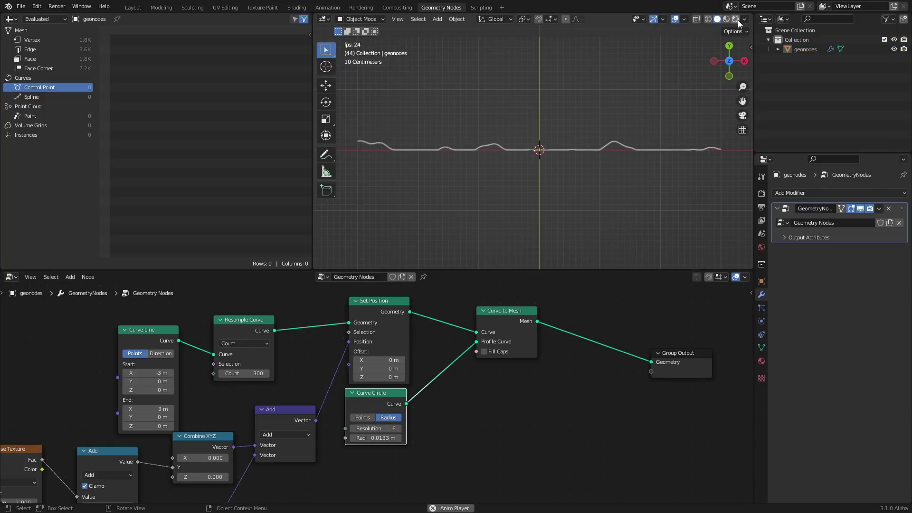
pyautogui.click(735, 19)
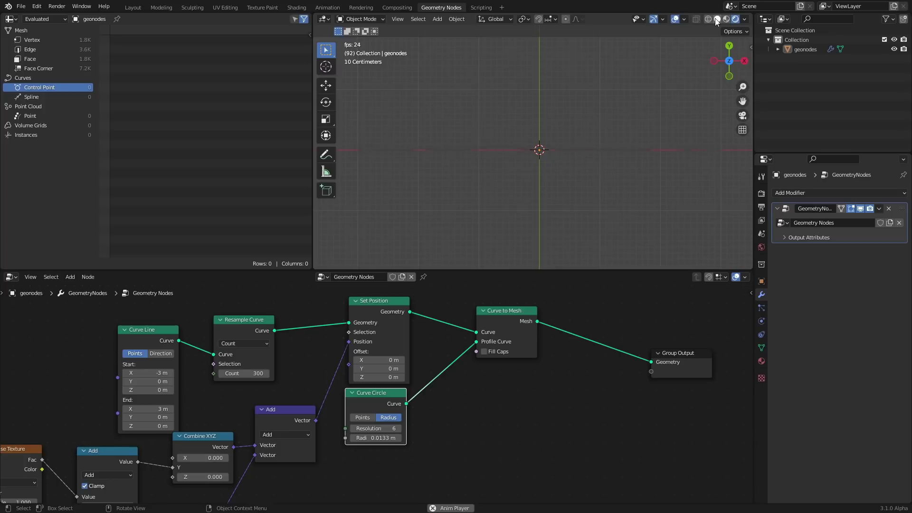
pyautogui.click(717, 20)
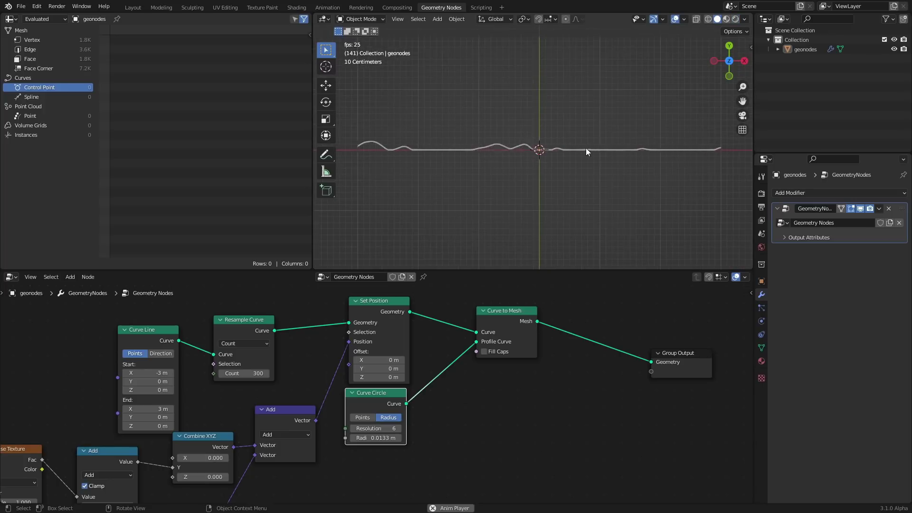
pyautogui.press('space')
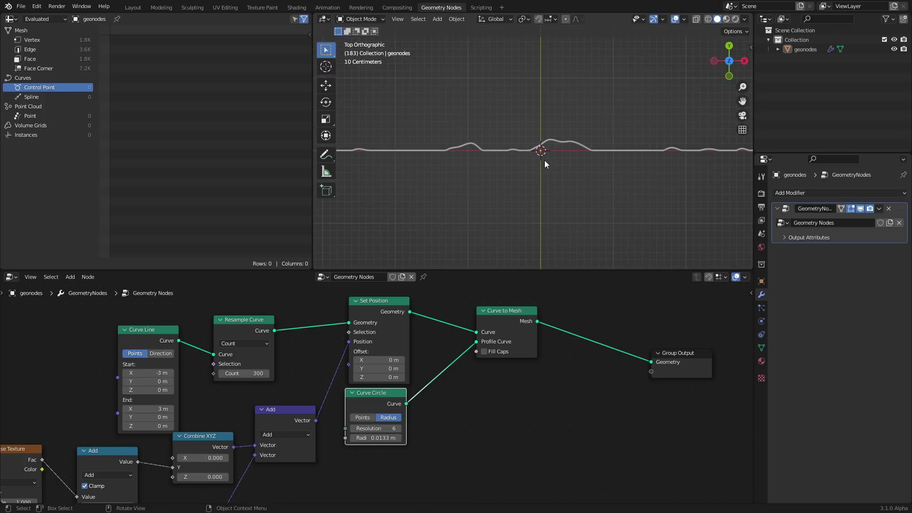
pyautogui.hotkey('ctrl', 's')
# Move the noise-side nodes and the math Add node away from Combine XYZ, and hide the viewport overlays.
pyautogui.moveTo(40, 472); pyautogui.dragTo(257, 378, button='middle')
pyautogui.scroll(-9, 272, 373)
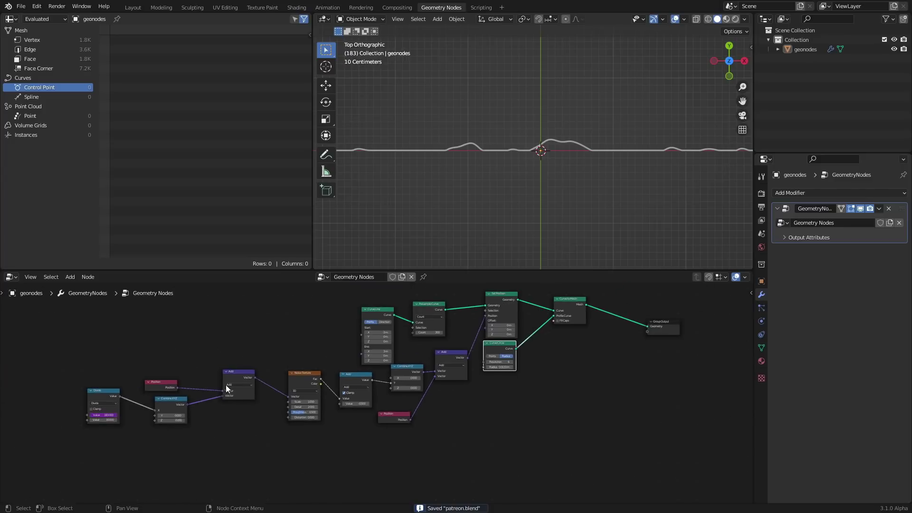
pyautogui.moveTo(169, 422); pyautogui.dragTo(220, 415, button='middle')
pyautogui.moveTo(129, 439); pyautogui.dragTo(319, 365)
pyautogui.moveTo(401, 372); pyautogui.dragTo(368, 372)
pyautogui.scroll(-2, 490, 221)
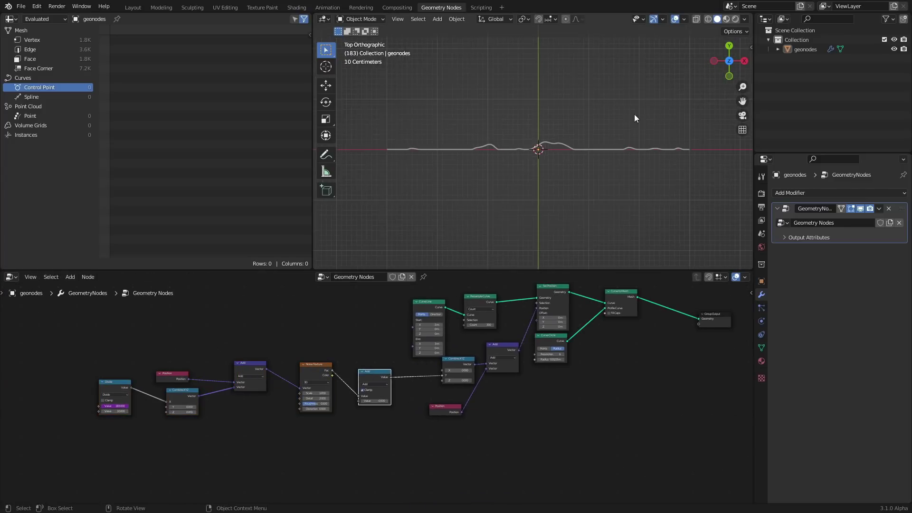
pyautogui.click(676, 19)
# Duplicate the math Add node onto the link before Combine XYZ and switch the copy to Multiply.
pyautogui.scroll(4, 362, 374)
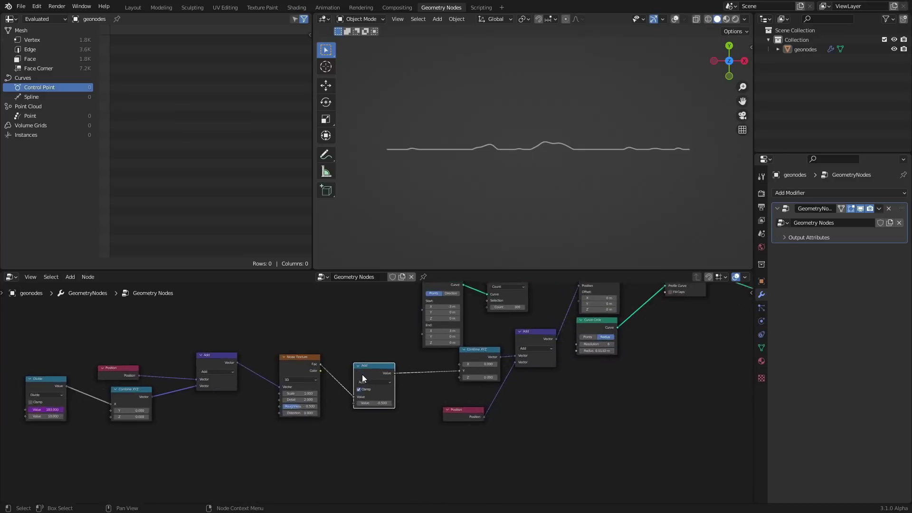
pyautogui.click(392, 324)
pyautogui.moveTo(375, 346); pyautogui.dragTo(343, 346)
pyautogui.scroll(3, 356, 339)
pyautogui.moveTo(371, 333); pyautogui.dragTo(320, 344, button='middle')
pyautogui.hotkey('shift', 'd')
pyautogui.click(408, 328)
pyautogui.click(404, 364)
pyautogui.press('m')
# Set the Multiply node's factor to 1, and reduce it to 0.450 to lower the bumps.
pyautogui.click(415, 409)
pyautogui.write('1')
pyautogui.press('Return')
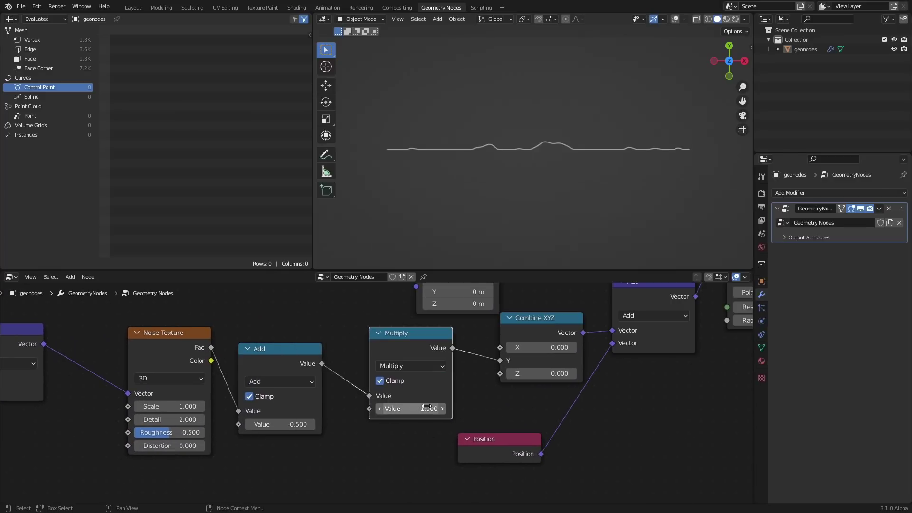
pyautogui.moveTo(411, 408); pyautogui.dragTo(430, 407)
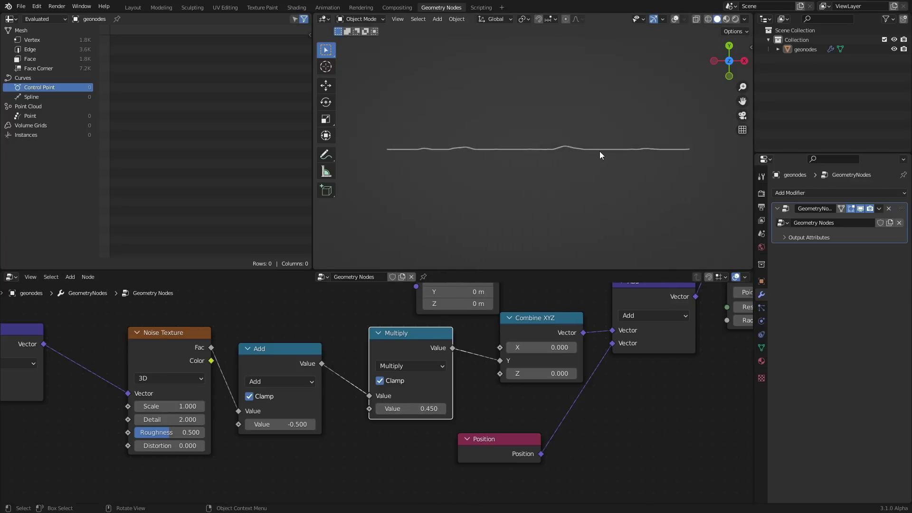
pyautogui.scroll(2, 622, 161)
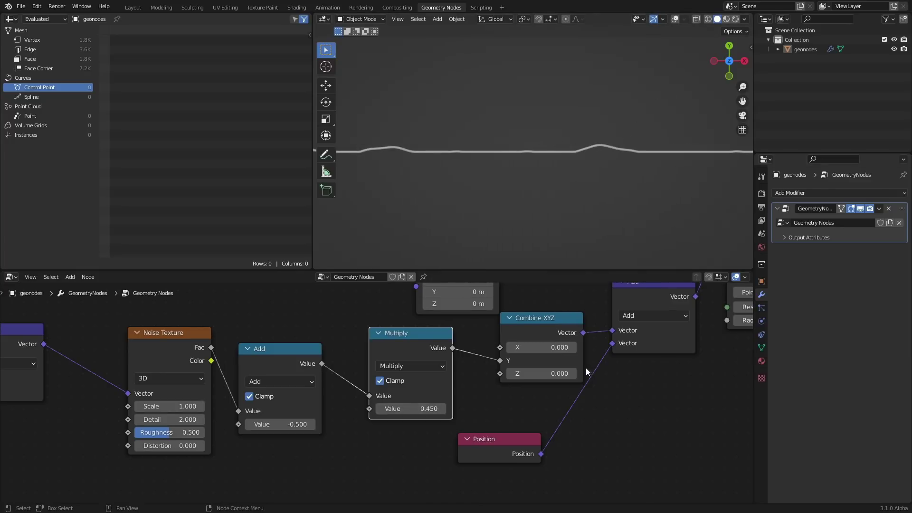
# Move Set Position, Curve Circle, Curve to Mesh and Group Output together, making room after the vector Add node.
pyautogui.scroll(-4, 598, 364)
pyautogui.scroll(-2, 503, 395)
pyautogui.moveTo(587, 448); pyautogui.dragTo(316, 336)
pyautogui.press('g')
pyautogui.click(406, 339)
pyautogui.click(323, 333)
pyautogui.moveTo(342, 371); pyautogui.dragTo(418, 331, button='middle')
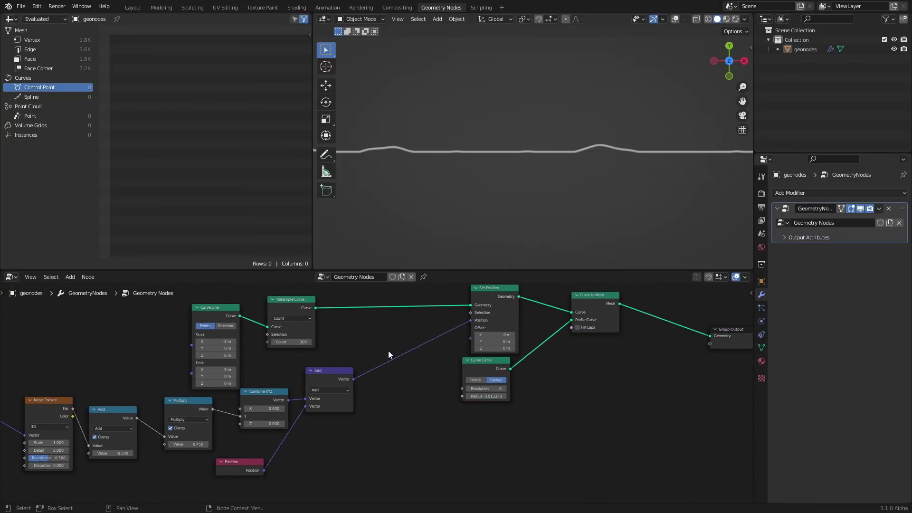
# Duplicate the vector Add node onto the link to Set Position and change the copy's operation to Snap.
pyautogui.scroll(5, 373, 358)
pyautogui.click(329, 364)
pyautogui.hotkey('shift', 'd')
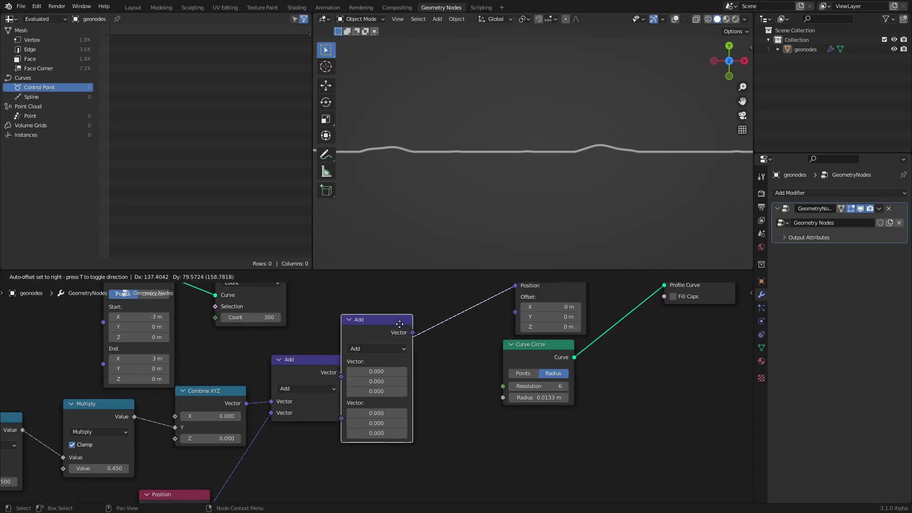
pyautogui.click(401, 323)
pyautogui.click(420, 349)
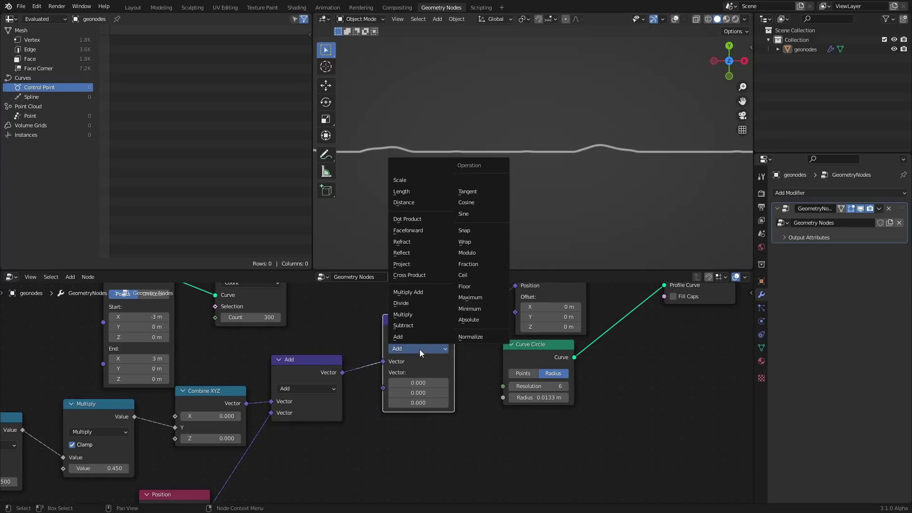
pyautogui.click(477, 232)
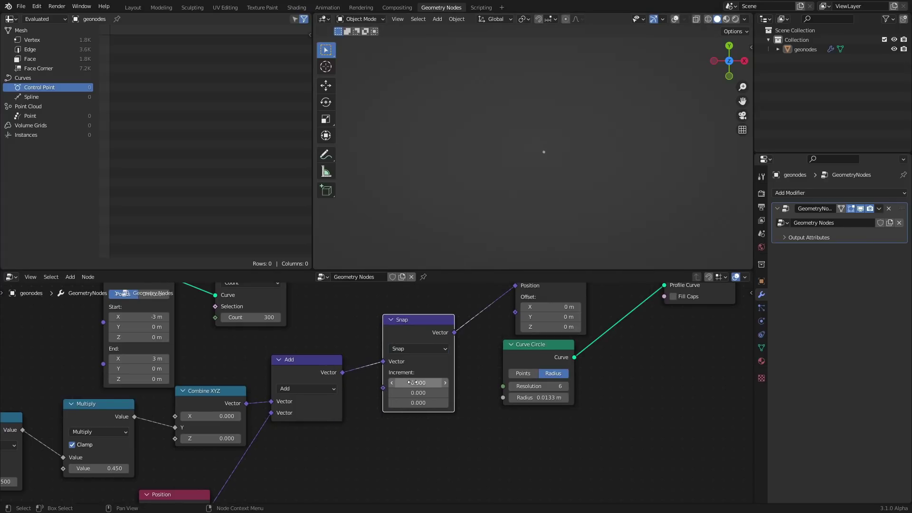
# Try an increment of 0.010 on all three axes of the Snap node and undo it.
pyautogui.moveTo(418, 383); pyautogui.dragTo(405, 383)
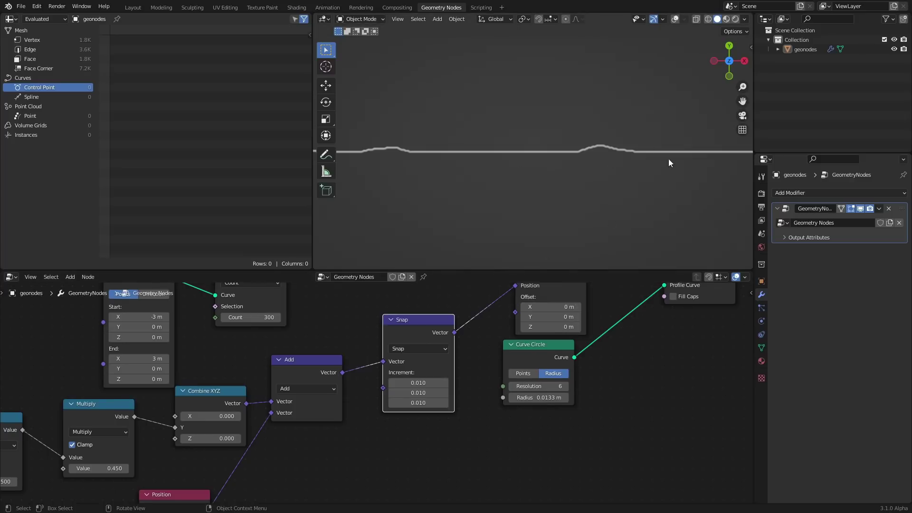
pyautogui.hotkey('ctrl', 'z')
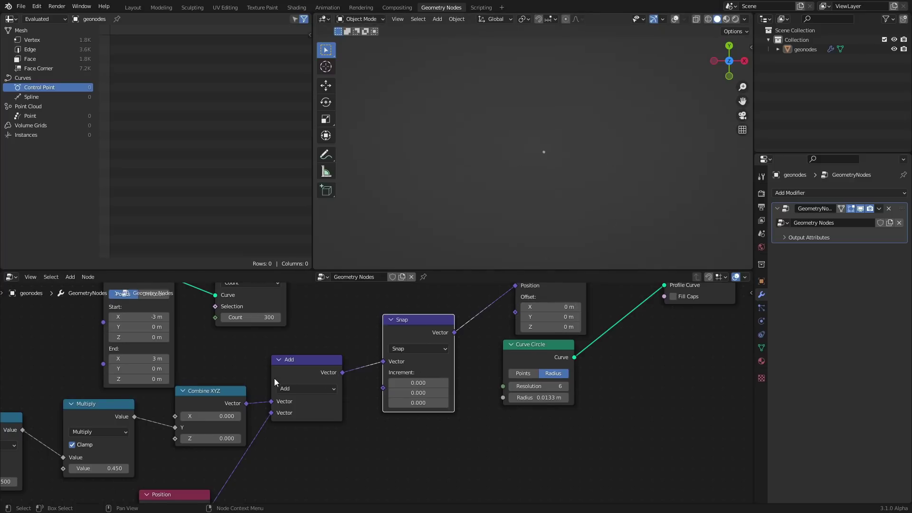
# Duplicate the Multiply node to below the vector Add node and set the copy's operation to Divide.
pyautogui.moveTo(273, 381); pyautogui.dragTo(409, 344, button='middle')
pyautogui.click(234, 380)
pyautogui.hotkey('shift', 'd')
pyautogui.click(466, 430)
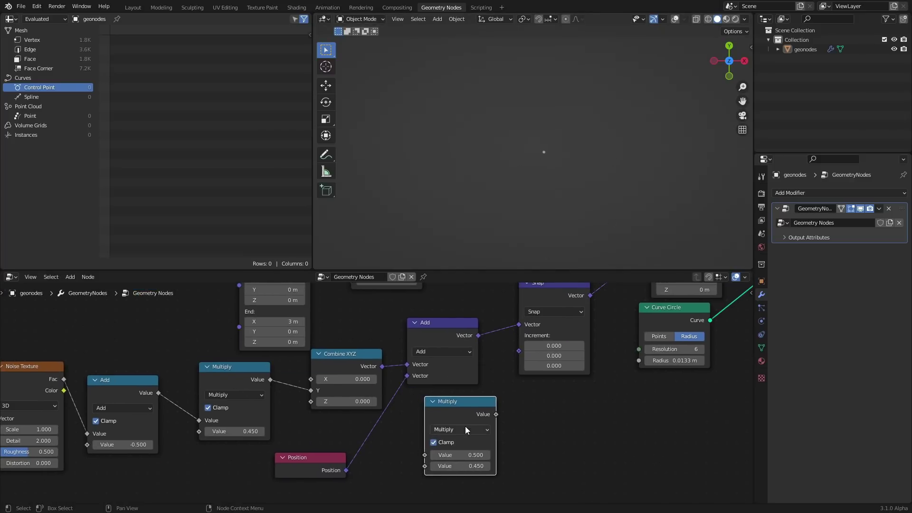
pyautogui.click(466, 430)
pyautogui.press('d')
# Set the Divide node to 1 divided by 50 and connect its value to the Snap node's Increment.
pyautogui.click(472, 455)
pyautogui.write('1')
pyautogui.press('Return')
pyautogui.moveTo(496, 414); pyautogui.dragTo(519, 350)
pyautogui.moveTo(474, 466); pyautogui.dragTo(753, 466)
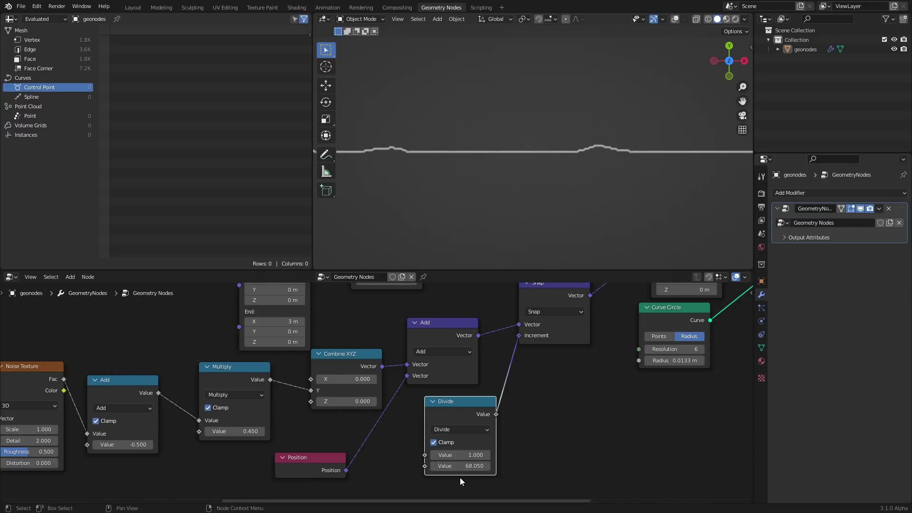
pyautogui.click(472, 466)
pyautogui.write('50')
pyautogui.press('Return')
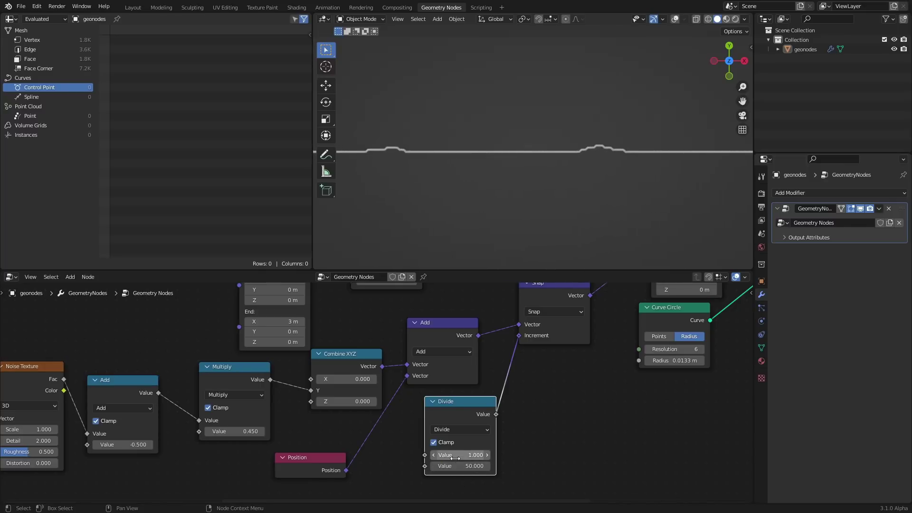
# Mute and unmute the Snap node repeatedly, comparing the line with and without snapping up close on a bump.
pyautogui.click(545, 299)
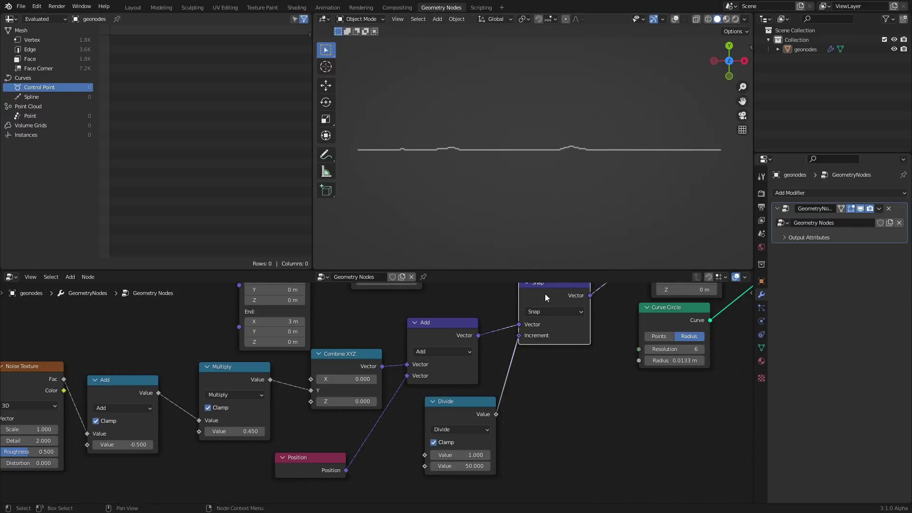
pyautogui.press('m')
pyautogui.press('m')
pyautogui.press('m')
pyautogui.press('m')
pyautogui.press('m')
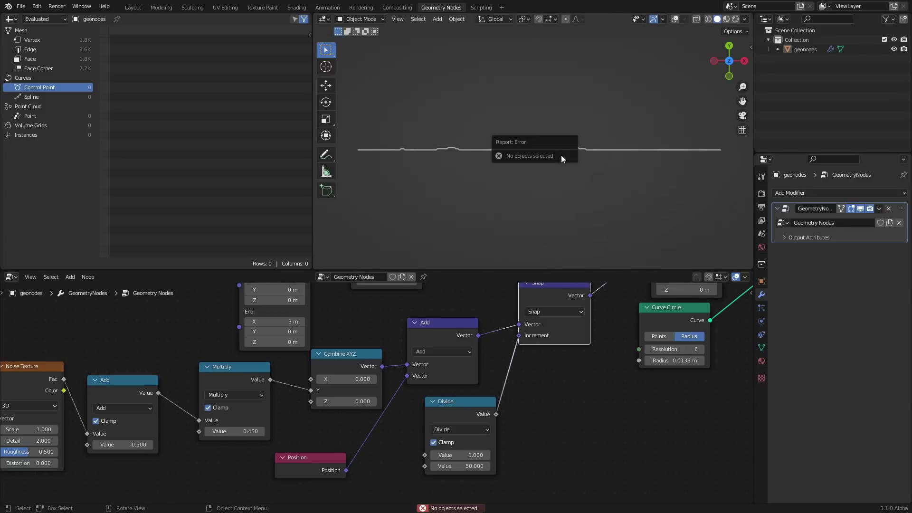
pyautogui.press('m')
pyautogui.press('m')
pyautogui.scroll(4, 612, 145)
pyautogui.scroll(2, 611, 138)
pyautogui.keyDown('shift'); pyautogui.moveTo(665, 145); pyautogui.dragTo(541, 164, button='middle'); pyautogui.keyUp('shift')
pyautogui.scroll(2, 520, 181)
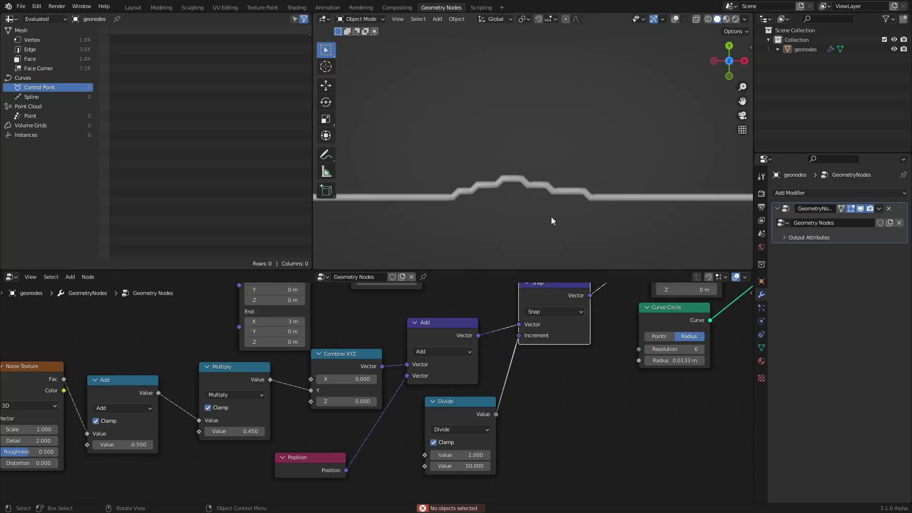
pyautogui.moveTo(570, 308); pyautogui.dragTo(525, 326, button='middle')
pyautogui.press('m')
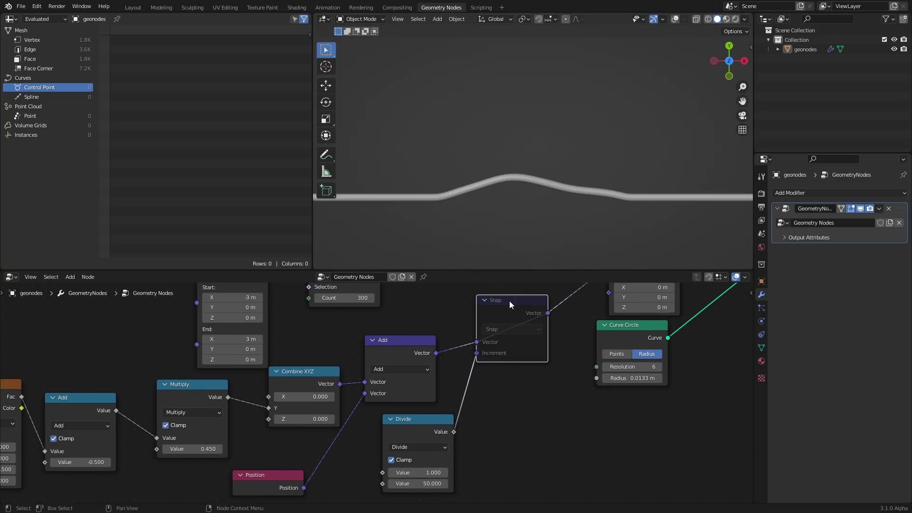
pyautogui.press('m')
# Play the animation with the Snap node active, stop it, and save the file.
pyautogui.scroll(-5, 541, 185)
pyautogui.scroll(3, 530, 170)
pyautogui.press('space')
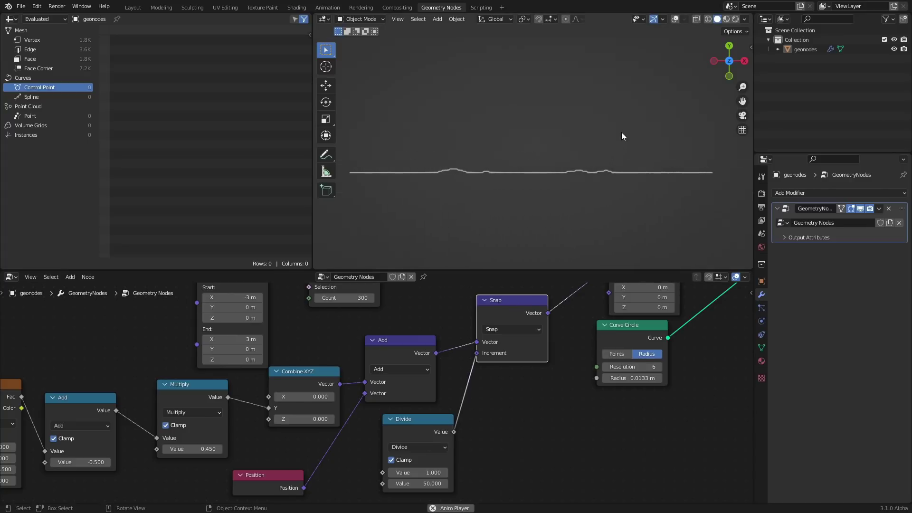
pyautogui.scroll(-6, 632, 326)
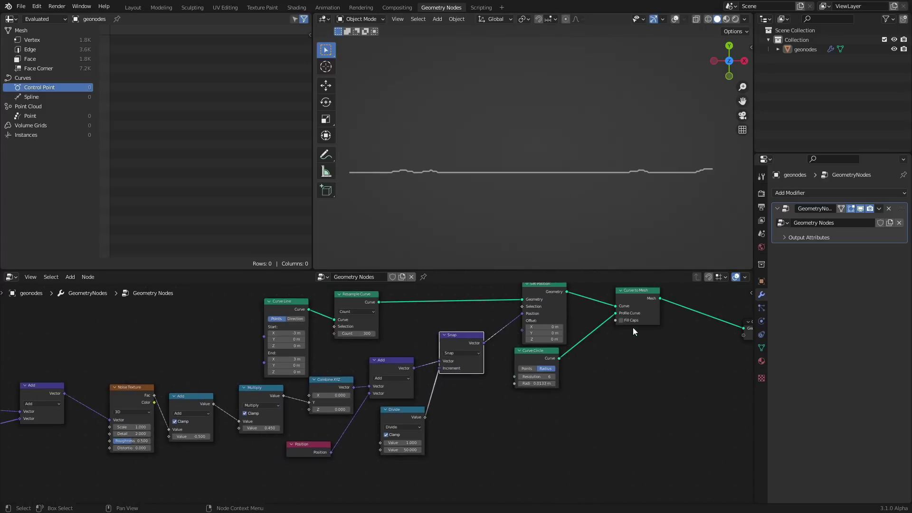
pyautogui.moveTo(678, 330); pyautogui.dragTo(432, 361, button='middle')
pyautogui.hotkey('ctrl', 's')
# Add a Grid node below Curve to Mesh and combine it with the line through a Join Geometry node before the output.
pyautogui.scroll(4, 450, 309)
pyautogui.moveTo(450, 309); pyautogui.dragTo(386, 341, button='middle')
pyautogui.hotkey('shift', 'a')
pyautogui.click(382, 318)
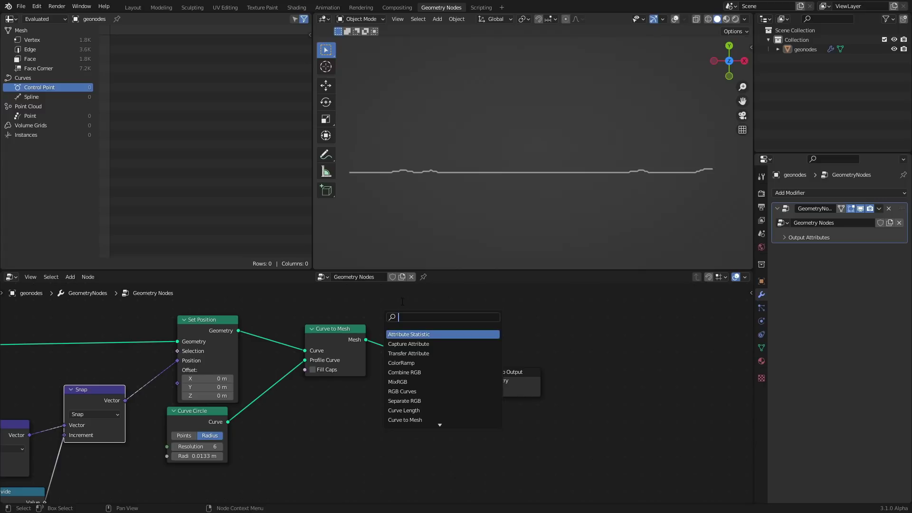
pyautogui.write('grid')
pyautogui.press('Return')
pyautogui.click(327, 406)
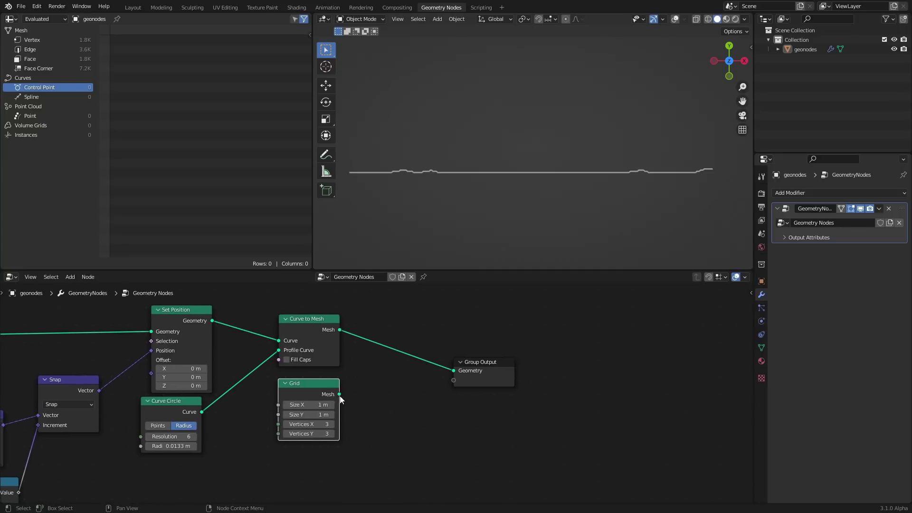
pyautogui.moveTo(338, 394); pyautogui.dragTo(453, 370)
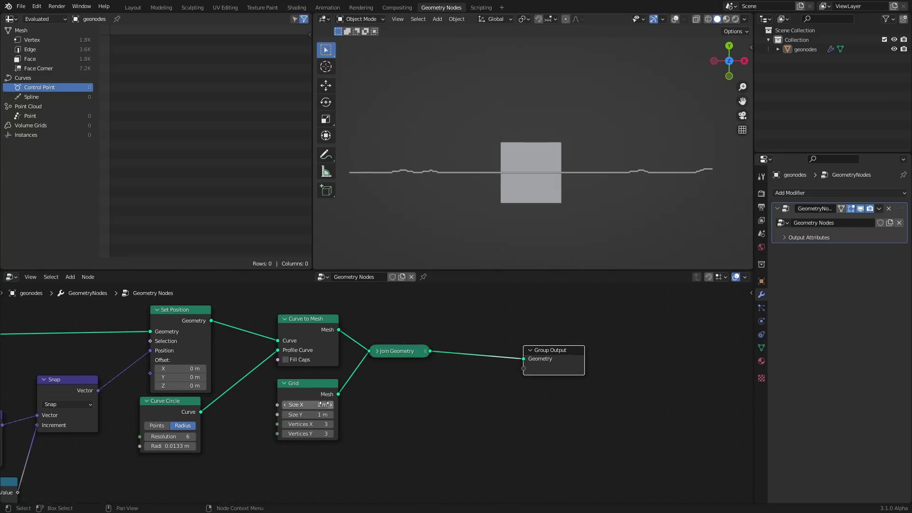
# Set the Grid's Size X to 6 m and insert a Transform node between the Grid and Join Geometry.
pyautogui.click(336, 399)
pyautogui.moveTo(313, 403); pyautogui.dragTo(270, 414)
pyautogui.hotkey('shift', 'a')
pyautogui.click(295, 313)
pyautogui.write('tr')
pyautogui.click(318, 327)
pyautogui.click(345, 396)
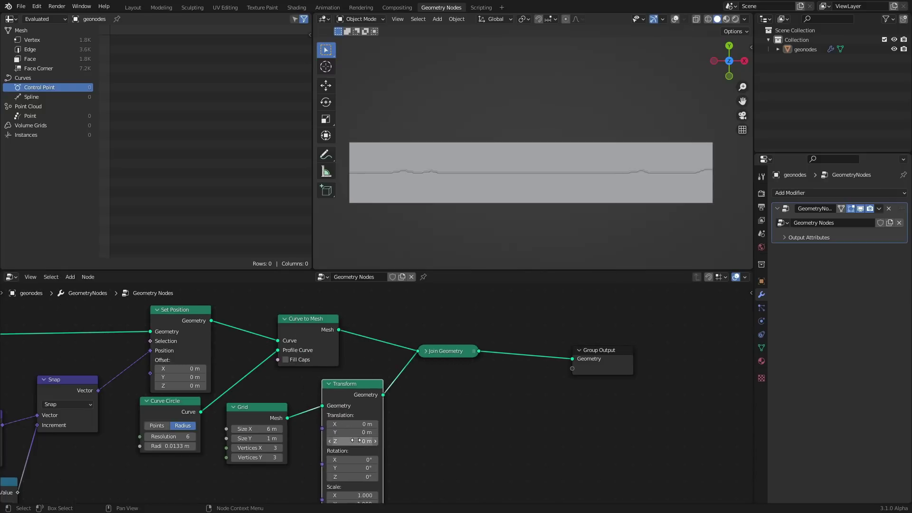
# Move the grid down with a Transform Y translation of -0.35 m and set its Size Y to 0.58 m.
pyautogui.moveTo(354, 432); pyautogui.dragTo(335, 432)
pyautogui.moveTo(364, 454); pyautogui.dragTo(366, 430, button='middle')
pyautogui.moveTo(261, 415); pyautogui.dragTo(230, 415)
pyautogui.moveTo(356, 409); pyautogui.dragTo(366, 408)
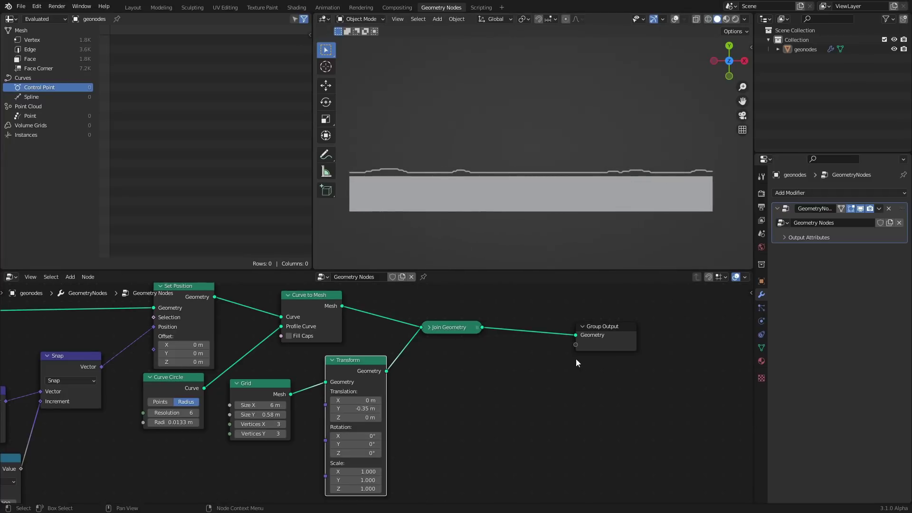
# Make room before Join Geometry and insert a Distribute Points on Faces node after the Transform node.
pyautogui.moveTo(651, 391); pyautogui.dragTo(525, 398, button='middle')
pyautogui.moveTo(525, 397); pyautogui.dragTo(314, 317)
pyautogui.press('g')
pyautogui.click(498, 306)
pyautogui.hotkey('shift', 'a')
pyautogui.click(399, 315)
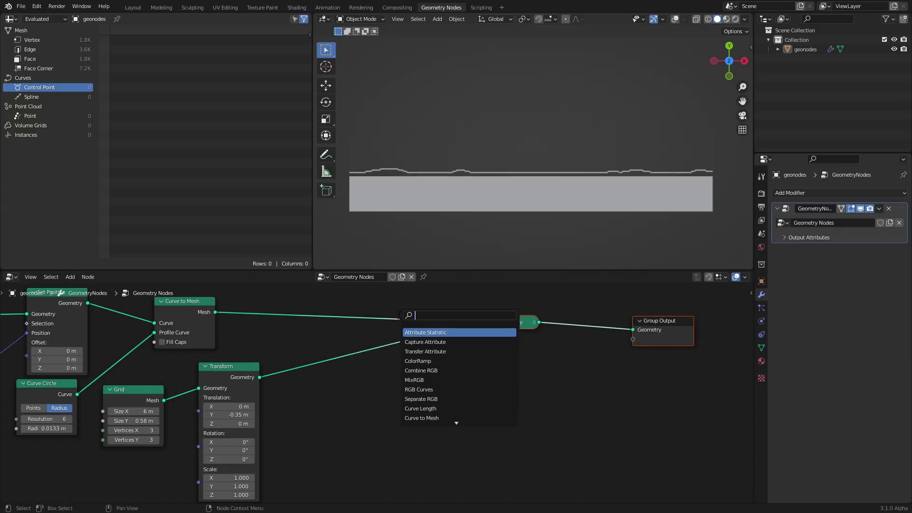
pyautogui.write('dist')
pyautogui.press('Return')
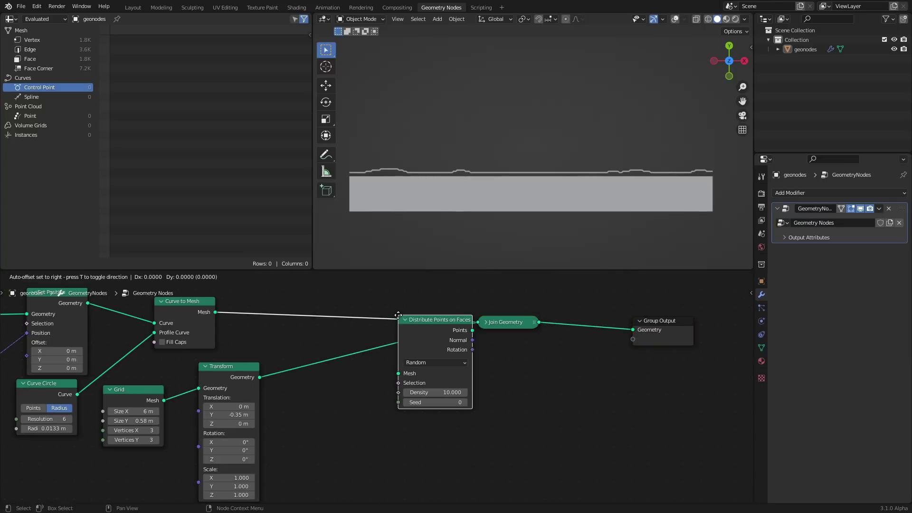
pyautogui.click(421, 400)
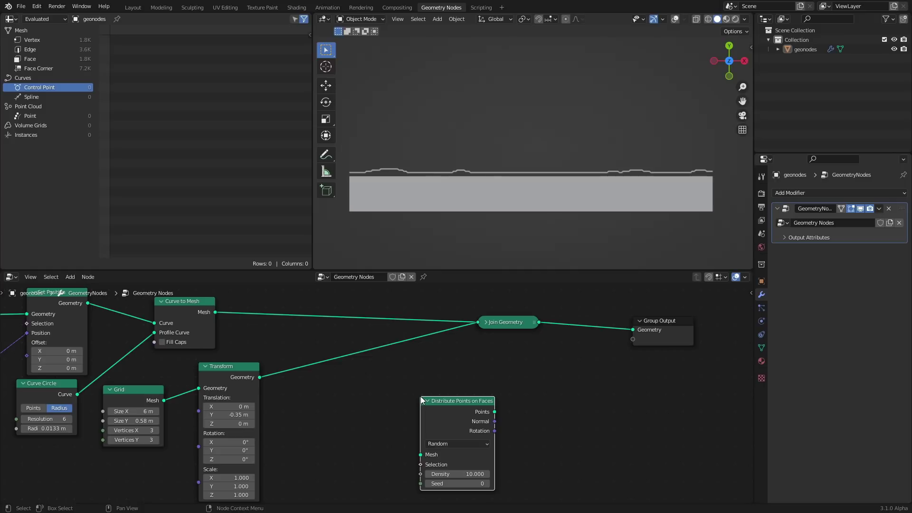
pyautogui.moveTo(431, 401); pyautogui.dragTo(305, 360)
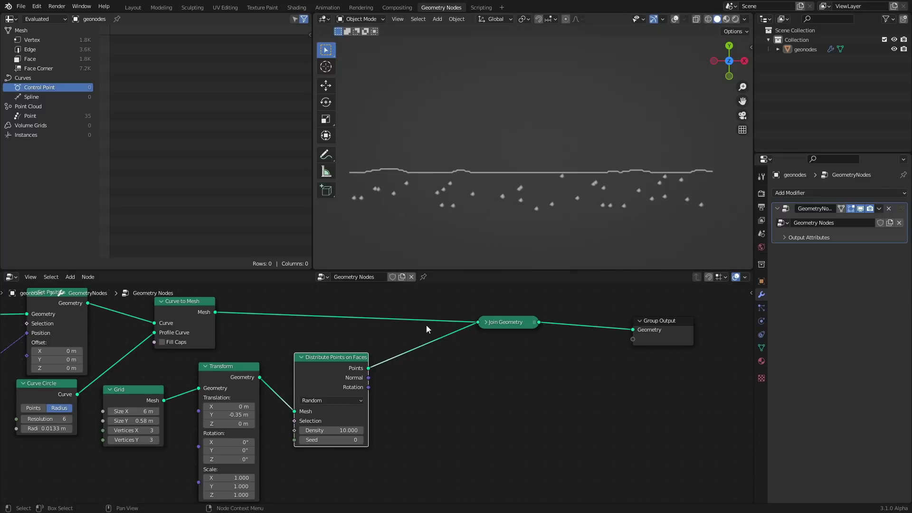
# Insert an Instance on Points node between Distribute Points on Faces and Join Geometry.
pyautogui.scroll(2, 372, 383)
pyautogui.moveTo(372, 382); pyautogui.dragTo(326, 398, button='middle')
pyautogui.hotkey('shift', 'a')
pyautogui.click(337, 316)
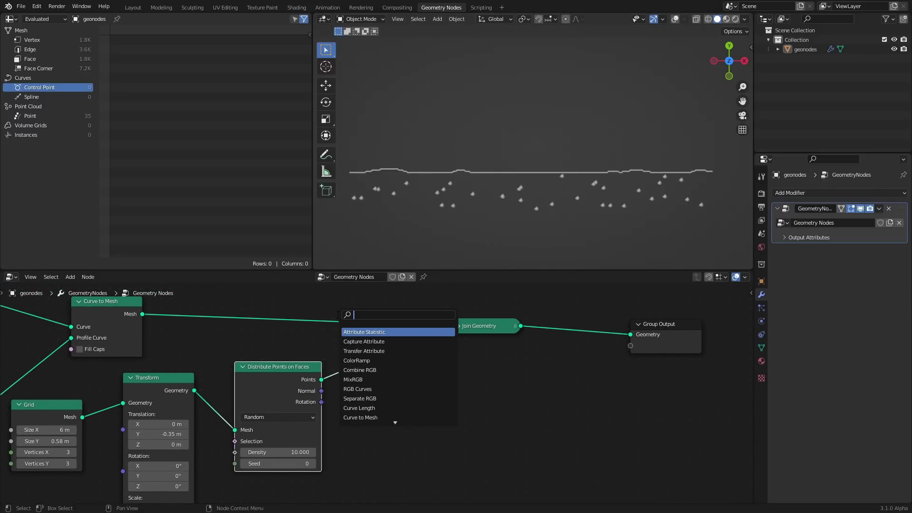
pyautogui.write('instan')
pyautogui.press('Down')
pyautogui.press('Down')
pyautogui.press('Down')
pyautogui.press('Return')
pyautogui.click(366, 350)
# Add a second Grid node, connect it to the Instance input of Instance on Points, and size it 0.05 m by 0.05 m.
pyautogui.moveTo(358, 363); pyautogui.dragTo(402, 295, button='middle')
pyautogui.hotkey('shift', 'a')
pyautogui.click(374, 312)
pyautogui.write('gr')
pyautogui.press('Return')
pyautogui.click(290, 419)
pyautogui.moveTo(344, 420); pyautogui.dragTo(408, 332)
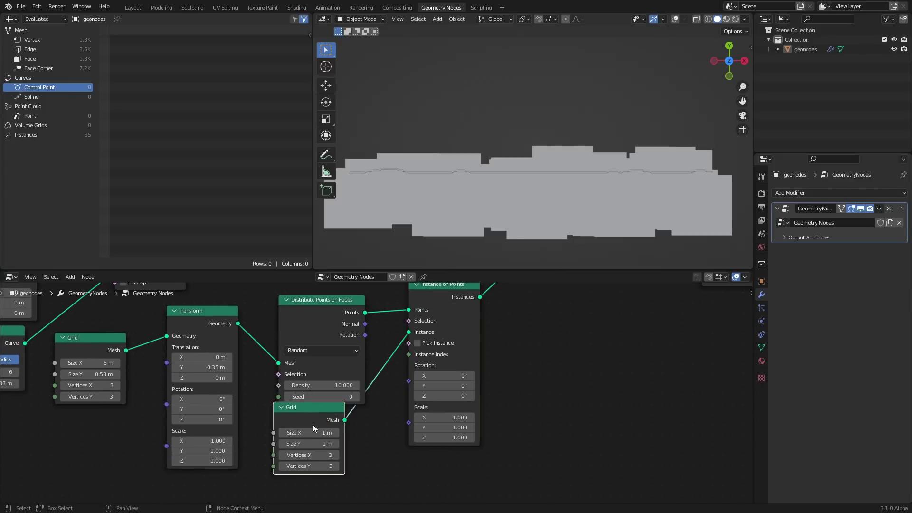
pyautogui.moveTo(313, 425); pyautogui.dragTo(276, 439)
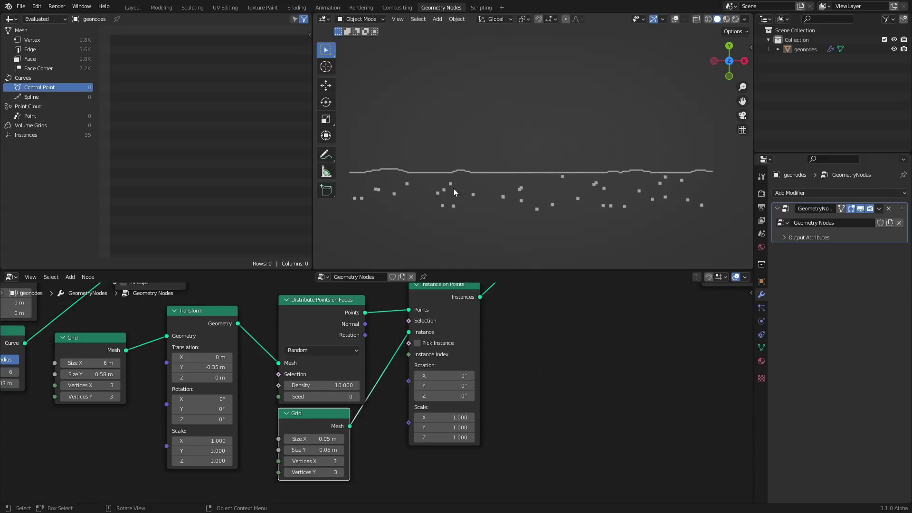
# Switch Distribute Points on Faces to Poisson Disk and move the node up from the small Grid node.
pyautogui.scroll(4, 536, 189)
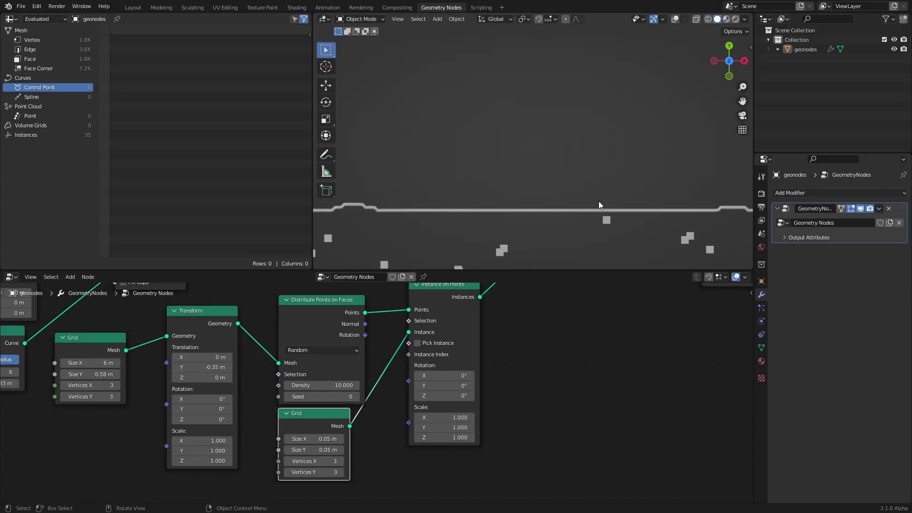
pyautogui.scroll(-4, 598, 201)
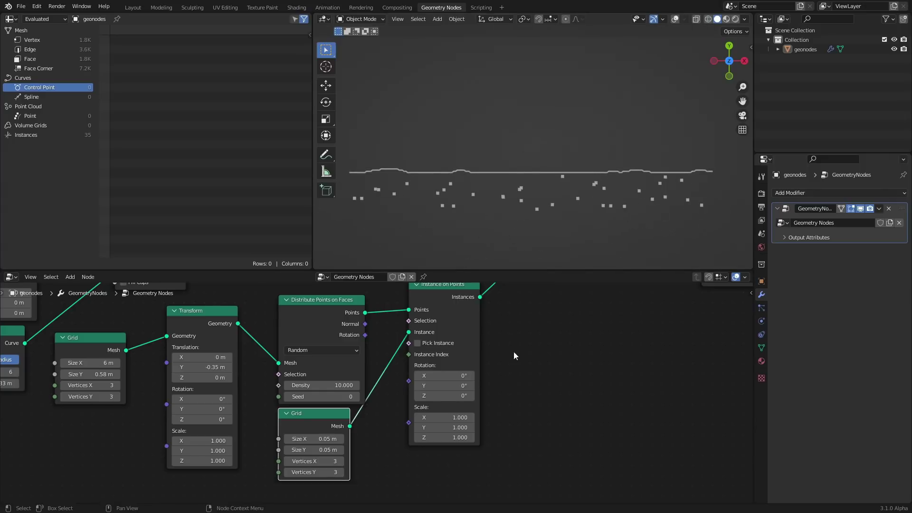
pyautogui.scroll(4, 451, 209)
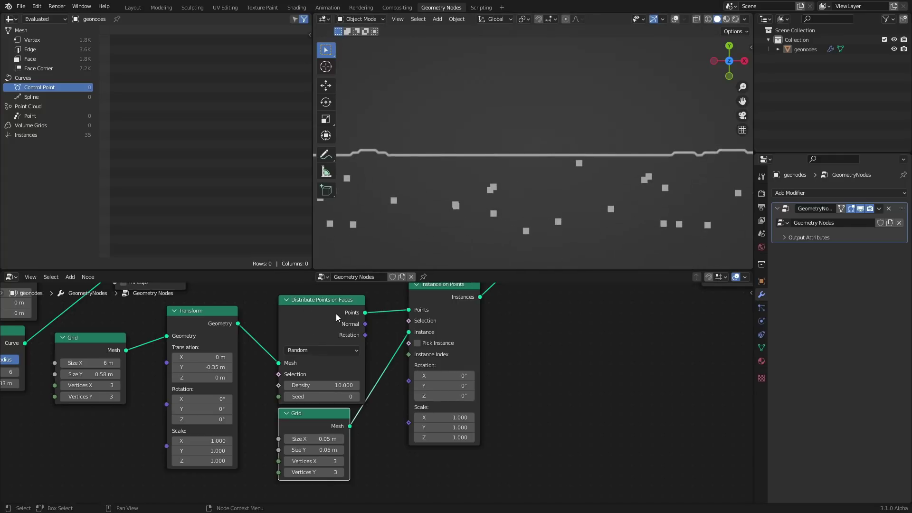
pyautogui.click(317, 350)
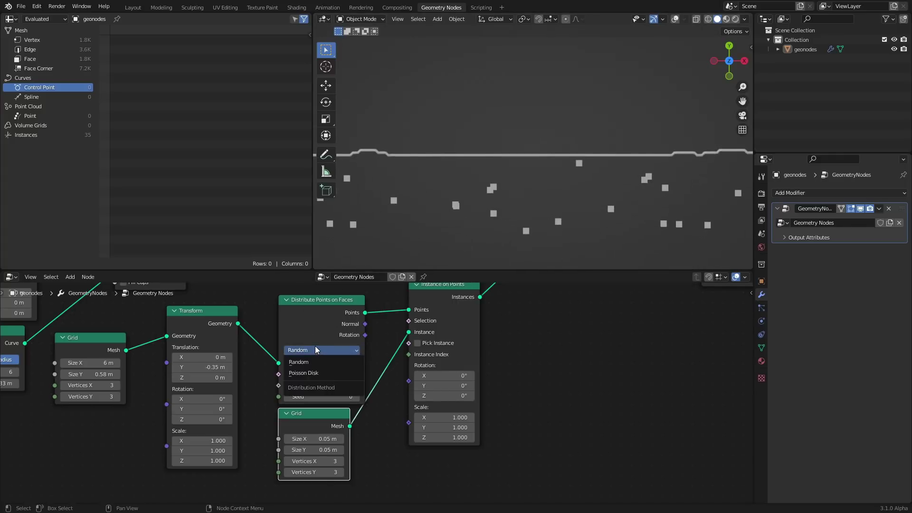
pyautogui.click(316, 373)
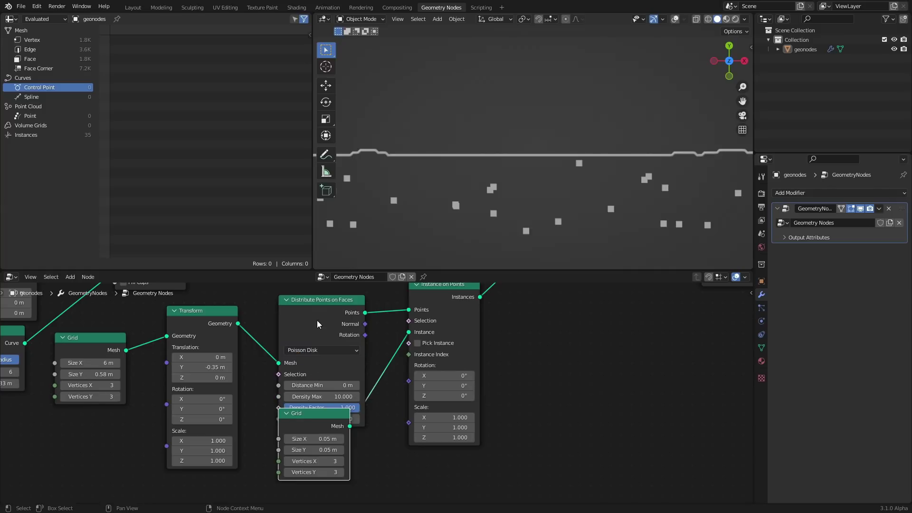
pyautogui.moveTo(317, 321); pyautogui.dragTo(309, 308)
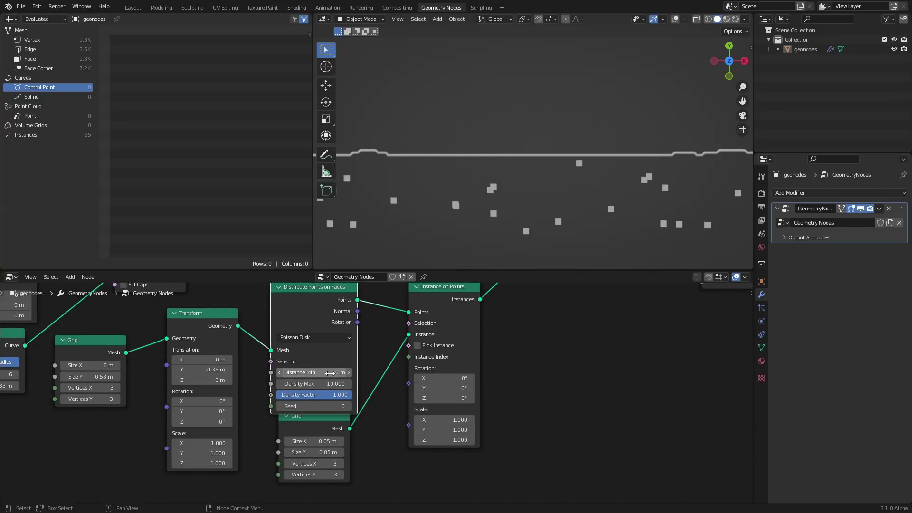
# Raise the Poisson Disk Distance Min to 0.25 m to spread the squares apart.
pyautogui.keyDown('shift'); pyautogui.moveTo(318, 372); pyautogui.dragTo(328, 372); pyautogui.keyUp('shift')
pyautogui.scroll(-3, 516, 187)
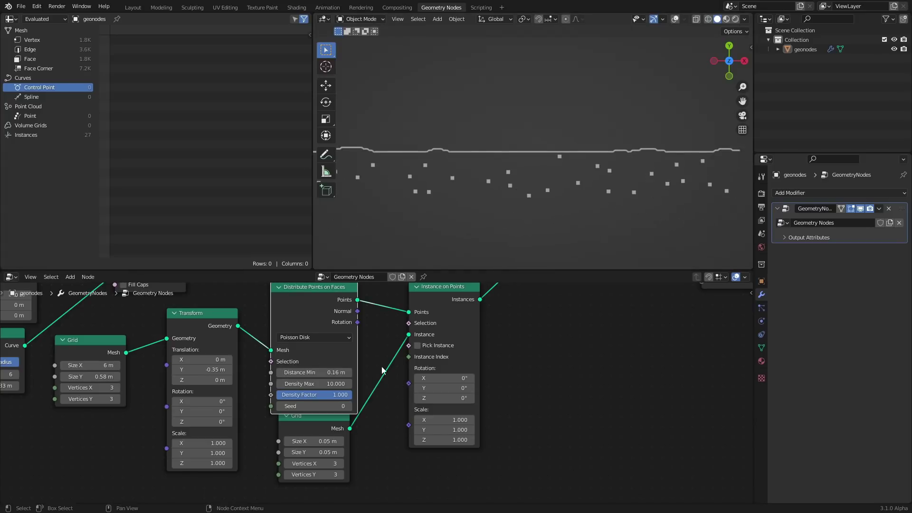
pyautogui.keyDown('shift'); pyautogui.moveTo(323, 374); pyautogui.dragTo(338, 373); pyautogui.keyUp('shift')
pyautogui.scroll(-5, 522, 184)
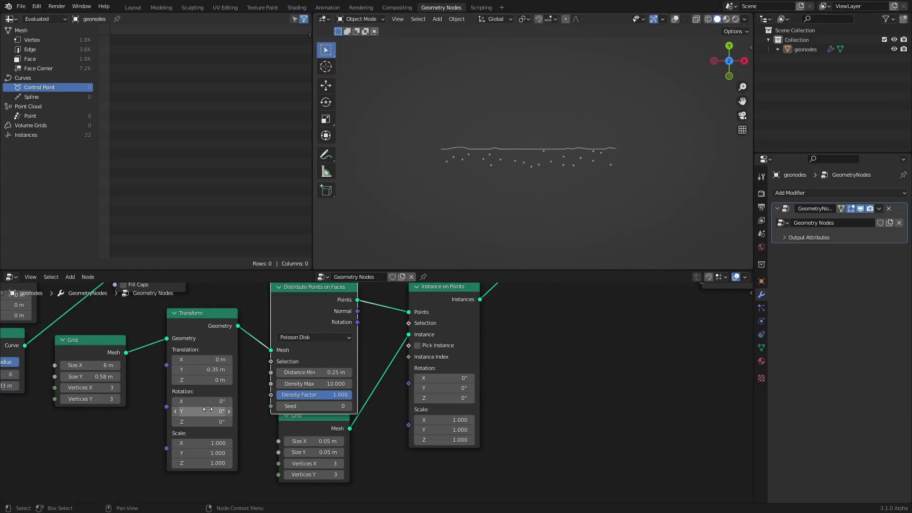
# Save the file and set the Size X of the Grid feeding the Transform node to 100 m.
pyautogui.moveTo(197, 406); pyautogui.dragTo(355, 405, button='middle')
pyautogui.hotkey('ctrl', 's')
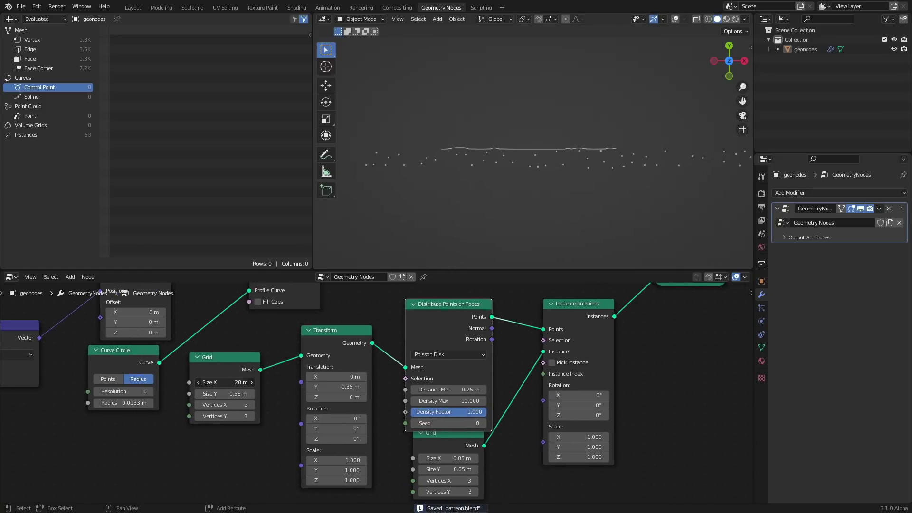
pyautogui.click(219, 383)
pyautogui.write('10')
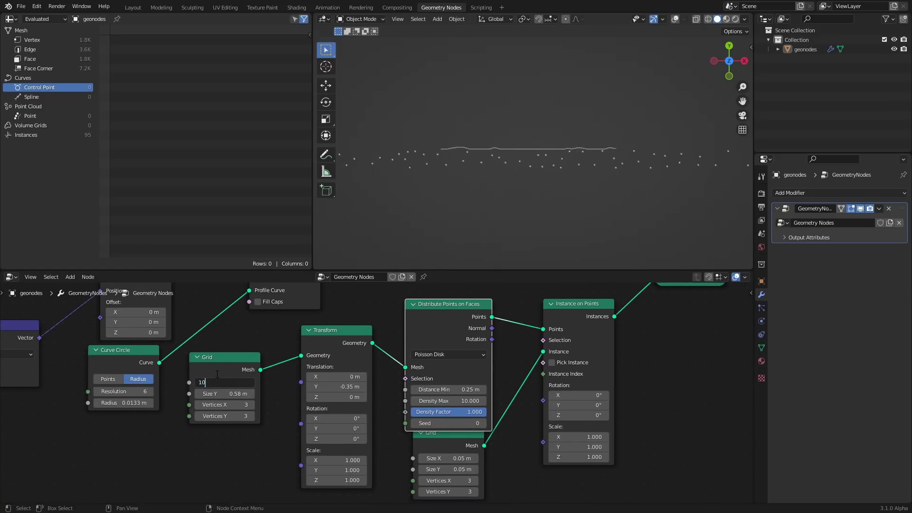
pyautogui.write('0')
pyautogui.press('Return')
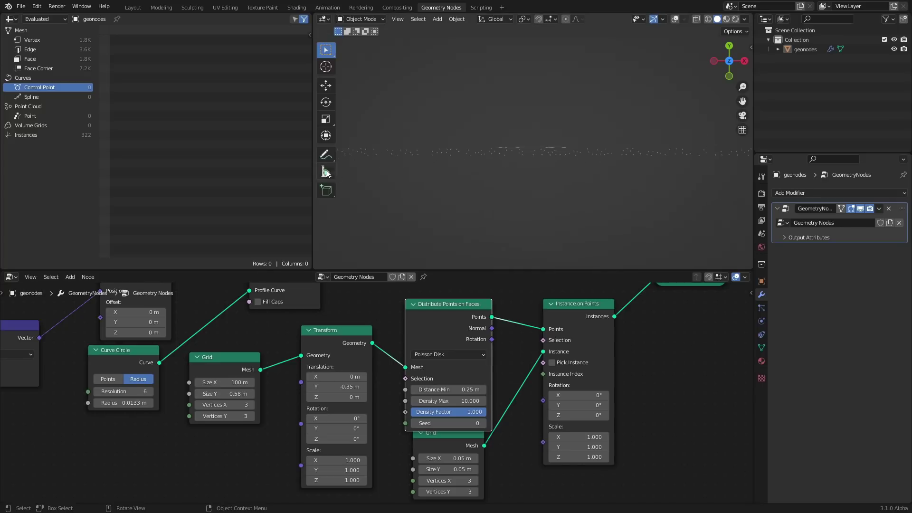
# Set the Transform node's X translation to 46.4 m and move Distribute Points on Faces clear of the small Grid node.
pyautogui.scroll(5, 599, 139)
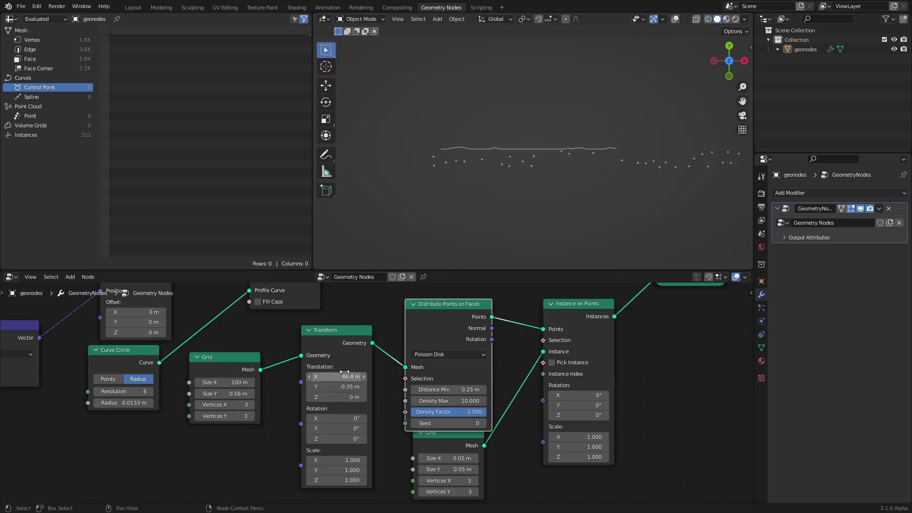
pyautogui.moveTo(338, 376); pyautogui.dragTo(375, 375)
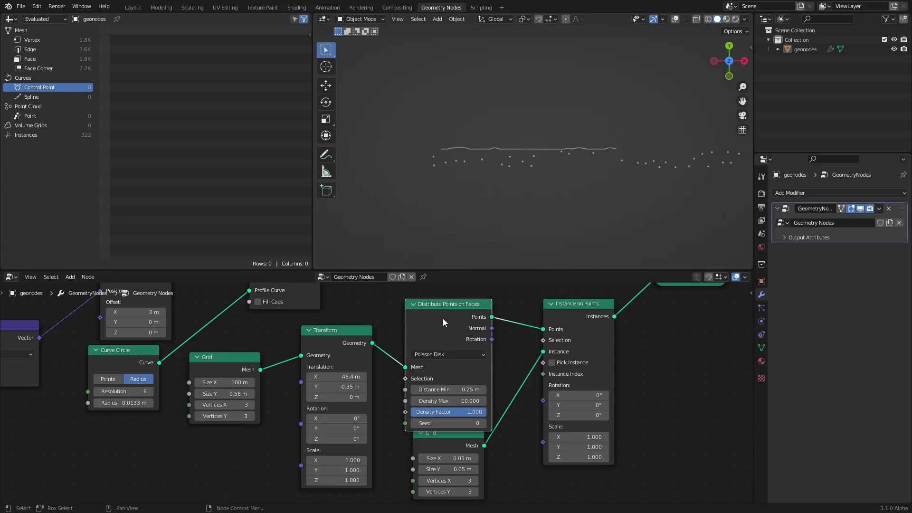
pyautogui.moveTo(443, 315); pyautogui.dragTo(445, 304)
# Add a Random Value node below the small Grid node and connect it to the Scale of Instance on Points.
pyautogui.scroll(3, 520, 158)
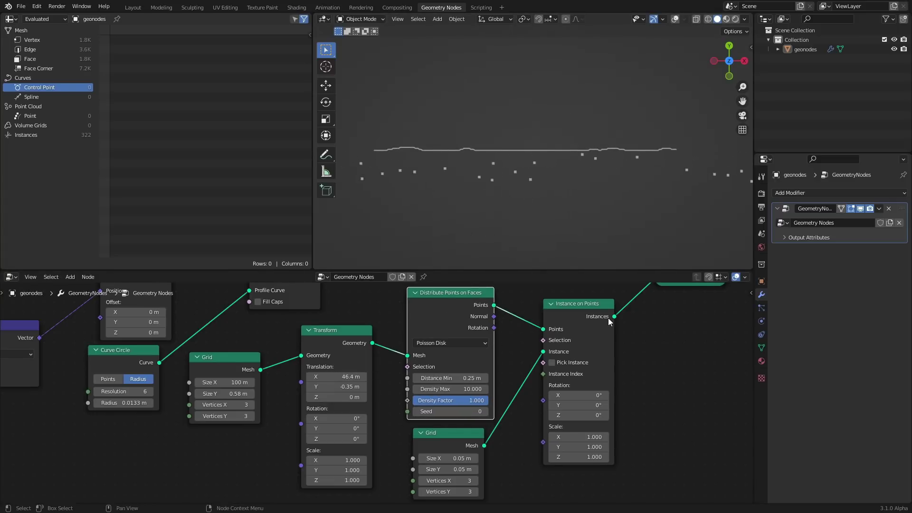
pyautogui.moveTo(606, 321); pyautogui.dragTo(550, 220, button='middle')
pyautogui.hotkey('shift', 'a')
pyautogui.click(458, 316)
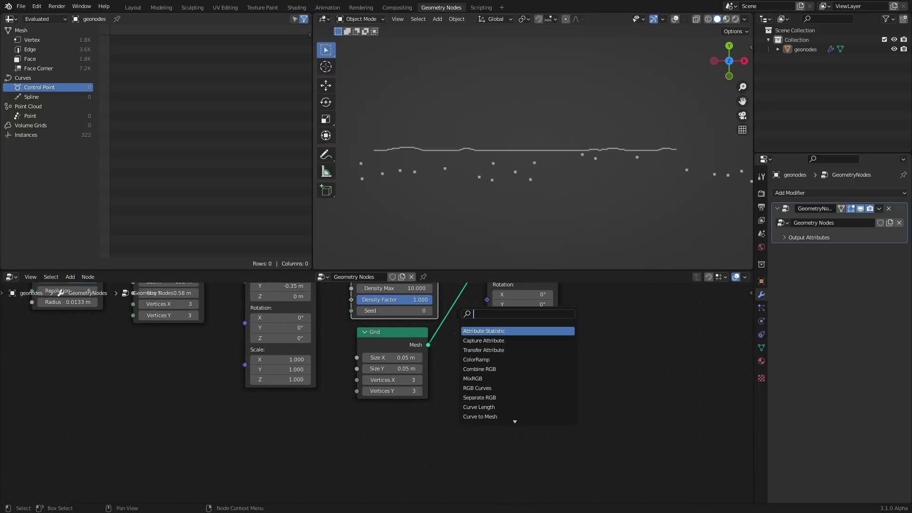
pyautogui.write('random')
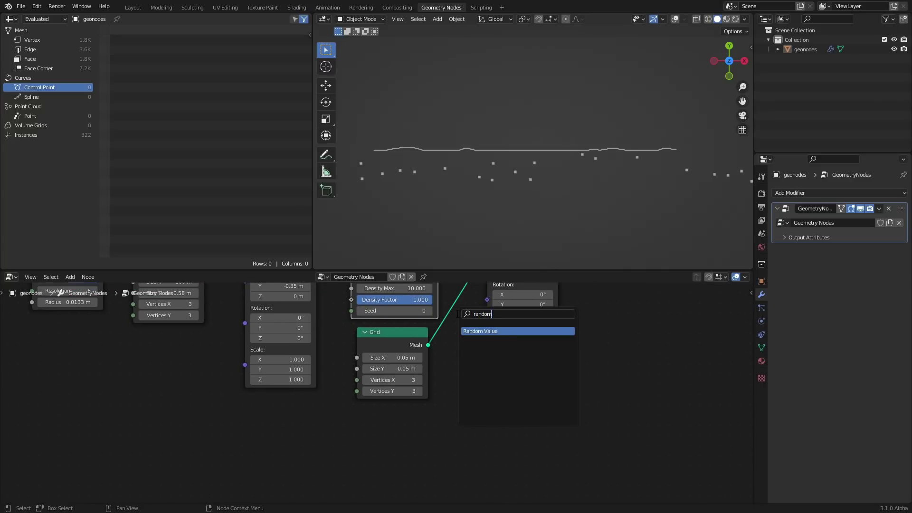
pyautogui.press('Return')
pyautogui.click(353, 416)
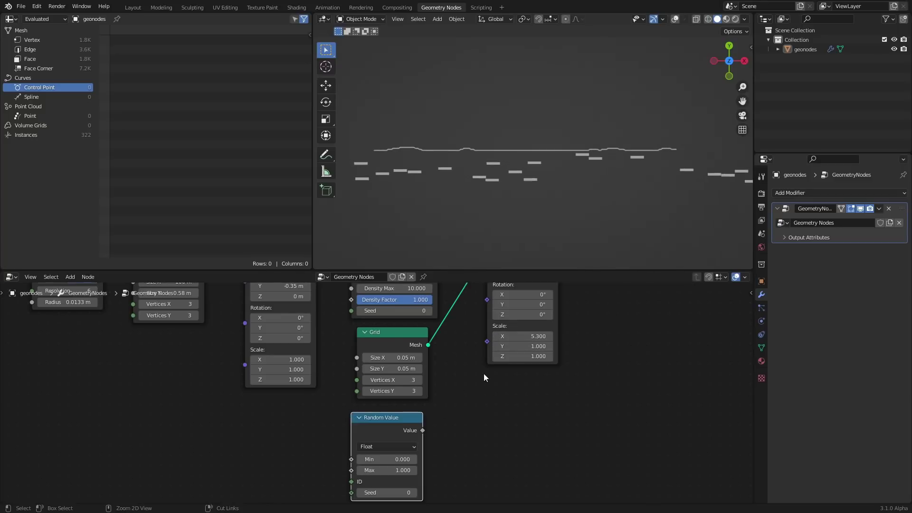
pyautogui.moveTo(422, 431); pyautogui.dragTo(488, 339)
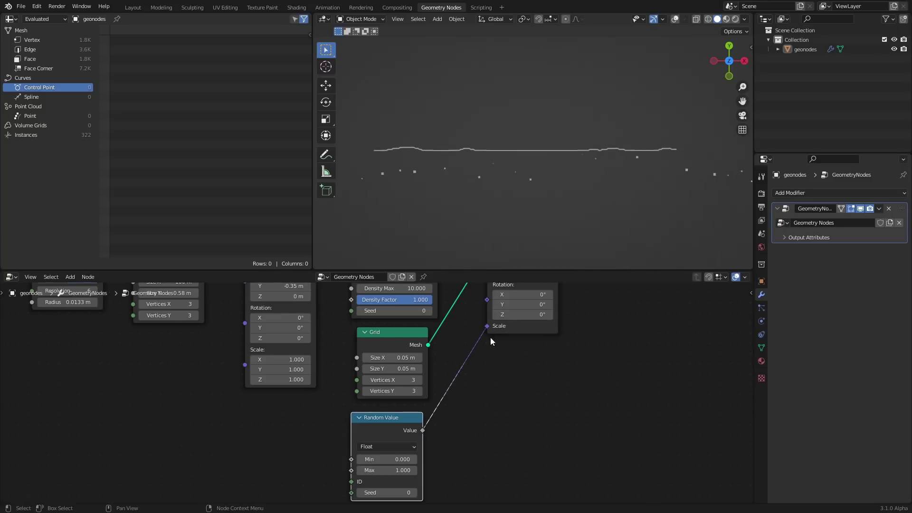
# Change the Random Value node's data type to Vector and connect its output to the instances' Scale.
pyautogui.click(396, 443)
pyautogui.click(415, 435)
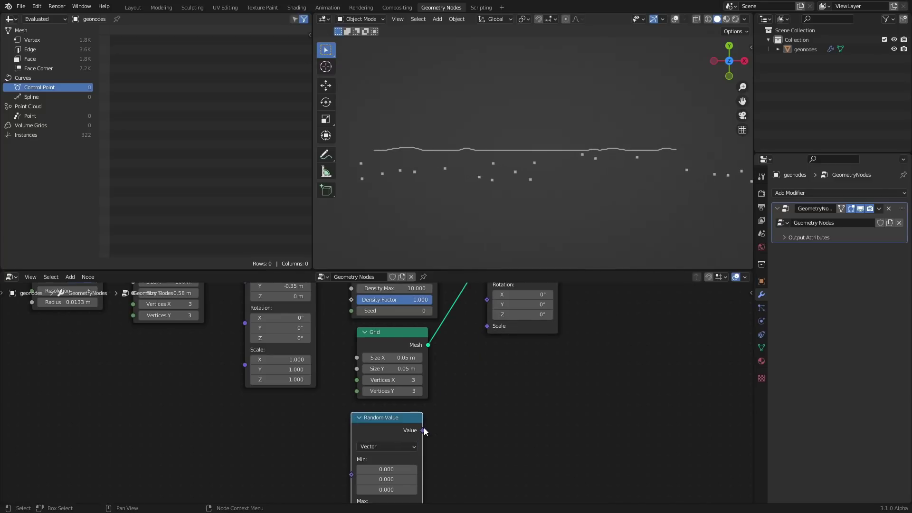
pyautogui.moveTo(423, 430); pyautogui.dragTo(493, 327)
# Set all three Min components of the Random Value node to 1.
pyautogui.moveTo(465, 350); pyautogui.dragTo(499, 273, button='middle')
pyautogui.moveTo(431, 408); pyautogui.dragTo(427, 388)
pyautogui.write('1')
pyautogui.press('Return')
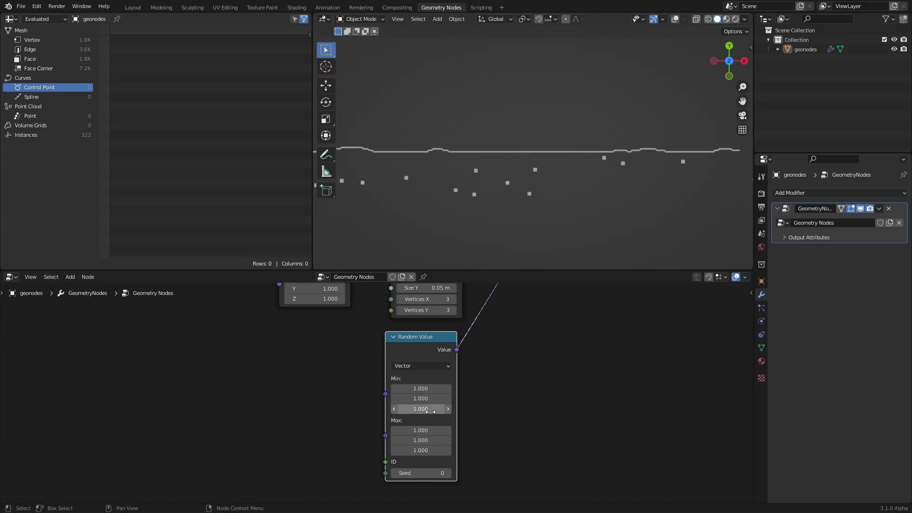
# Stretch the squares randomly along X by setting the Random Value node's first Max component to 4.
pyautogui.keyDown('shift'); pyautogui.click(417, 431); pyautogui.keyUp('shift')
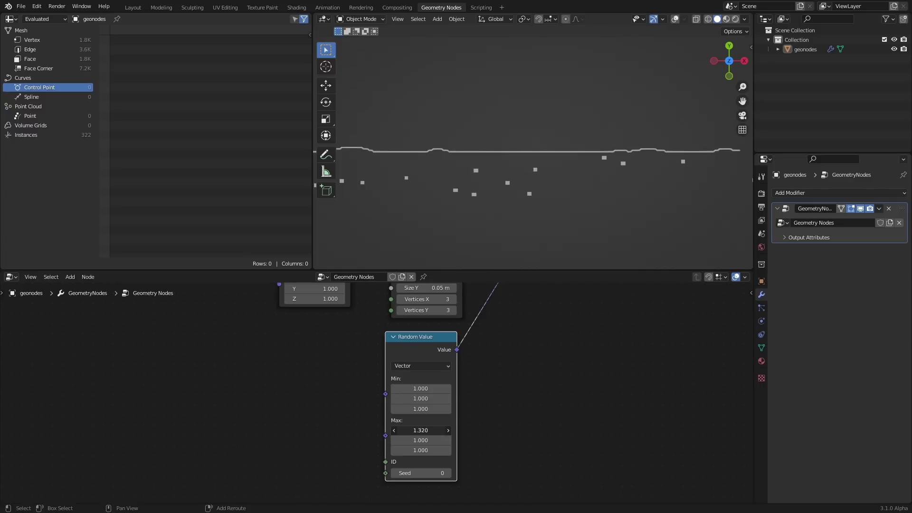
pyautogui.moveTo(421, 431); pyautogui.dragTo(427, 430)
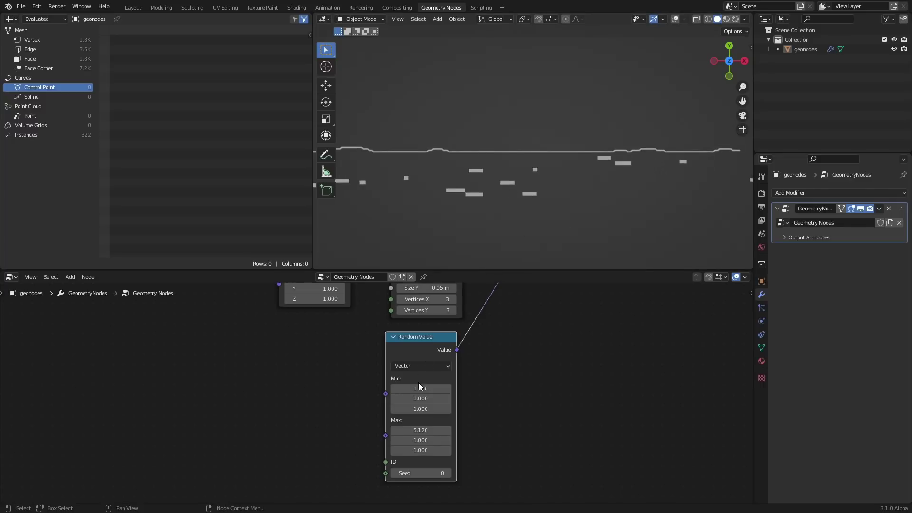
pyautogui.click(429, 429)
pyautogui.write('4')
pyautogui.press('Return')
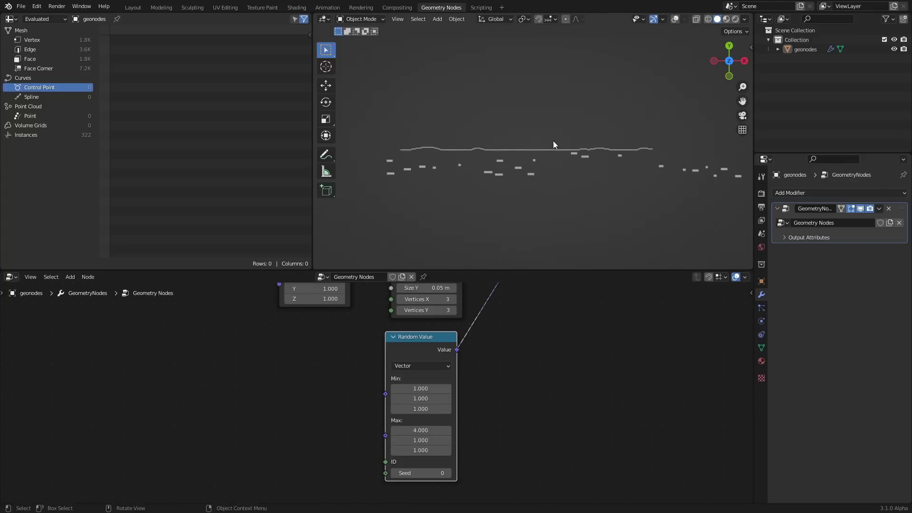
# Try different Size Y values on the large pebble-field Grid and on the small instanced Grid.
pyautogui.moveTo(364, 380); pyautogui.dragTo(398, 451, button='middle')
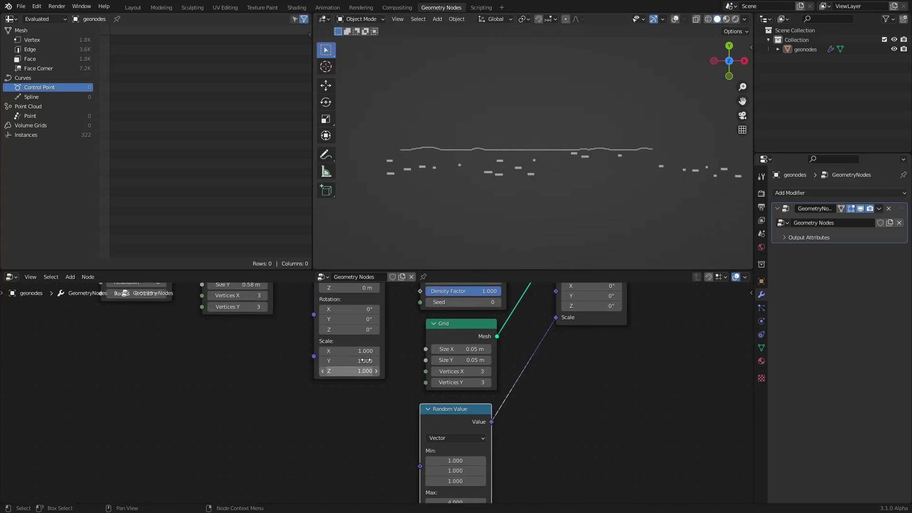
pyautogui.scroll(3, 542, 144)
pyautogui.moveTo(289, 334); pyautogui.dragTo(392, 432, button='middle')
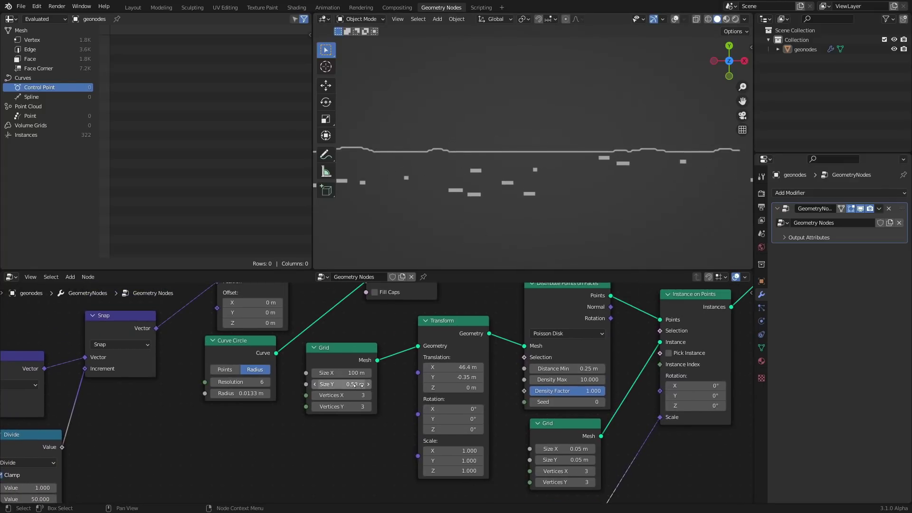
pyautogui.moveTo(342, 383)
pyautogui.mouseDown()
pyautogui.moveTo(354, 383)
pyautogui.moveTo(327, 383)
pyautogui.mouseUp()
pyautogui.hotkey('ctrl', 'z')
pyautogui.moveTo(424, 370); pyautogui.dragTo(357, 360, button='middle')
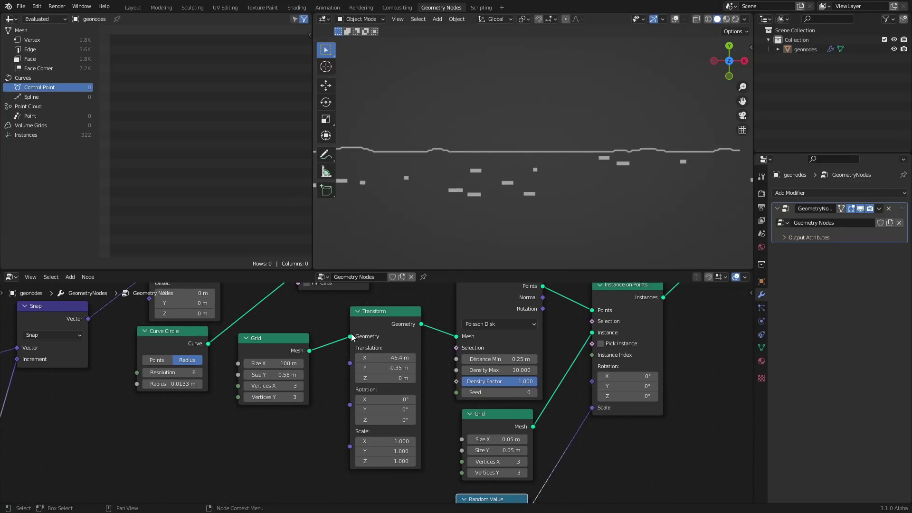
pyautogui.moveTo(483, 434); pyautogui.dragTo(425, 411, button='middle')
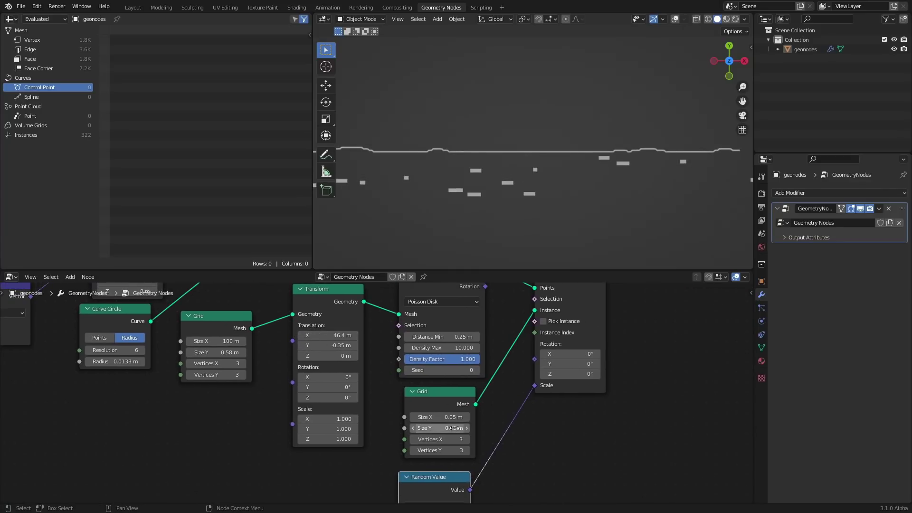
pyautogui.moveTo(454, 428); pyautogui.dragTo(473, 427)
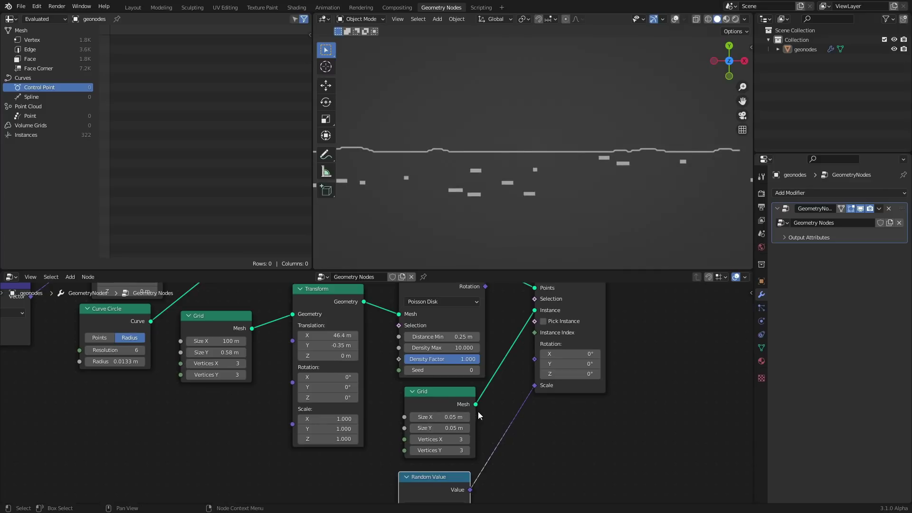
# Play the animation to check how the pebbles behave against the moving ground line.
pyautogui.scroll(-4, 562, 183)
pyautogui.press('space')
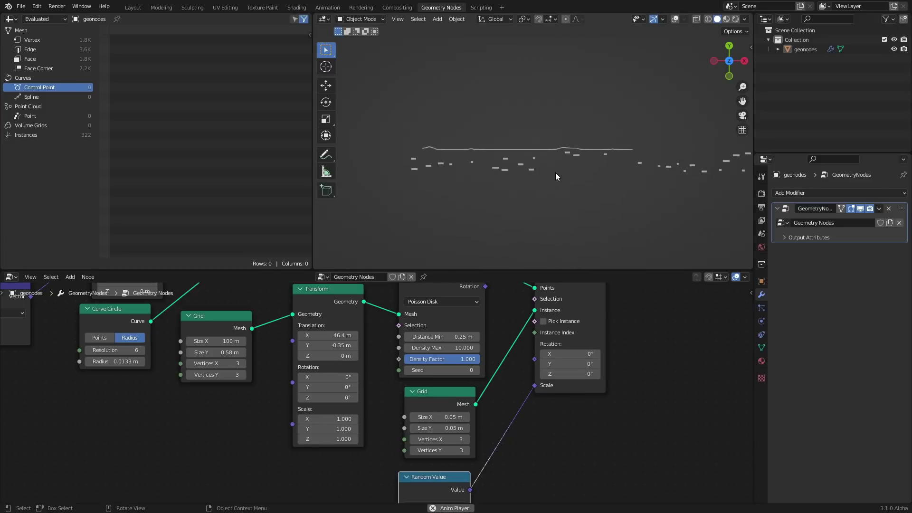
pyautogui.scroll(4, 562, 144)
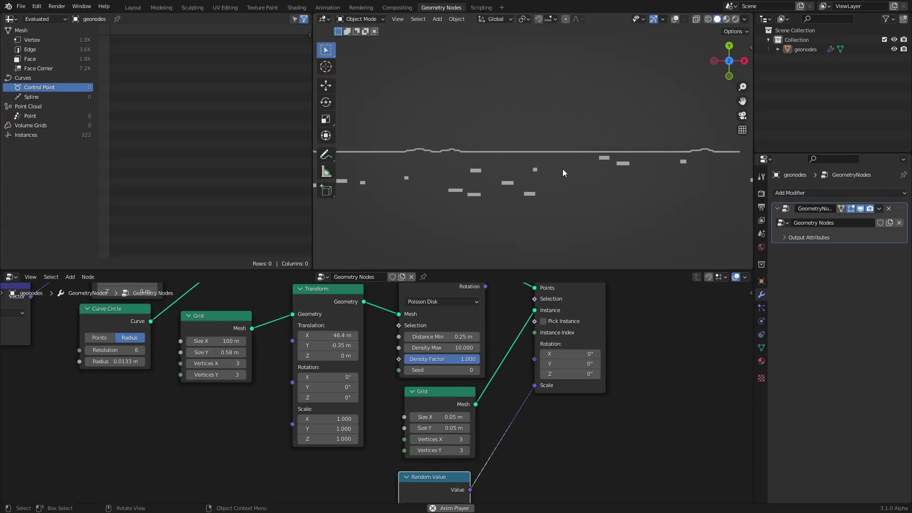
# Insert a Transform node between the pebbles' Instance on Points node and Join Geometry.
pyautogui.scroll(-3, 539, 367)
pyautogui.moveTo(504, 337); pyautogui.dragTo(386, 372, button='middle')
pyautogui.moveTo(365, 354); pyautogui.dragTo(352, 365)
pyautogui.scroll(2, 375, 363)
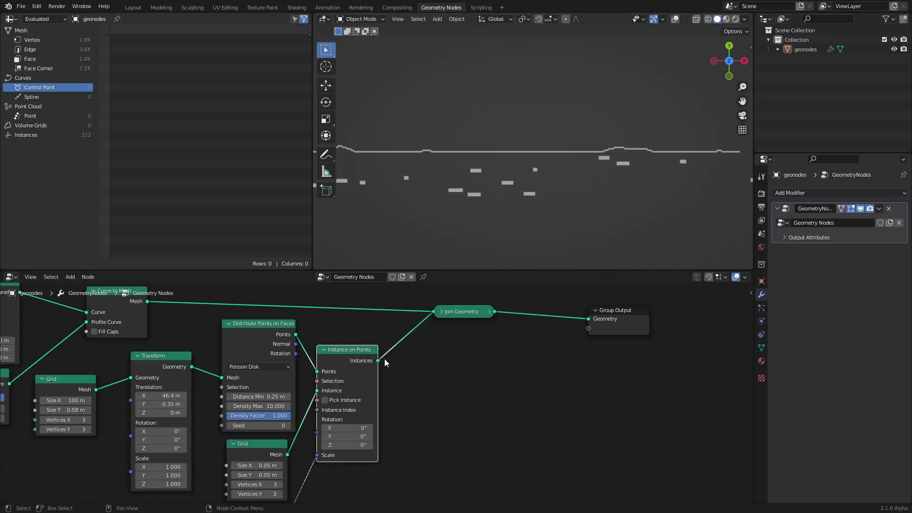
pyautogui.hotkey('shift', 'a')
pyautogui.write('tr')
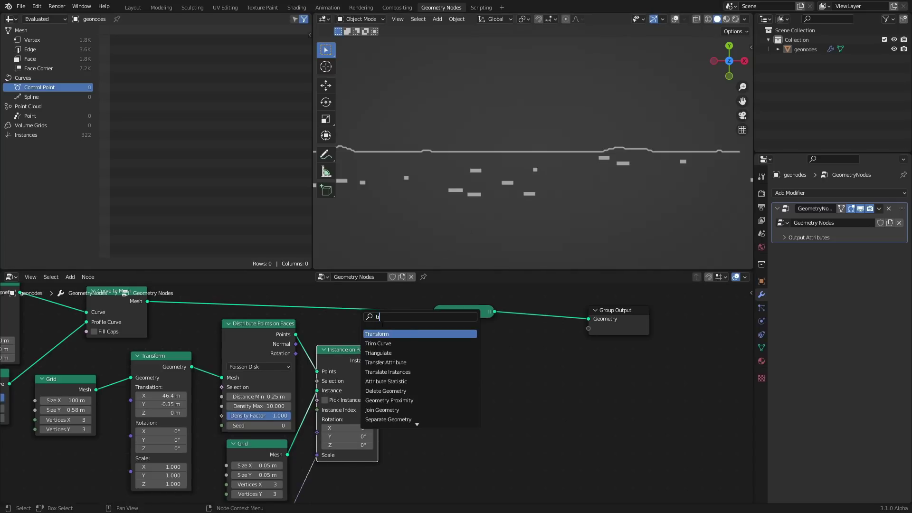
pyautogui.click(391, 333)
pyautogui.click(410, 335)
# Test the new Transform node's X translation, undo that change, and save the file.
pyautogui.moveTo(443, 382); pyautogui.dragTo(408, 383)
pyautogui.hotkey('ctrl', 'z')
pyautogui.hotkey('ctrl', 's')
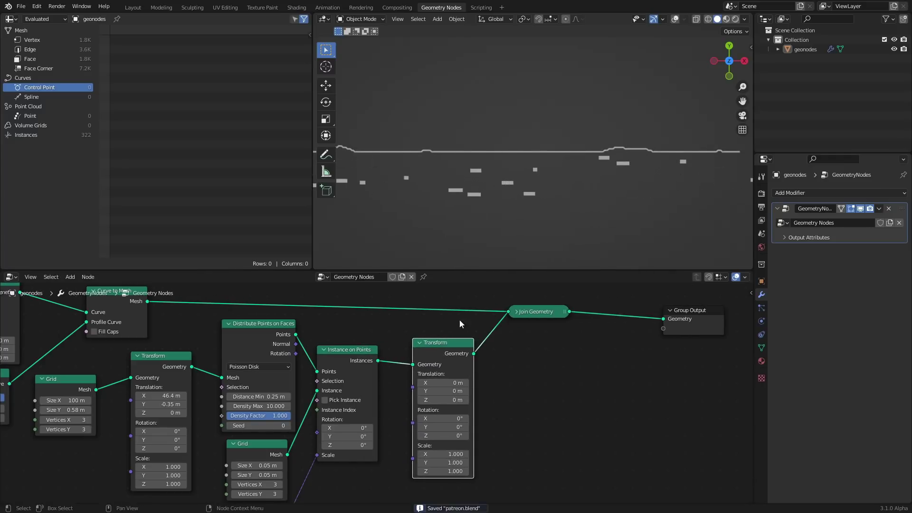
# Connect the vector output of the Combine XYZ node at the chain's start to the Translation of the pebbles' new Transform node.
pyautogui.scroll(-3, 490, 173)
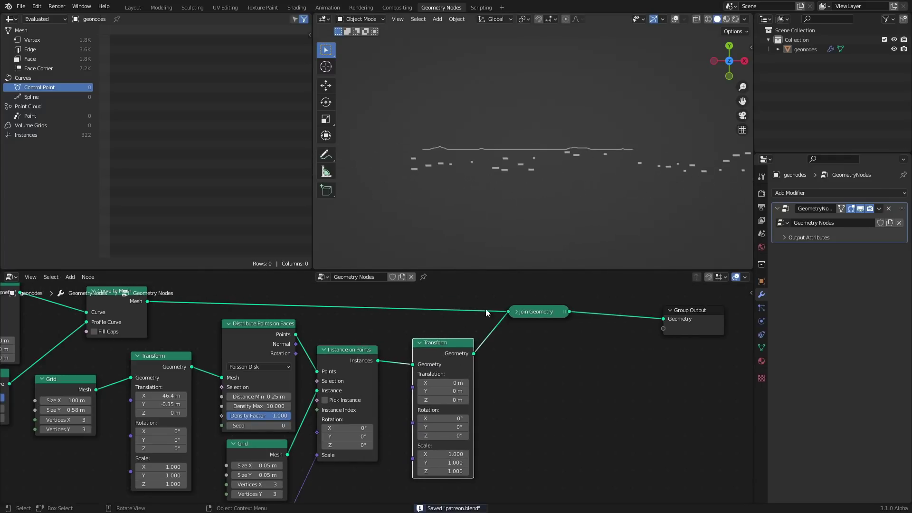
pyautogui.scroll(-6, 451, 376)
pyautogui.moveTo(302, 401); pyautogui.dragTo(478, 333, button='middle')
pyautogui.moveTo(249, 373); pyautogui.dragTo(466, 363, button='middle')
pyautogui.moveTo(213, 373); pyautogui.dragTo(409, 361, button='middle')
pyautogui.moveTo(216, 357); pyautogui.dragTo(220, 369)
pyautogui.moveTo(338, 384); pyautogui.dragTo(199, 382, button='middle')
pyautogui.scroll(-4, 304, 377)
pyautogui.moveTo(299, 379); pyautogui.dragTo(230, 381, button='middle')
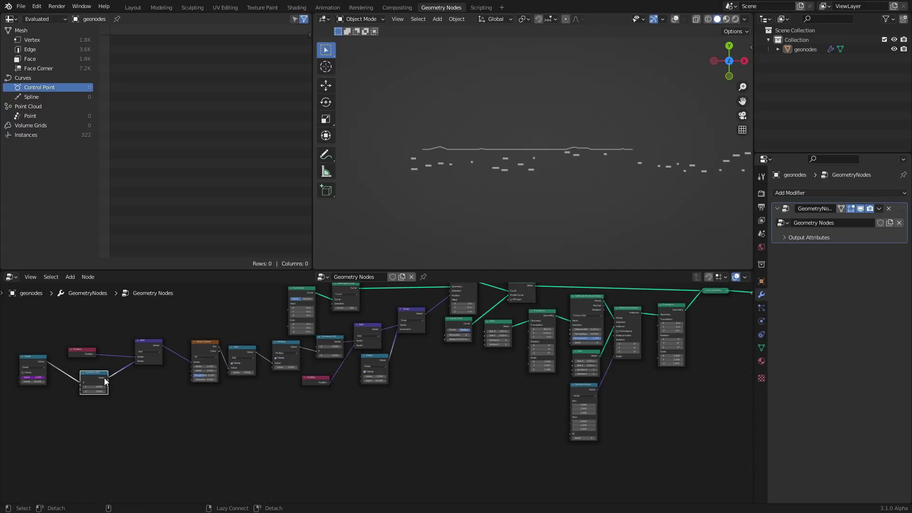
pyautogui.keyDown('alt'); pyautogui.moveTo(104, 378); pyautogui.dragTo(677, 328, button='right'); pyautogui.keyUp('alt')
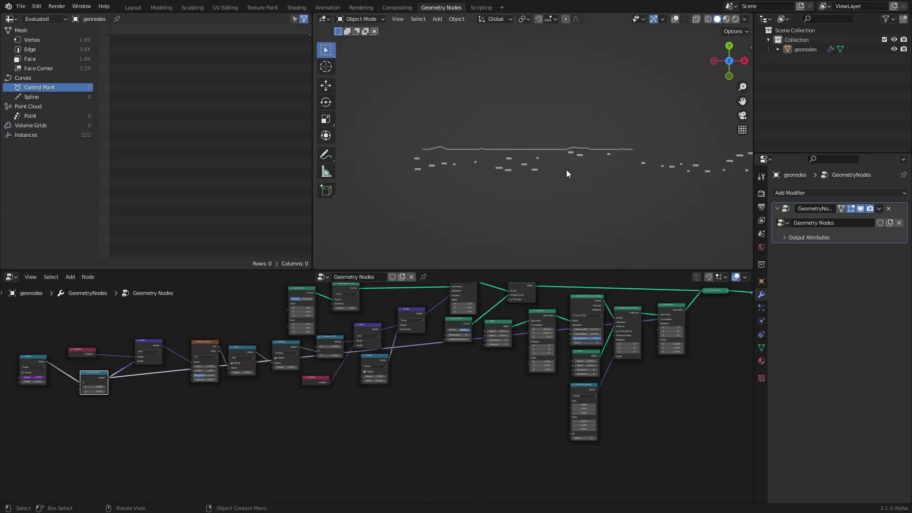
# Duplicate the Add vector node beside Combine XYZ and insert the copy into the link feeding the pebbles' Translation.
pyautogui.click(150, 355)
pyautogui.hotkey('shift', 'd')
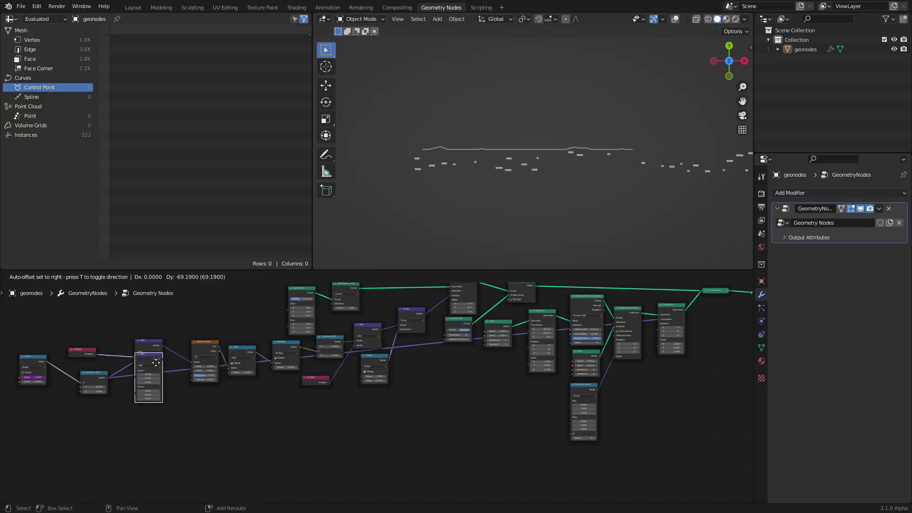
pyautogui.click(161, 414)
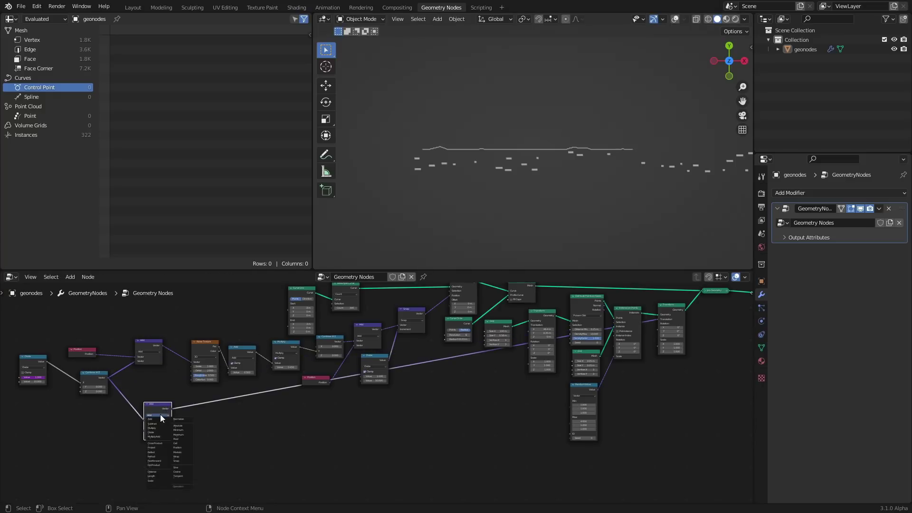
# Change the duplicated vector node's operation to Multiply and set its first vector component to -1.
pyautogui.moveTo(130, 409); pyautogui.dragTo(293, 358, button='middle')
pyautogui.scroll(10, 292, 357)
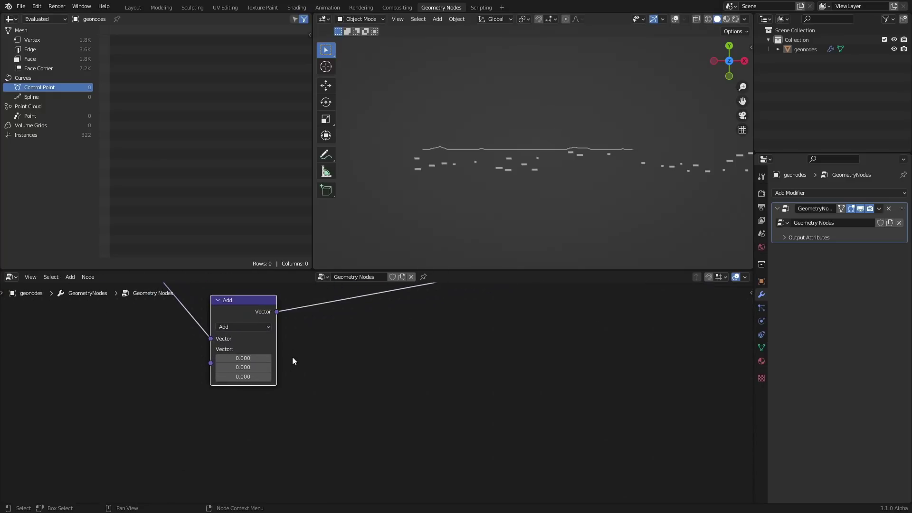
pyautogui.click(227, 329)
pyautogui.click(229, 324)
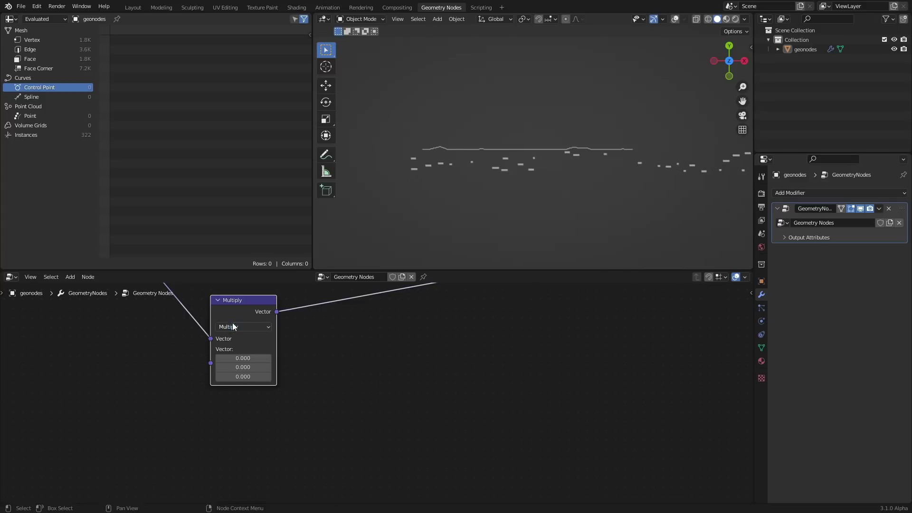
pyautogui.doubleClick(246, 358)
pyautogui.write('-1')
pyautogui.press('Return')
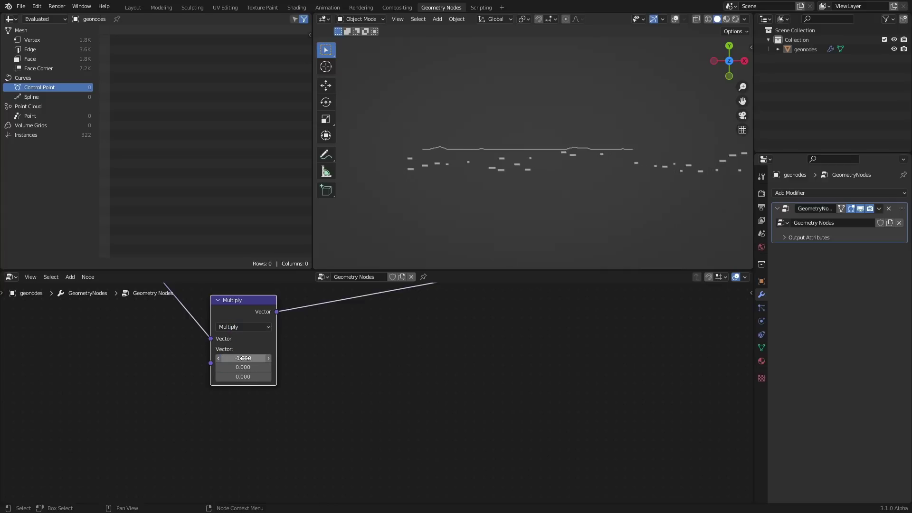
# Compare the pebbles' scrolling direction during playback with the Multiply node muted and unmuted.
pyautogui.press('space')
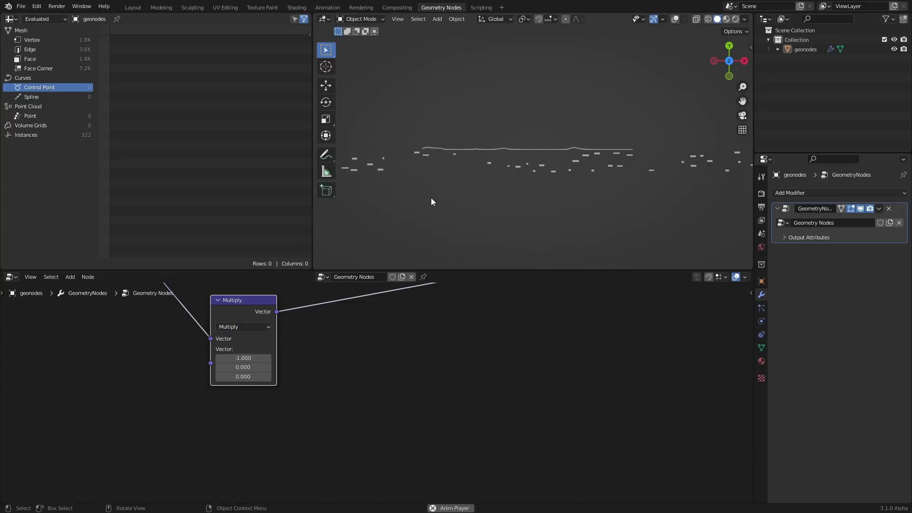
pyautogui.moveTo(126, 346); pyautogui.dragTo(305, 432, button='middle')
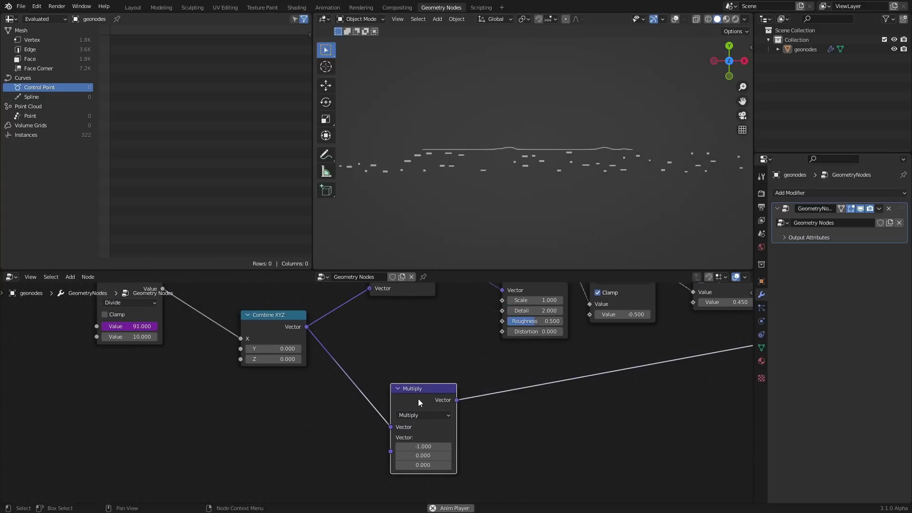
pyautogui.press('m')
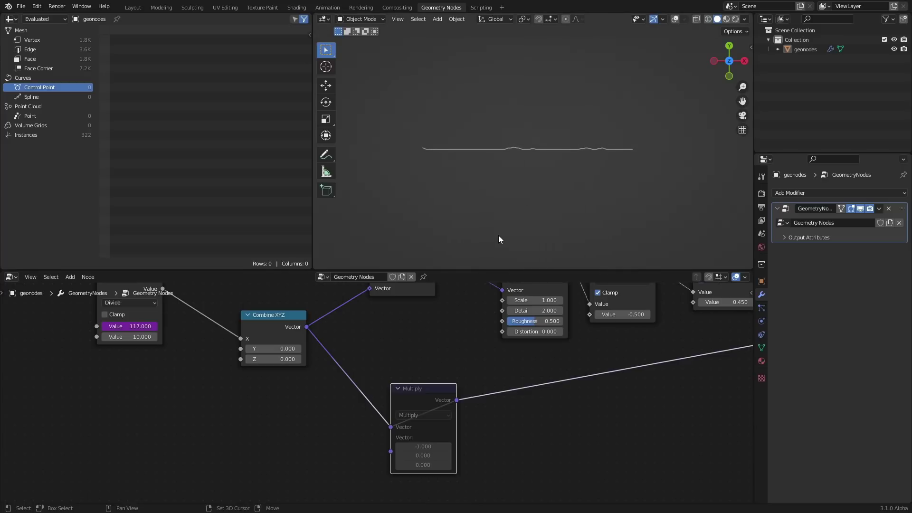
pyautogui.press('space')
pyautogui.press('m')
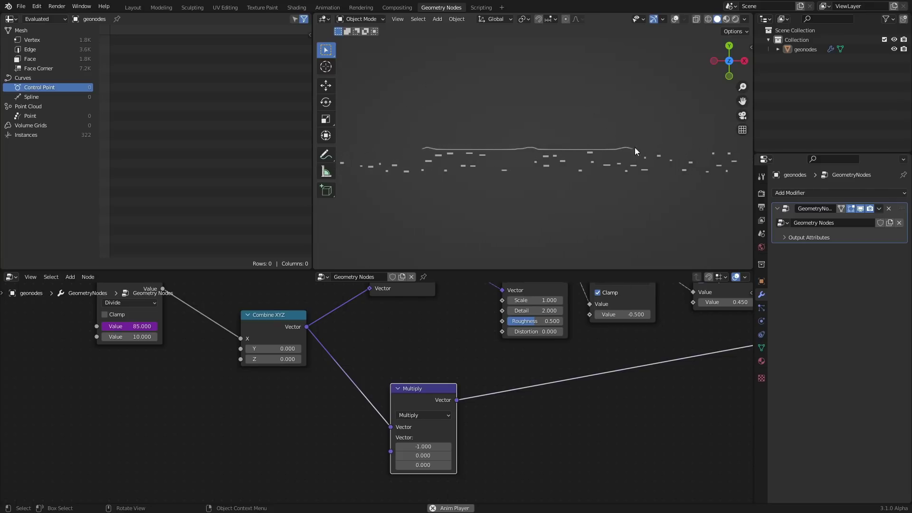
# Stop the animation playback and save the file.
pyautogui.scroll(-14, 597, 355)
pyautogui.moveTo(653, 348); pyautogui.dragTo(369, 375, button='middle')
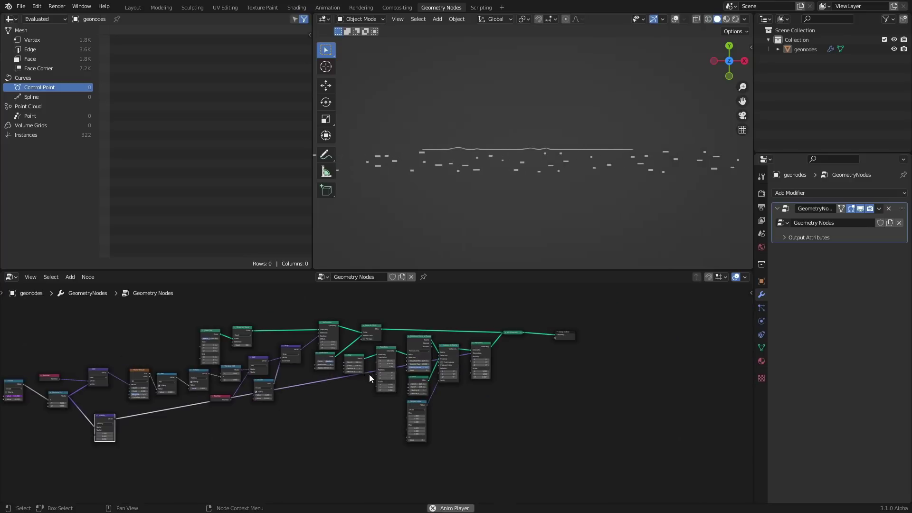
pyautogui.press('space')
pyautogui.scroll(6, 527, 347)
pyautogui.hotkey('ctrl', 's')
# Add a Cube node below the pebbles' Transform node and join the two outputs with a new Join Geometry node.
pyautogui.moveTo(568, 324); pyautogui.dragTo(385, 374, button='middle')
pyautogui.scroll(3, 385, 375)
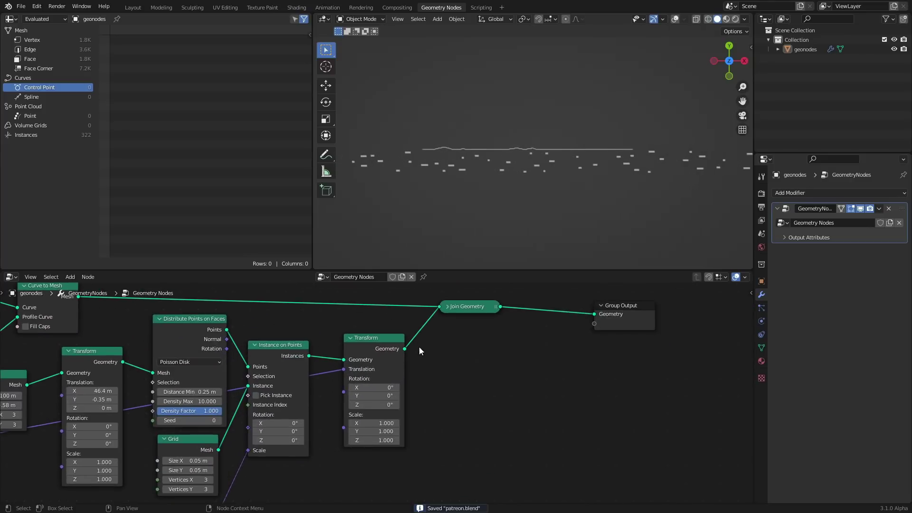
pyautogui.hotkey('shift', 'a')
pyautogui.click(412, 317)
pyautogui.write('cube')
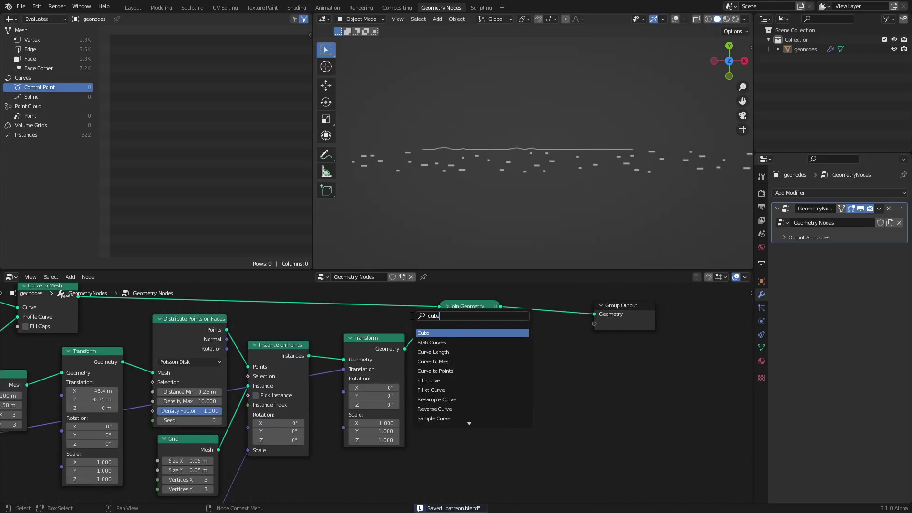
pyautogui.press('Return')
pyautogui.click(344, 450)
pyautogui.keyDown('ctrl'); pyautogui.keyDown('shift'); pyautogui.moveTo(378, 370); pyautogui.dragTo(390, 460, button='right'); pyautogui.keyUp('shift'); pyautogui.keyUp('ctrl')
# Set the Cube's size to 6 m in X and 2.1 m in Y, with the viewport in wireframe shading.
pyautogui.moveTo(397, 427); pyautogui.dragTo(385, 362, button='middle')
pyautogui.click(361, 422)
pyautogui.write('6')
pyautogui.press('Return')
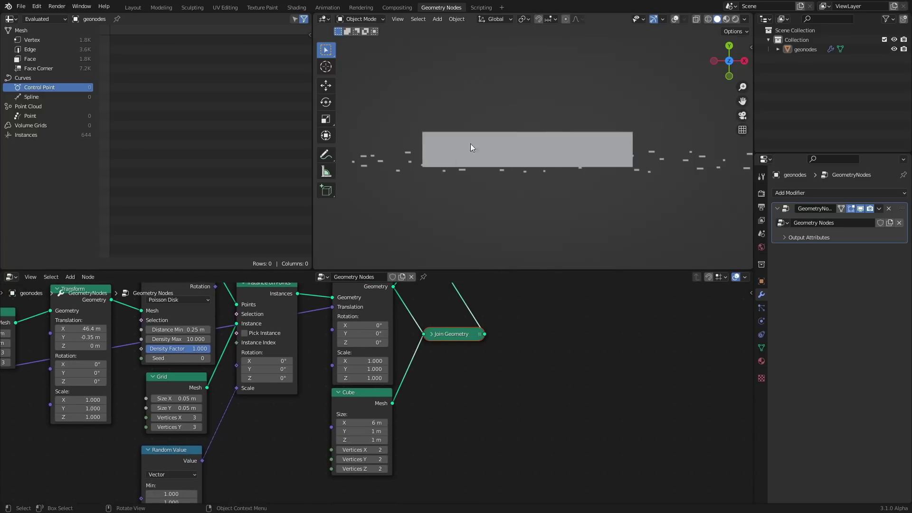
pyautogui.click(709, 19)
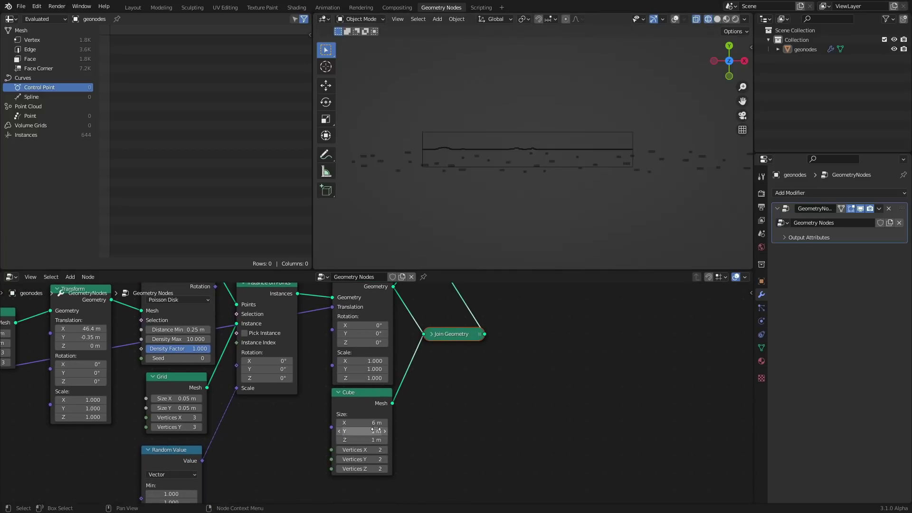
pyautogui.moveTo(376, 431); pyautogui.dragTo(409, 431)
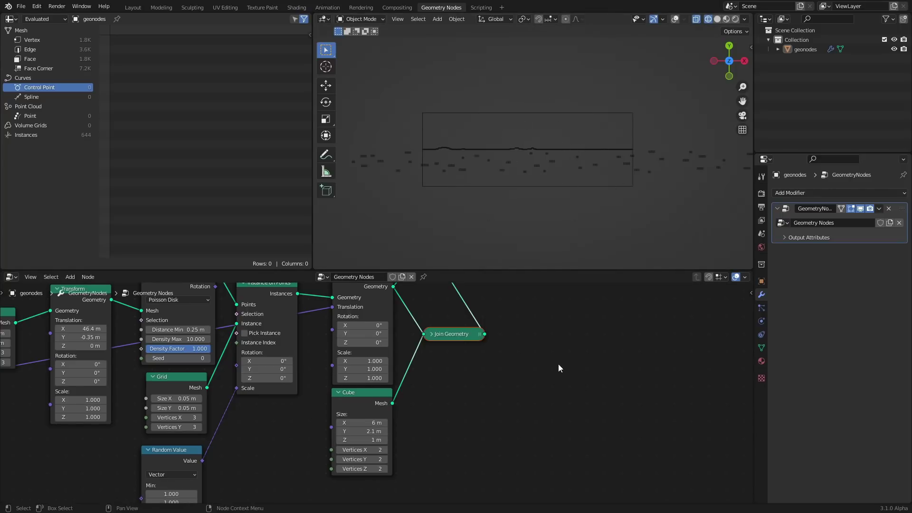
# Remove the extra Join Geometry node, move the remaining one and Group Output further along to make room, and save the file.
pyautogui.moveTo(549, 357); pyautogui.dragTo(457, 423, button='middle')
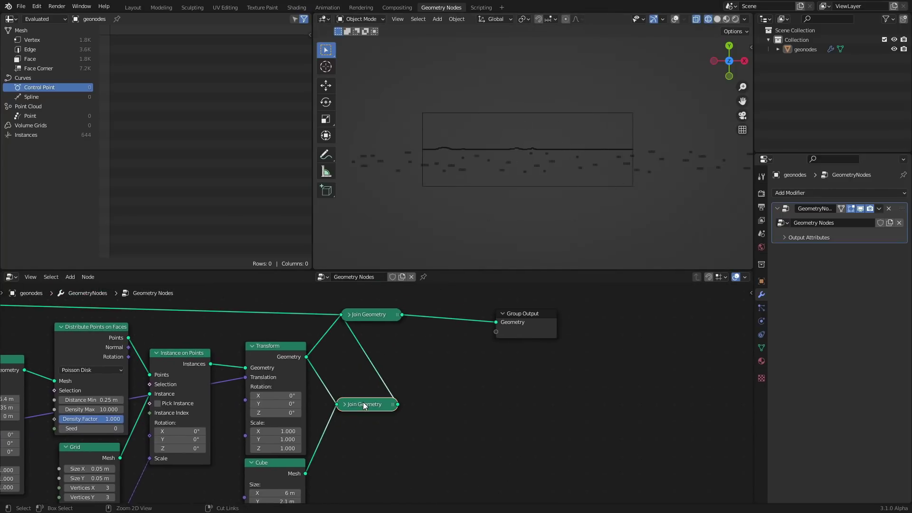
pyautogui.moveTo(575, 388); pyautogui.dragTo(371, 296)
pyautogui.press('g')
pyautogui.click(545, 292)
pyautogui.hotkey('ctrl', 's')
# Insert a Mesh Boolean node between the pebbles' Transform node and Join Geometry.
pyautogui.hotkey('shift', 'a')
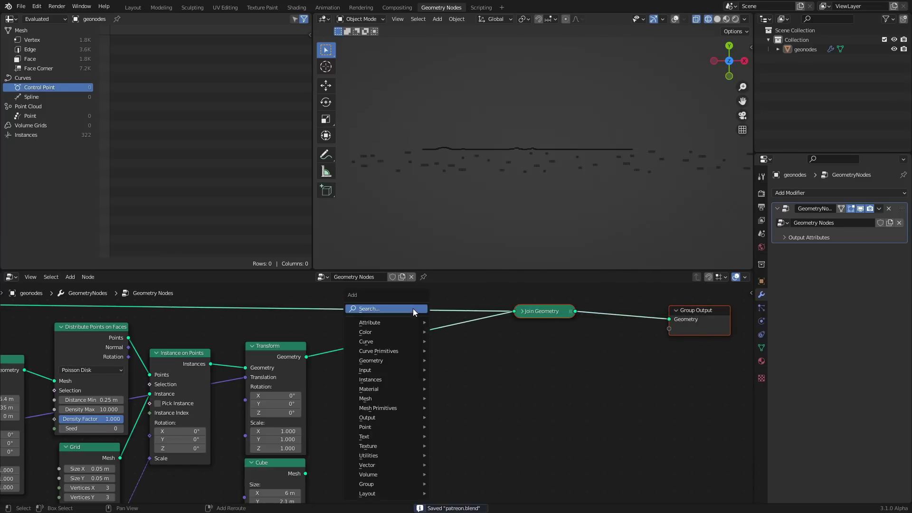
pyautogui.click(412, 309)
pyautogui.write('mesh bool')
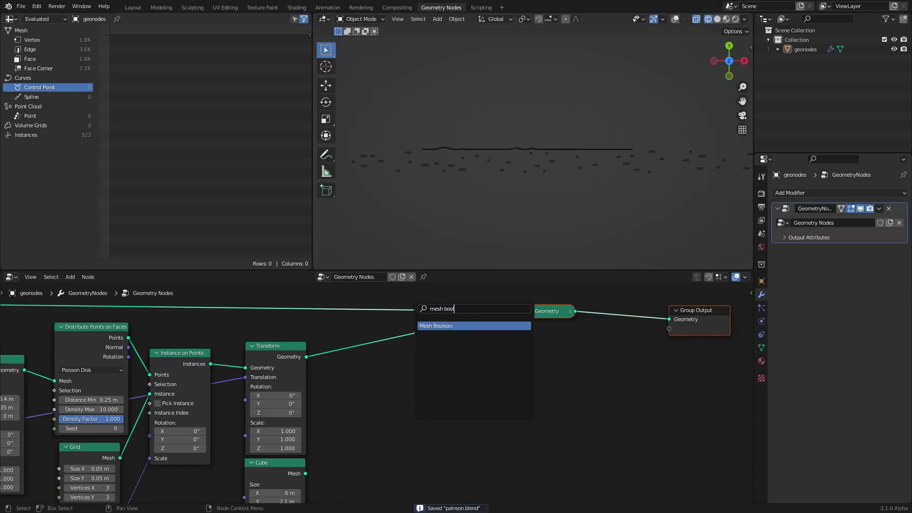
pyautogui.press('Return')
pyautogui.click(381, 336)
# Set Mesh Boolean to Intersect and feed both the Cube and the pebbles' Transform output into its Mesh input.
pyautogui.moveTo(351, 413); pyautogui.dragTo(358, 394, button='middle')
pyautogui.moveTo(312, 455); pyautogui.dragTo(388, 365)
pyautogui.click(395, 345)
pyautogui.click(406, 358)
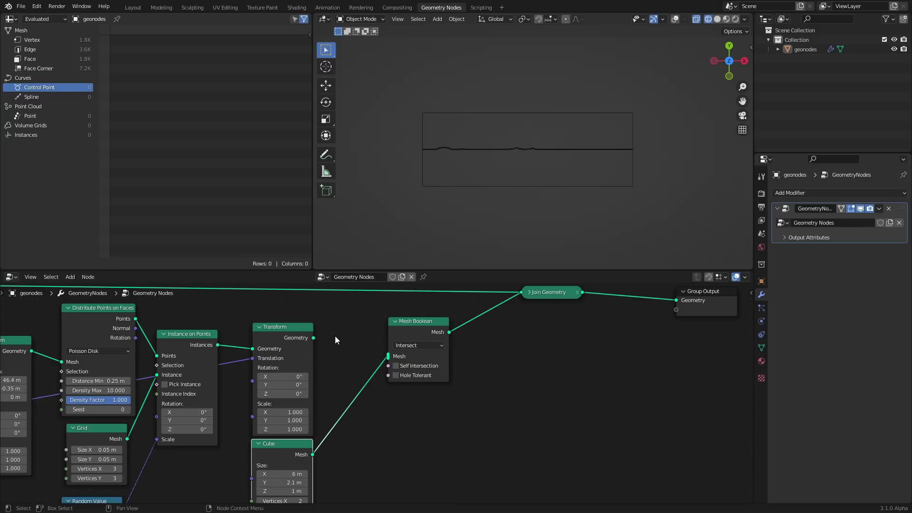
pyautogui.moveTo(313, 338); pyautogui.dragTo(388, 356)
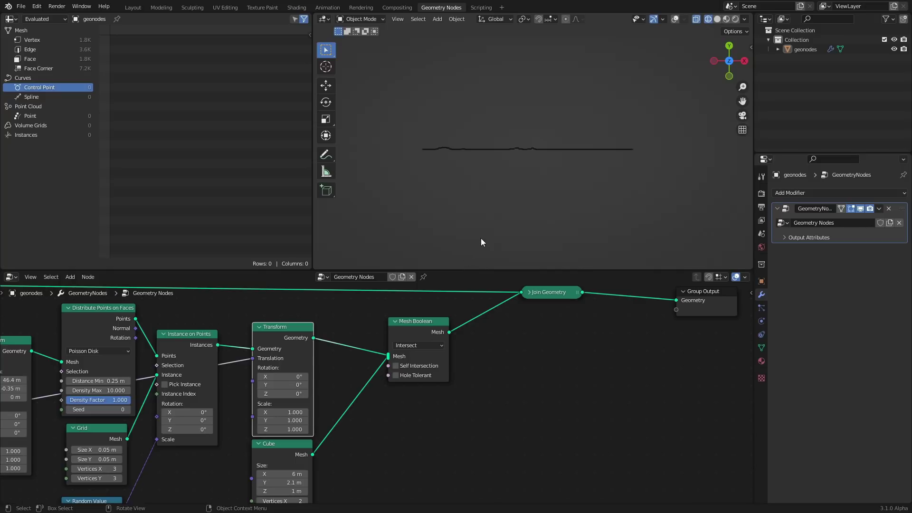
# Insert a Realize Instances node between the pebbles' Transform node and Mesh Boolean.
pyautogui.scroll(3, 334, 313)
pyautogui.hotkey('shift', 'a')
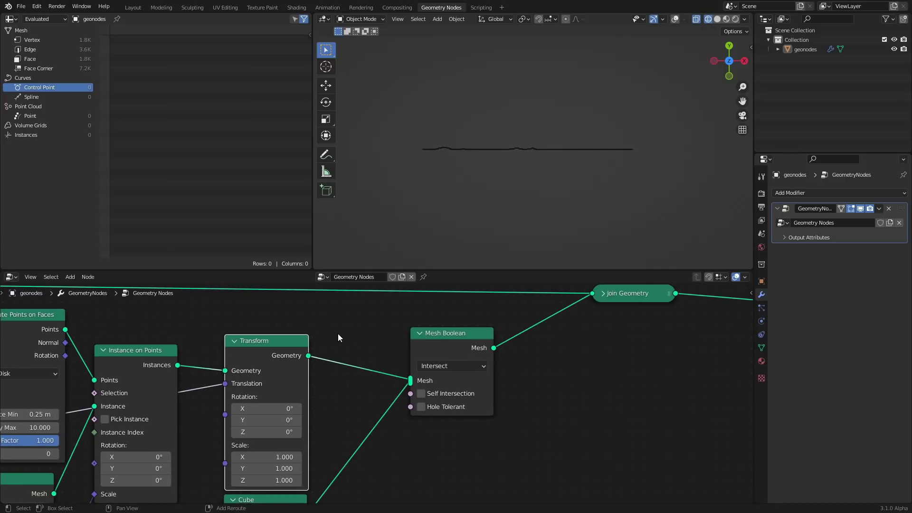
pyautogui.click(324, 316)
pyautogui.write('realize')
pyautogui.press('Return')
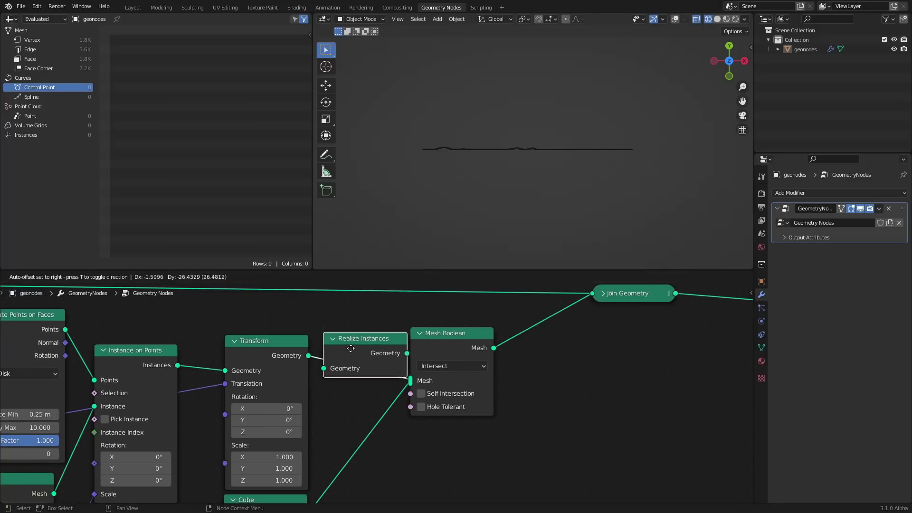
pyautogui.click(342, 356)
# Inspect the Transform output's instances in the spreadsheet and preview Realize Instances with temporary Viewer nodes, removing each Viewer.
pyautogui.click(255, 344)
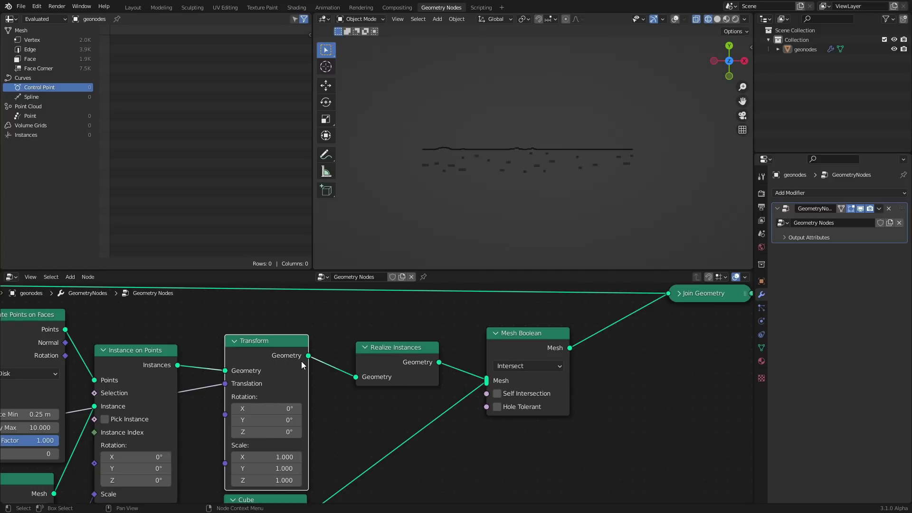
pyautogui.keyDown('ctrl'); pyautogui.keyDown('shift'); pyautogui.click(286, 344); pyautogui.keyUp('shift'); pyautogui.keyUp('ctrl')
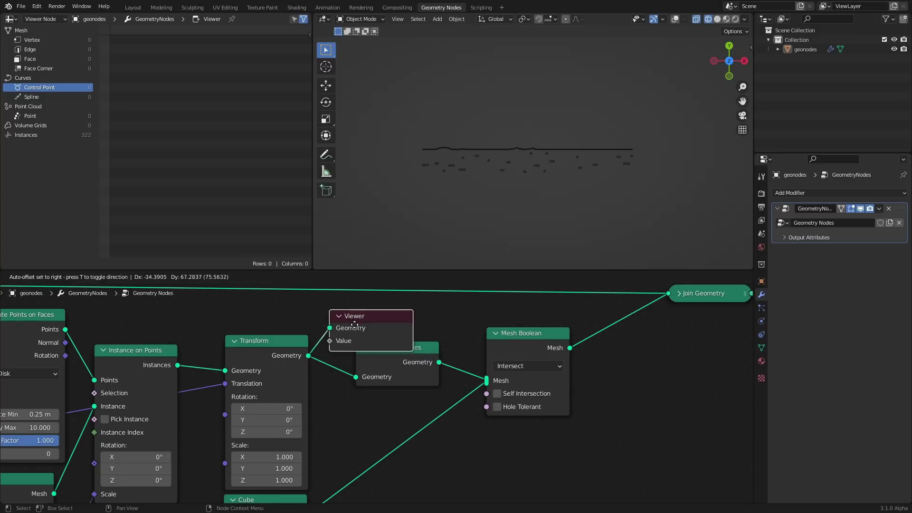
pyautogui.click(30, 136)
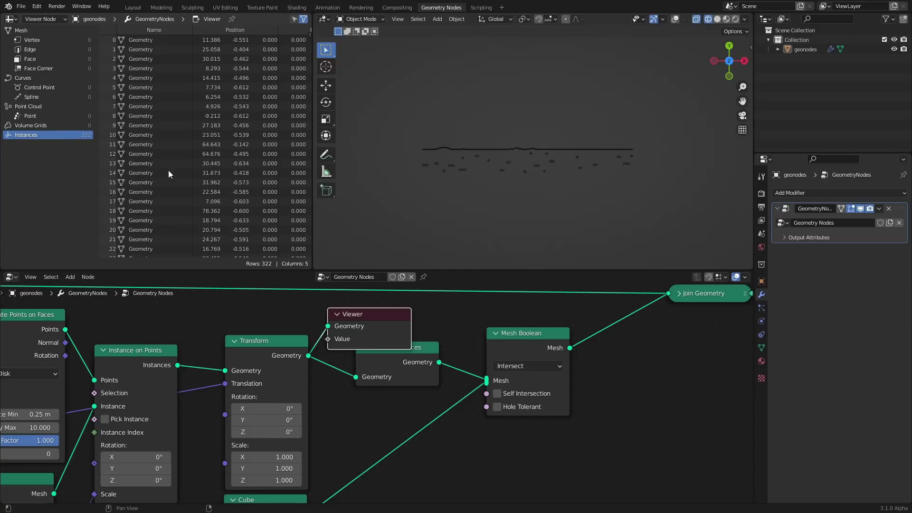
pyautogui.press('Delete')
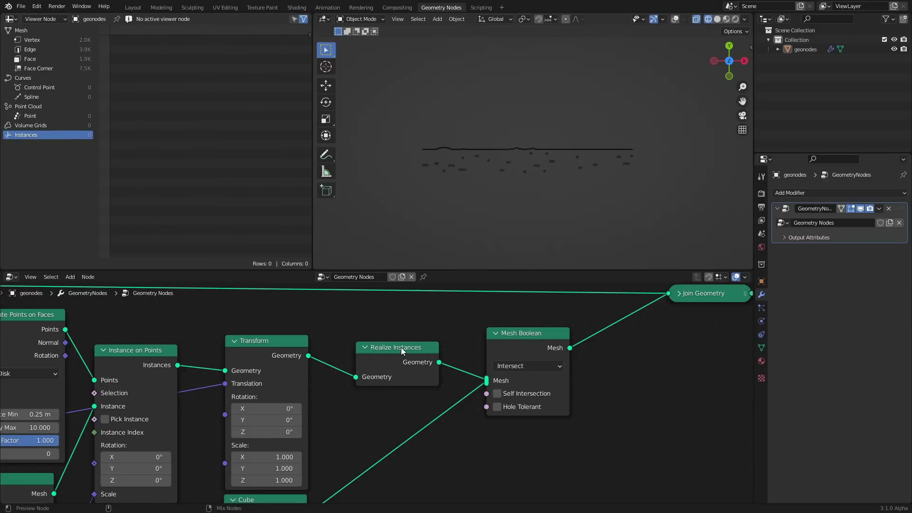
pyautogui.keyDown('ctrl'); pyautogui.keyDown('shift'); pyautogui.click(401, 346); pyautogui.keyUp('shift'); pyautogui.keyUp('ctrl')
pyautogui.moveTo(521, 362); pyautogui.dragTo(479, 320)
pyautogui.press('Delete')
# Switch the viewport to solid shading and play the animation to check how the pebbles are clipped.
pyautogui.moveTo(656, 316); pyautogui.dragTo(400, 346, button='middle')
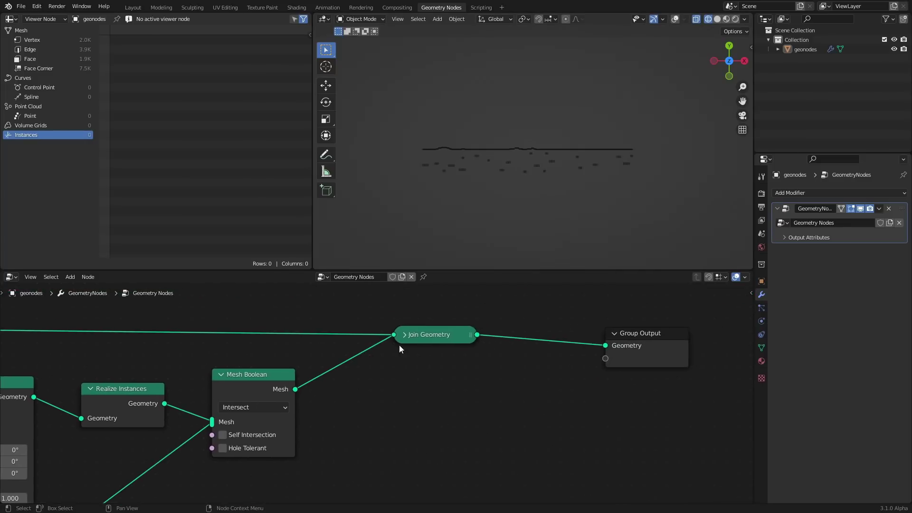
pyautogui.click(736, 20)
pyautogui.click(717, 19)
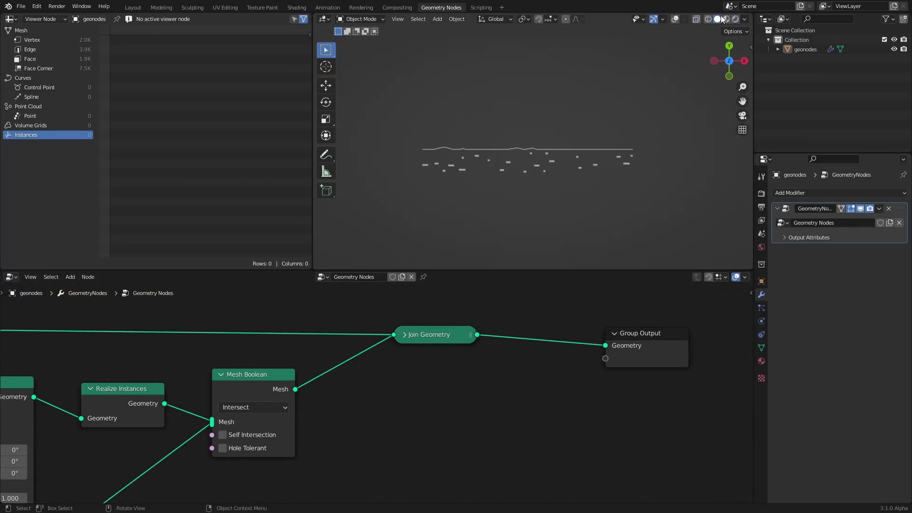
pyautogui.press('space')
pyautogui.scroll(2, 587, 172)
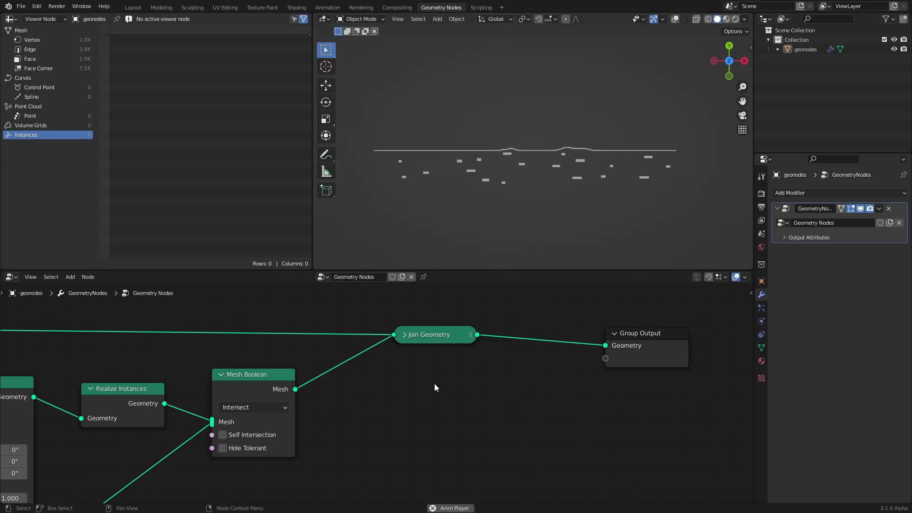
# Stop the playback and set Size X and Size Y of the pebbles' Grid node to 0.04 m.
pyautogui.moveTo(238, 468); pyautogui.dragTo(641, 447, button='middle')
pyautogui.scroll(-6, 331, 371)
pyautogui.moveTo(253, 357); pyautogui.dragTo(307, 401, button='middle')
pyautogui.scroll(3, 386, 359)
pyautogui.press('space')
pyautogui.scroll(1, 387, 359)
pyautogui.moveTo(325, 338); pyautogui.dragTo(421, 376, button='middle')
pyautogui.moveTo(361, 375); pyautogui.dragTo(377, 376)
pyautogui.moveTo(377, 449); pyautogui.dragTo(415, 363, button='middle')
pyautogui.scroll(4, 415, 364)
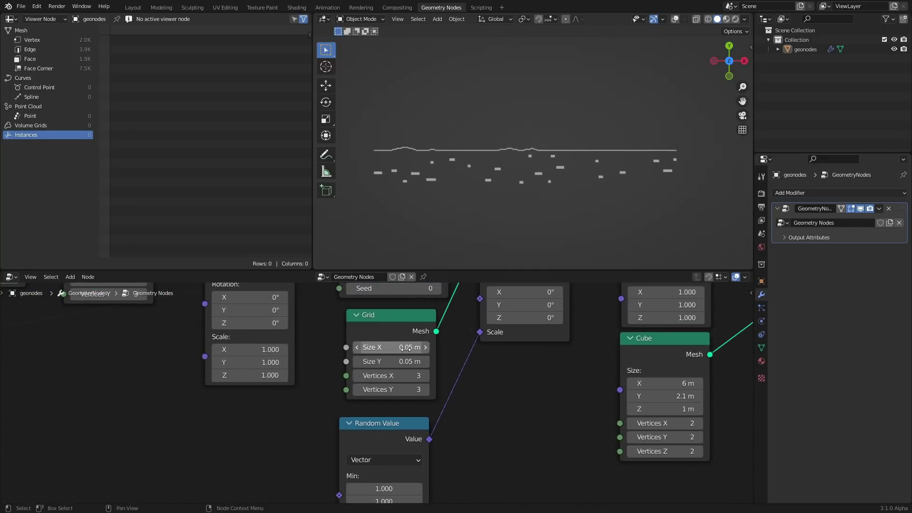
pyautogui.moveTo(389, 348); pyautogui.dragTo(389, 361)
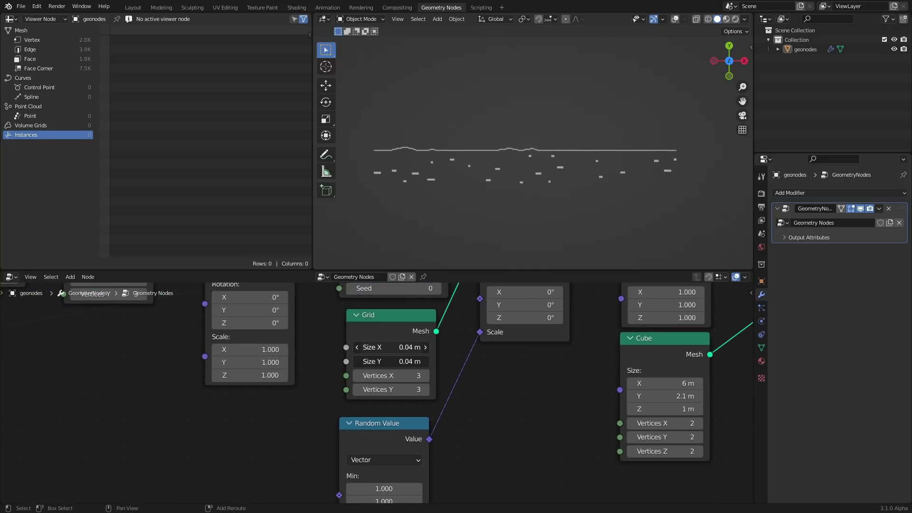
# Play the animation to check the smaller pebbles, move Join Geometry closer to Mesh Boolean, and stop playback.
pyautogui.press('space')
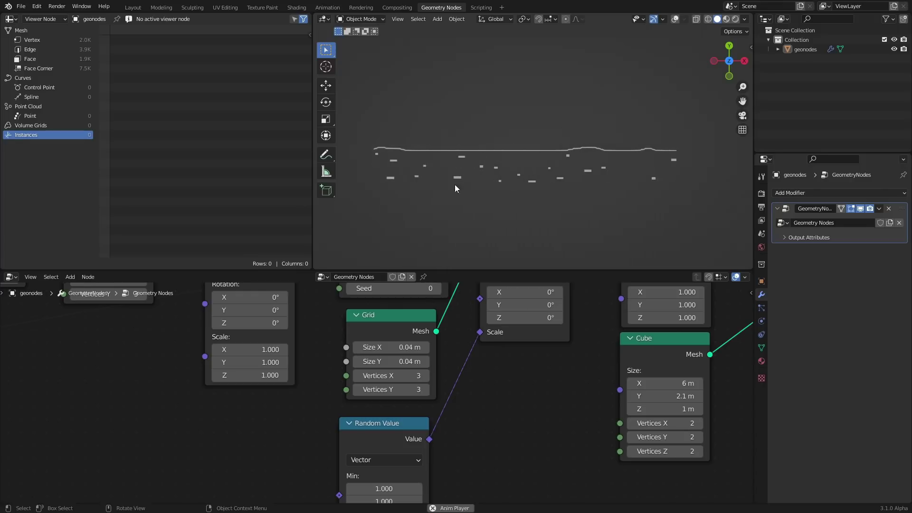
pyautogui.scroll(-6, 563, 387)
pyautogui.moveTo(397, 384); pyautogui.dragTo(394, 384, button='middle')
pyautogui.scroll(5, 393, 384)
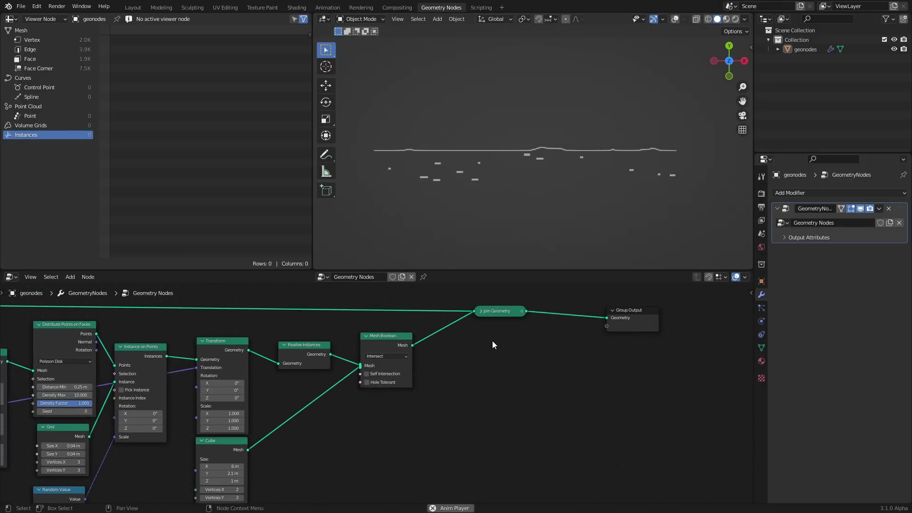
pyautogui.moveTo(500, 309); pyautogui.dragTo(480, 332)
pyautogui.moveTo(480, 321); pyautogui.dragTo(410, 349, button='middle')
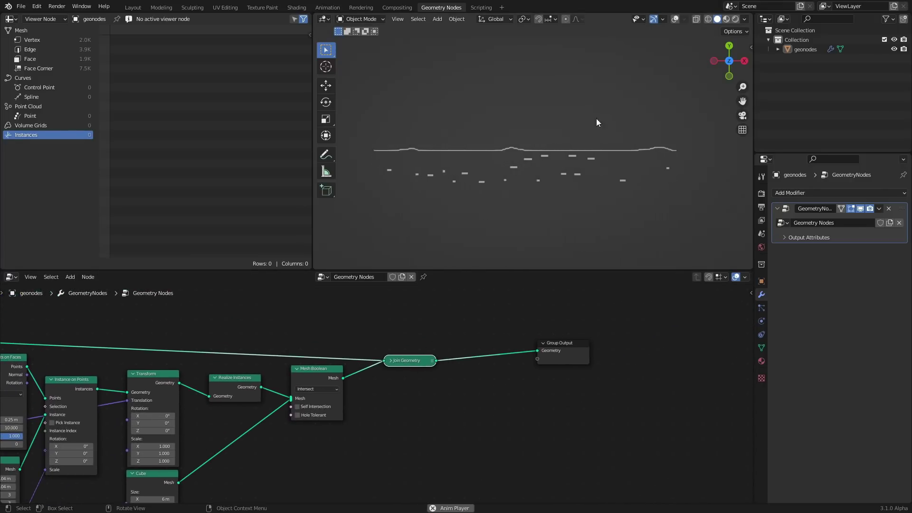
pyautogui.press('space')
# Set the world background colour to full white and show the viewport in rendered shading.
pyautogui.scroll(2, 476, 323)
pyautogui.click(760, 246)
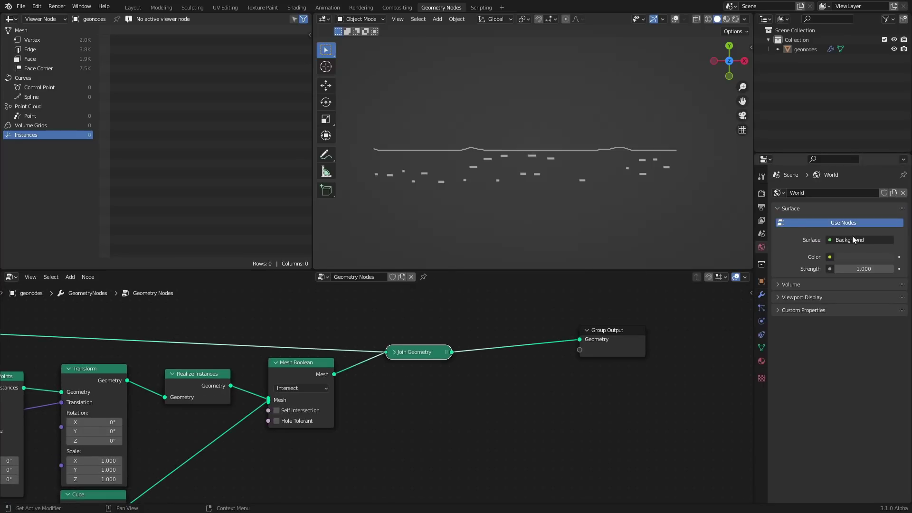
pyautogui.click(866, 257)
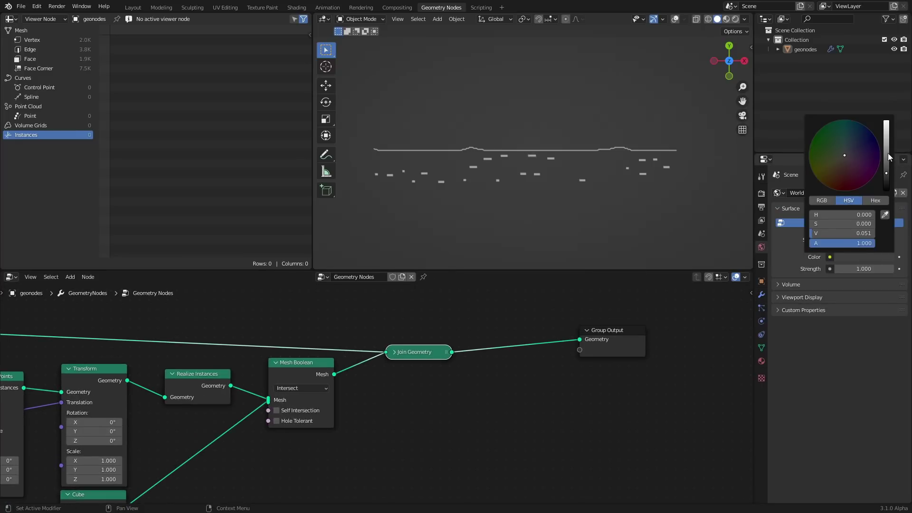
pyautogui.moveTo(888, 153); pyautogui.dragTo(886, 121)
pyautogui.click(735, 19)
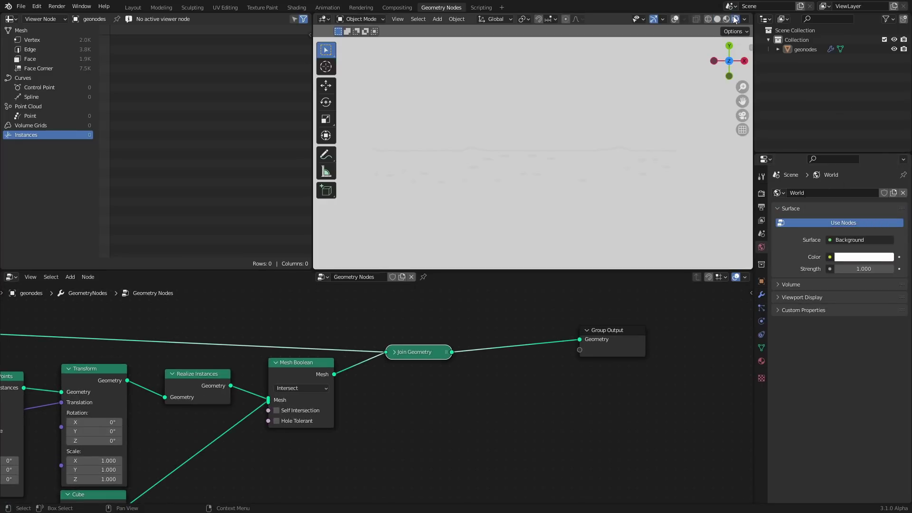
# Insert a Set Material node between Join Geometry and Group Output, with the existing Material assigned.
pyautogui.hotkey('shift', 'a')
pyautogui.click(469, 312)
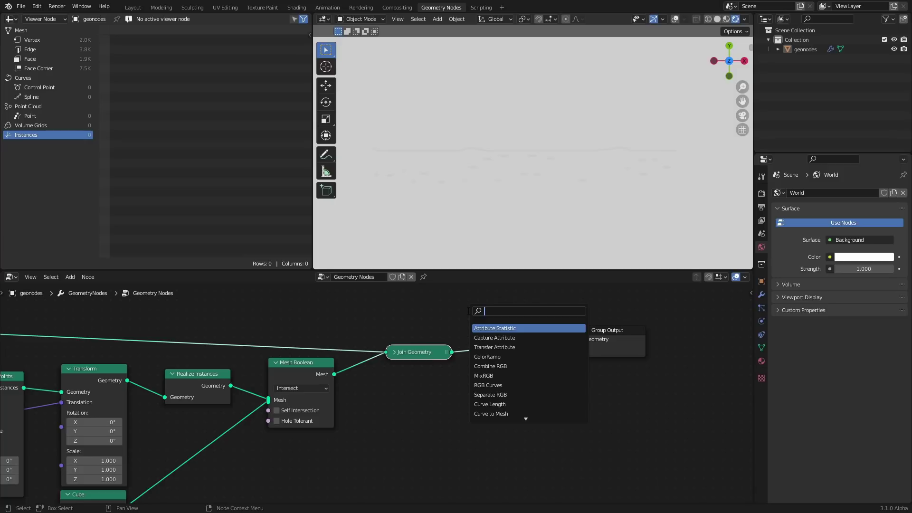
pyautogui.write('set mat')
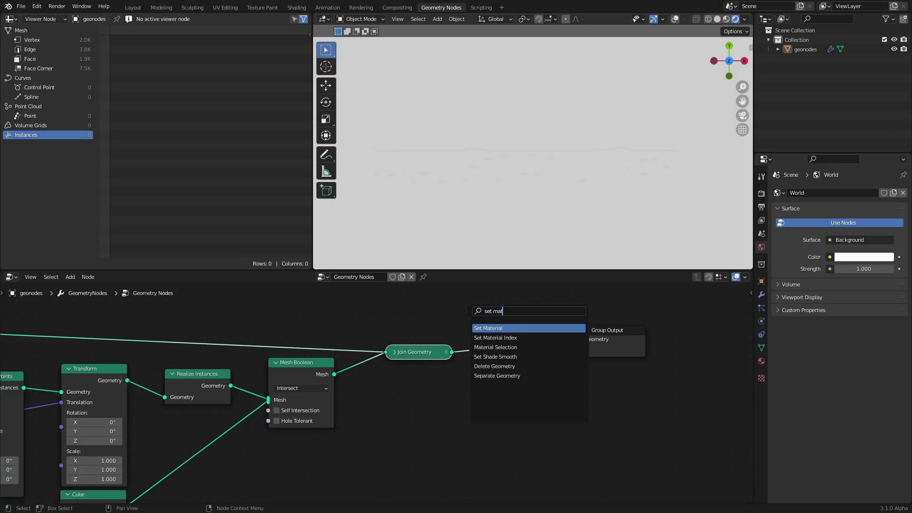
pyautogui.press('Return')
pyautogui.click(494, 316)
pyautogui.click(525, 360)
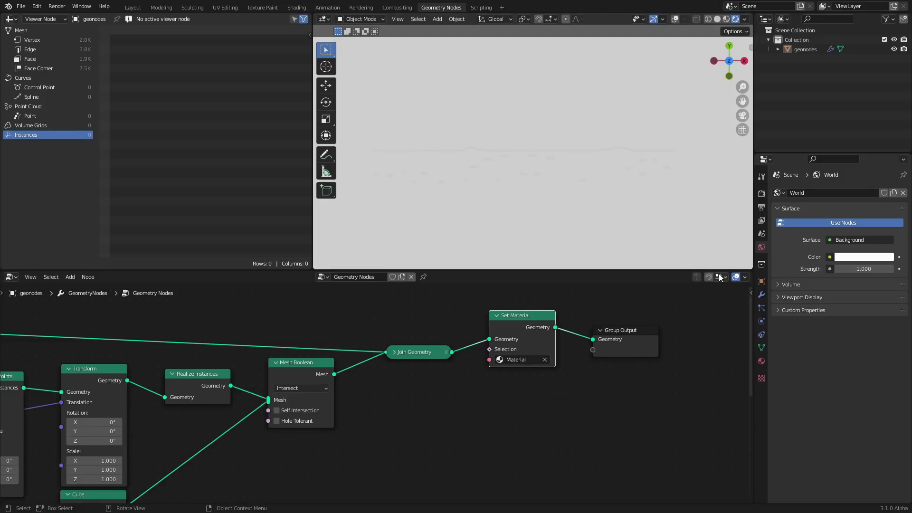
# Split the node editor, make the new area a Shader Editor for the object's material, and rename that material gray.
pyautogui.moveTo(749, 272); pyautogui.dragTo(444, 304)
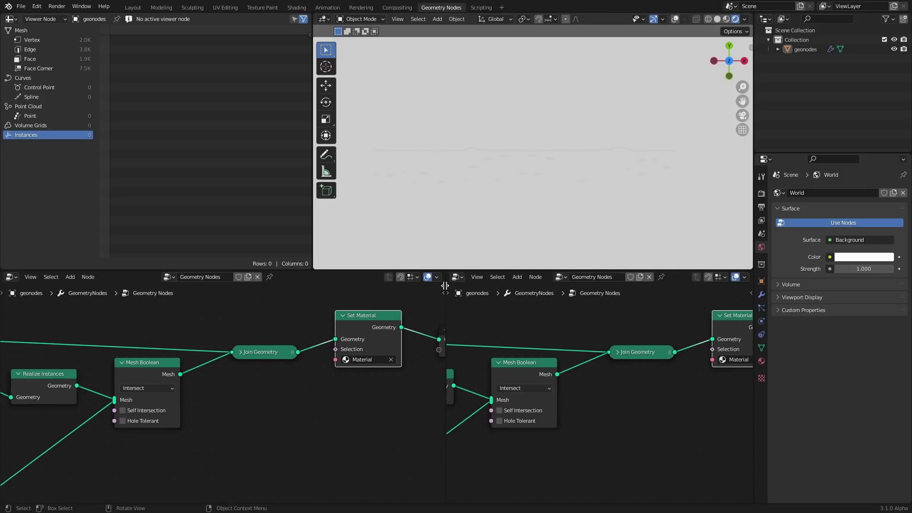
pyautogui.click(456, 277)
pyautogui.click(483, 363)
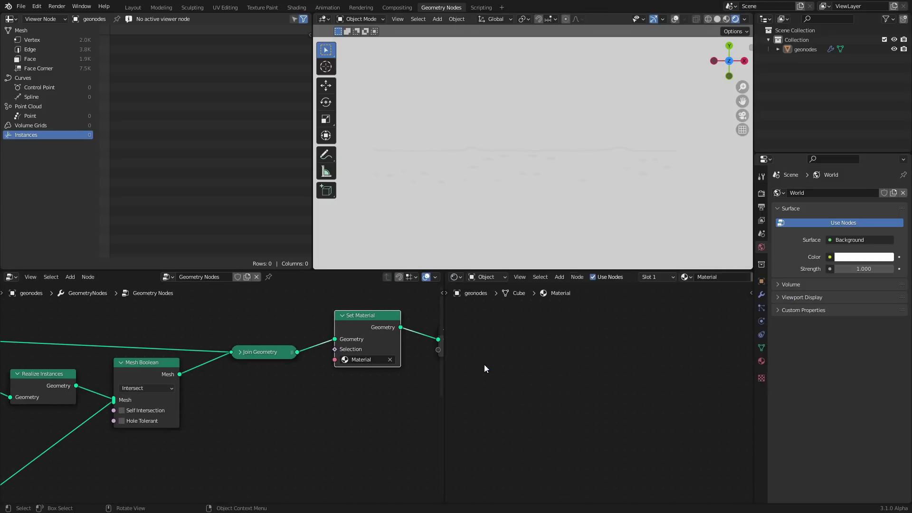
pyautogui.press('Home')
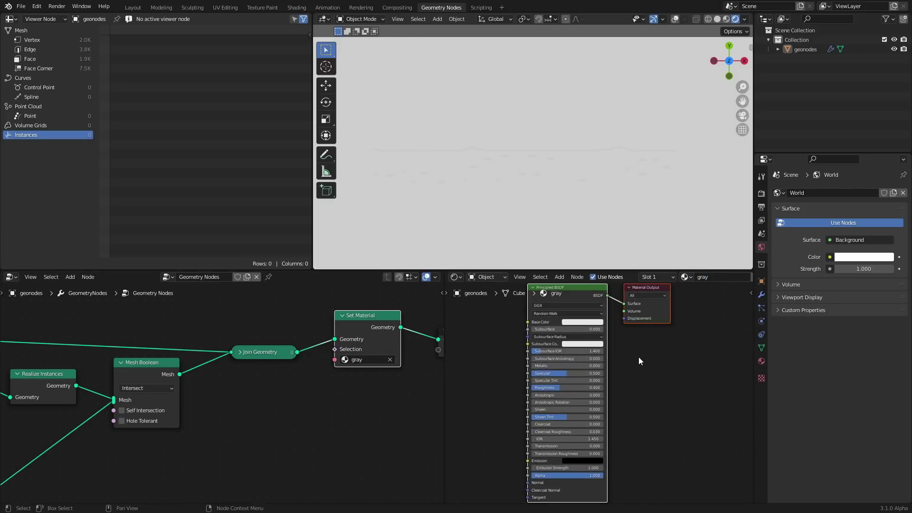
# Replace the gray material's Principled BSDF with an RGB node connected to the Material Output's Surface.
pyautogui.click(556, 328)
pyautogui.press('Delete')
pyautogui.press('Home')
pyautogui.hotkey('shift', 'a')
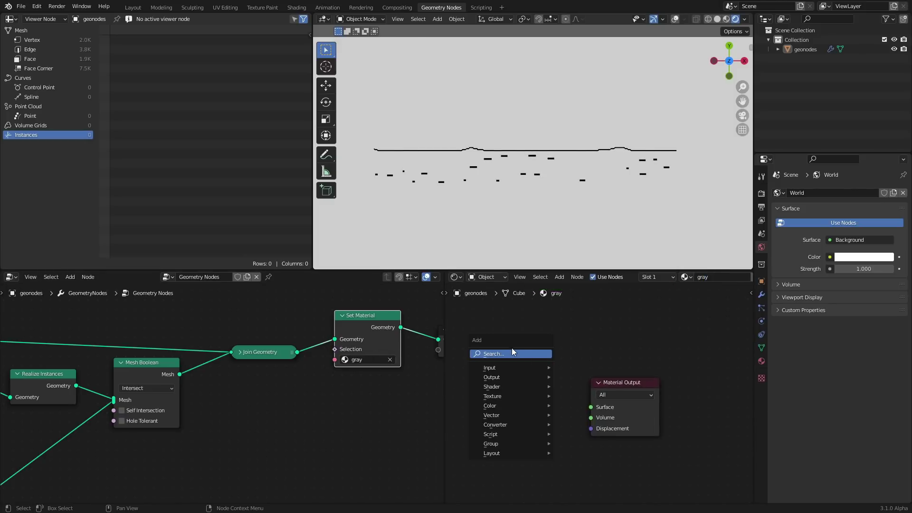
pyautogui.click(511, 352)
pyautogui.write('rgb')
pyautogui.click(531, 368)
pyautogui.click(494, 393)
pyautogui.keyDown('alt'); pyautogui.moveTo(508, 394); pyautogui.dragTo(600, 403, button='right'); pyautogui.keyUp('alt')
# Try green, cyan and red colours on the gray material's RGB node.
pyautogui.scroll(3, 536, 407)
pyautogui.moveTo(519, 413); pyautogui.dragTo(470, 440)
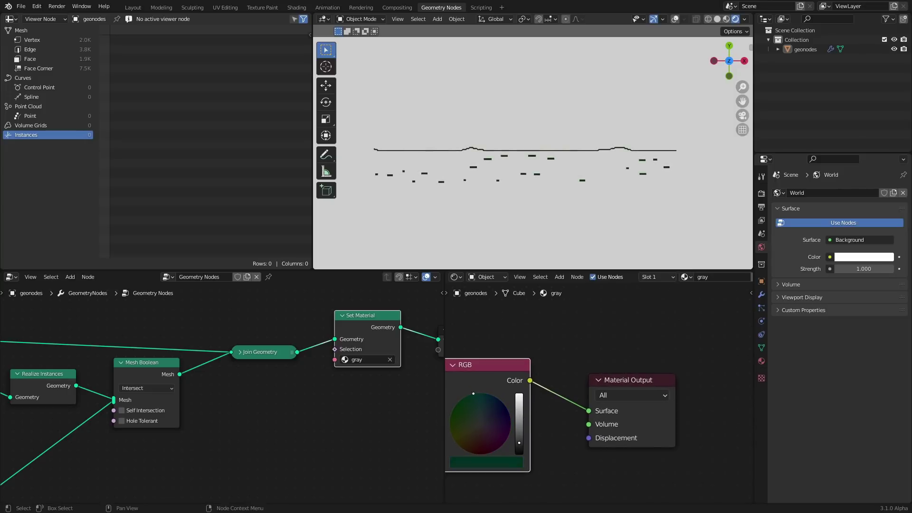
pyautogui.moveTo(520, 403); pyautogui.dragTo(519, 394)
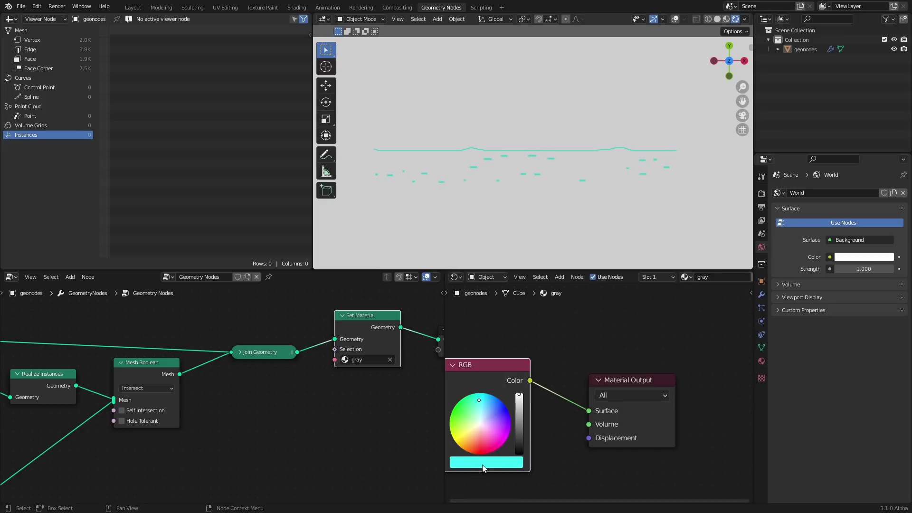
pyautogui.moveTo(482, 453); pyautogui.dragTo(484, 454)
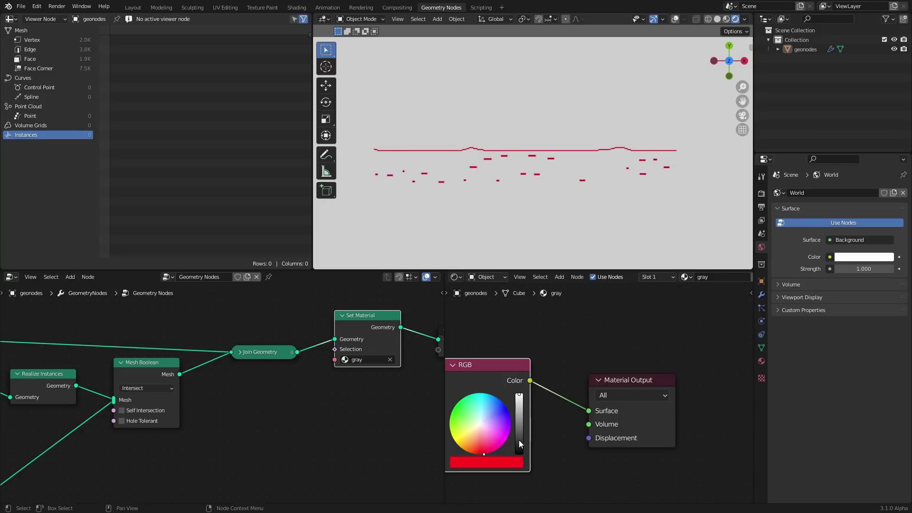
# Darken the RGB node's colour and remove all its saturation to make a neutral dark gray.
pyautogui.click(519, 443)
pyautogui.click(489, 460)
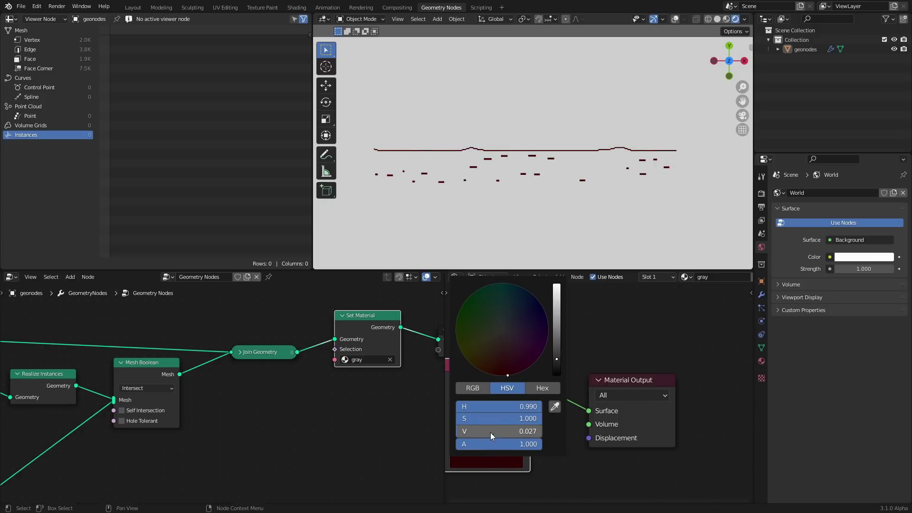
pyautogui.moveTo(490, 419); pyautogui.dragTo(404, 418)
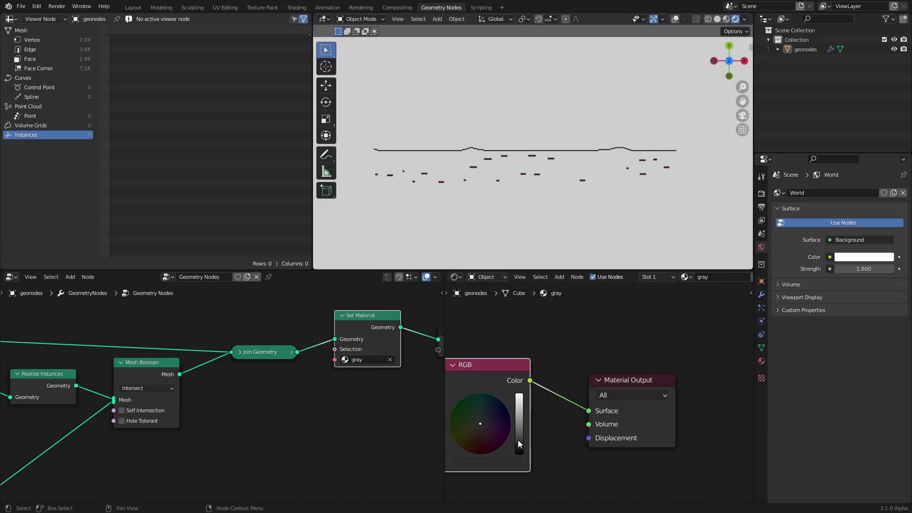
pyautogui.moveTo(519, 440)
pyautogui.mouseDown()
pyautogui.moveTo(519, 453)
pyautogui.moveTo(519, 443)
pyautogui.mouseUp()
pyautogui.scroll(2, 554, 186)
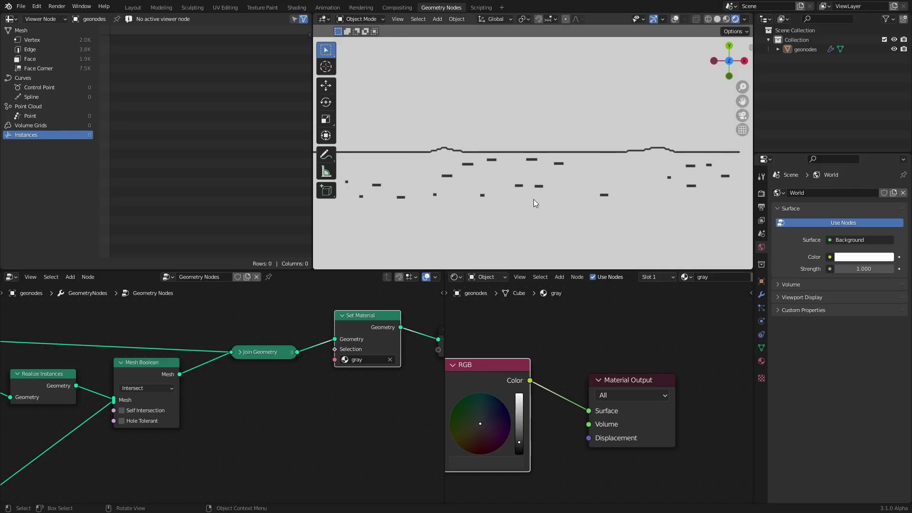
# Try a different radius on the ground line's profile circle and undo the change.
pyautogui.moveTo(252, 411); pyautogui.dragTo(307, 314, button='middle')
pyautogui.scroll(-3, 350, 334)
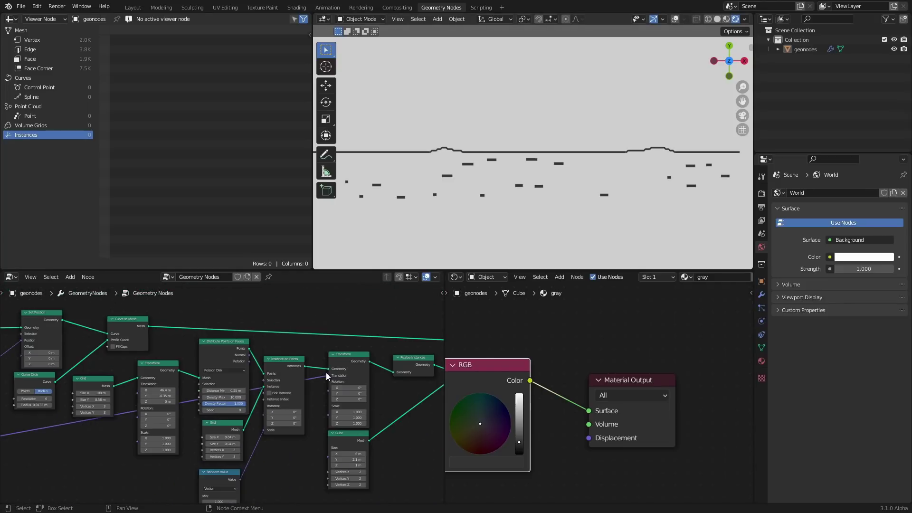
pyautogui.moveTo(101, 394); pyautogui.dragTo(309, 338, button='middle')
pyautogui.scroll(6, 306, 341)
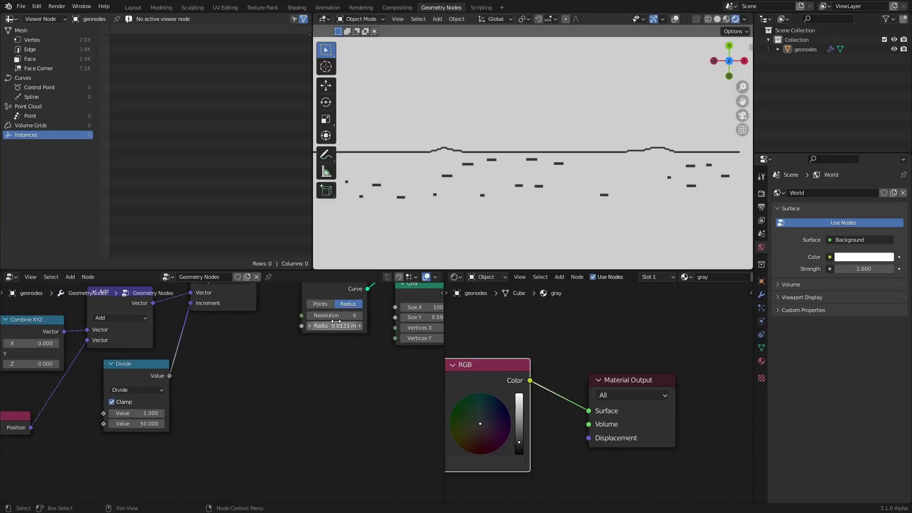
pyautogui.moveTo(337, 326); pyautogui.dragTo(364, 325)
pyautogui.hotkey('ctrl', 'z')
# Set Size X and Size Y of the pebbles' Grid node to 0.03 m and save the file.
pyautogui.moveTo(359, 342); pyautogui.dragTo(120, 331, button='middle')
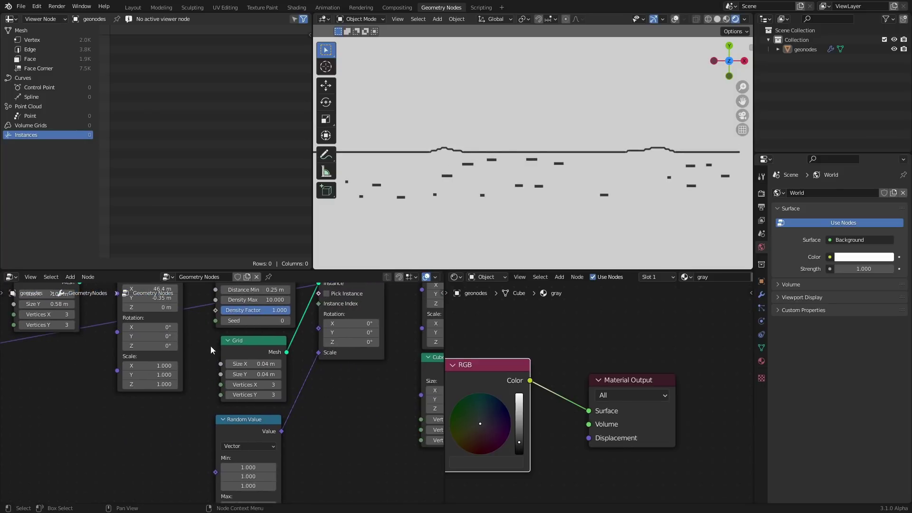
pyautogui.click(269, 374)
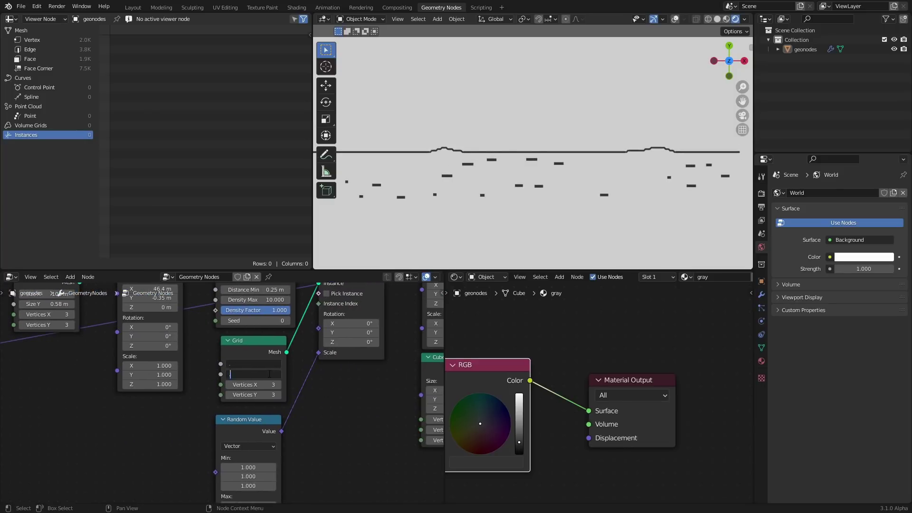
pyautogui.write('.03')
pyautogui.press('Return')
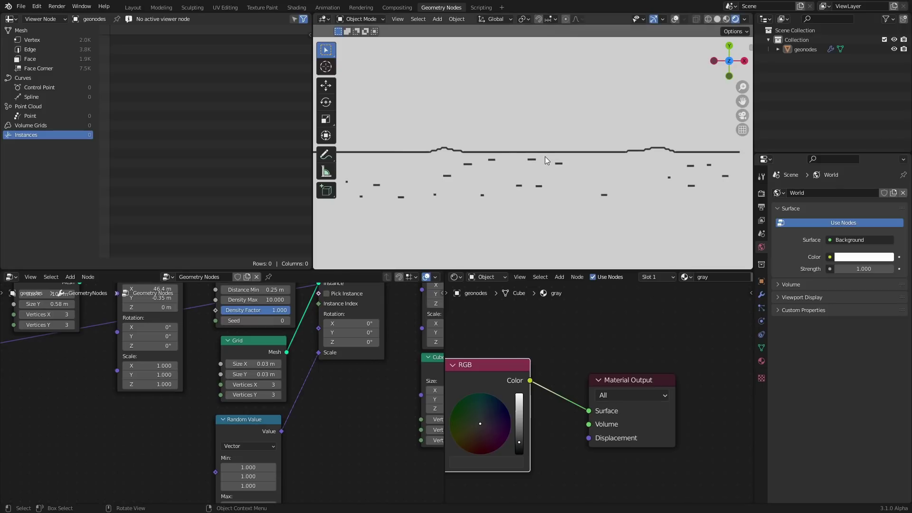
pyautogui.hotkey('ctrl', 's')
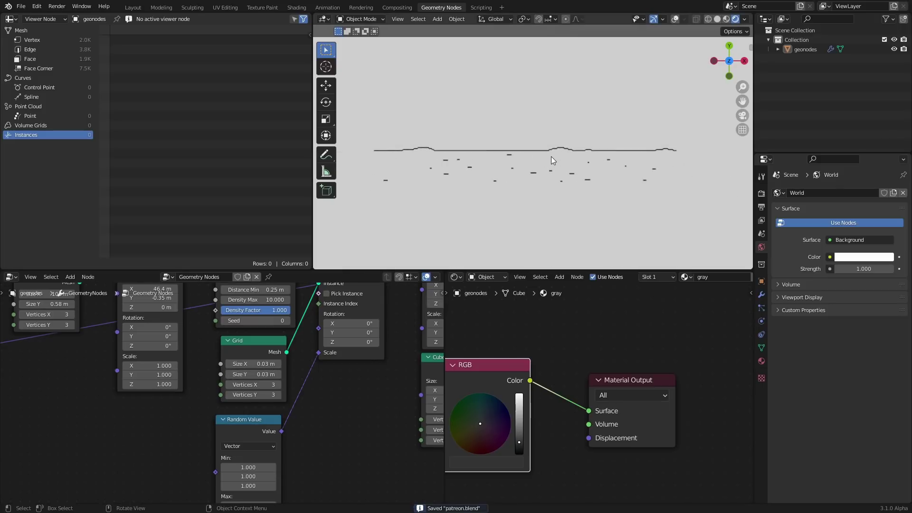
# View the result in a maximized area, restore the layout, and merge the Shader Editor area back into the geometry node editor.
pyautogui.hotkey('ctrl', 'space')
pyautogui.hotkey('ctrl', 'space')
pyautogui.scroll(-8, 318, 349)
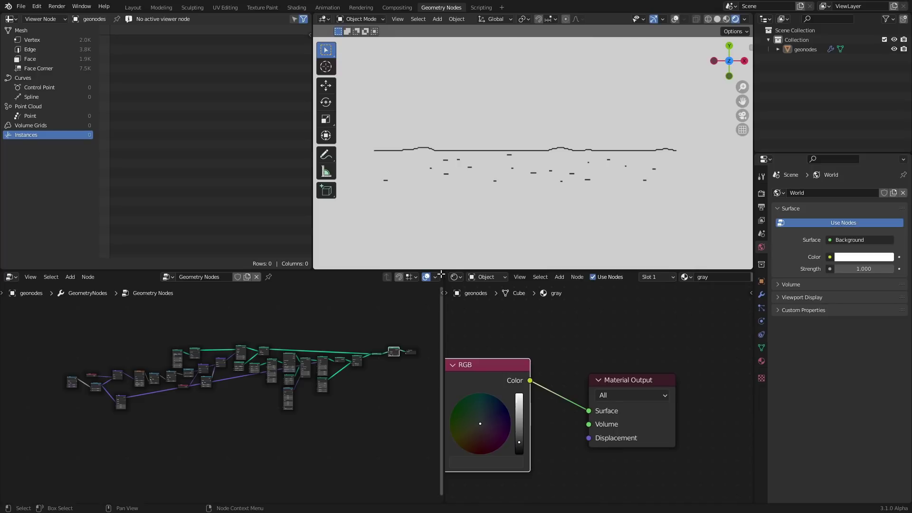
pyautogui.moveTo(441, 274); pyautogui.dragTo(456, 295)
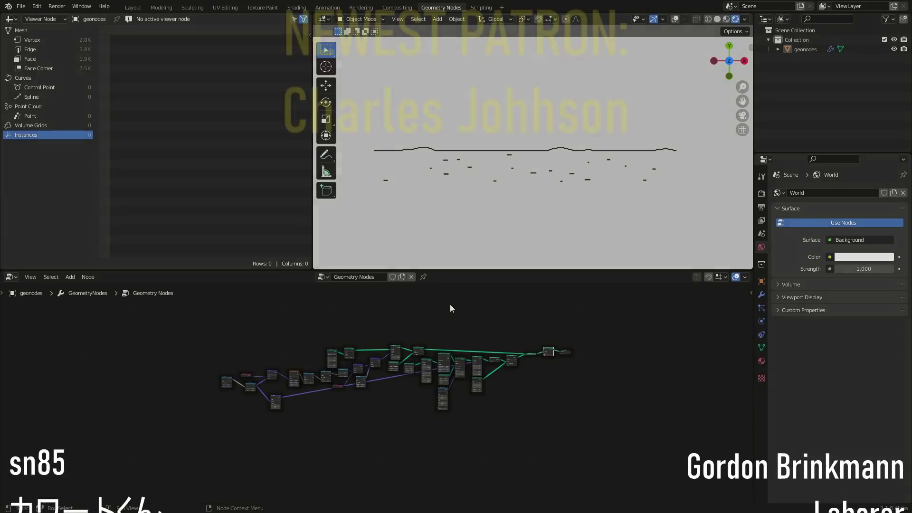